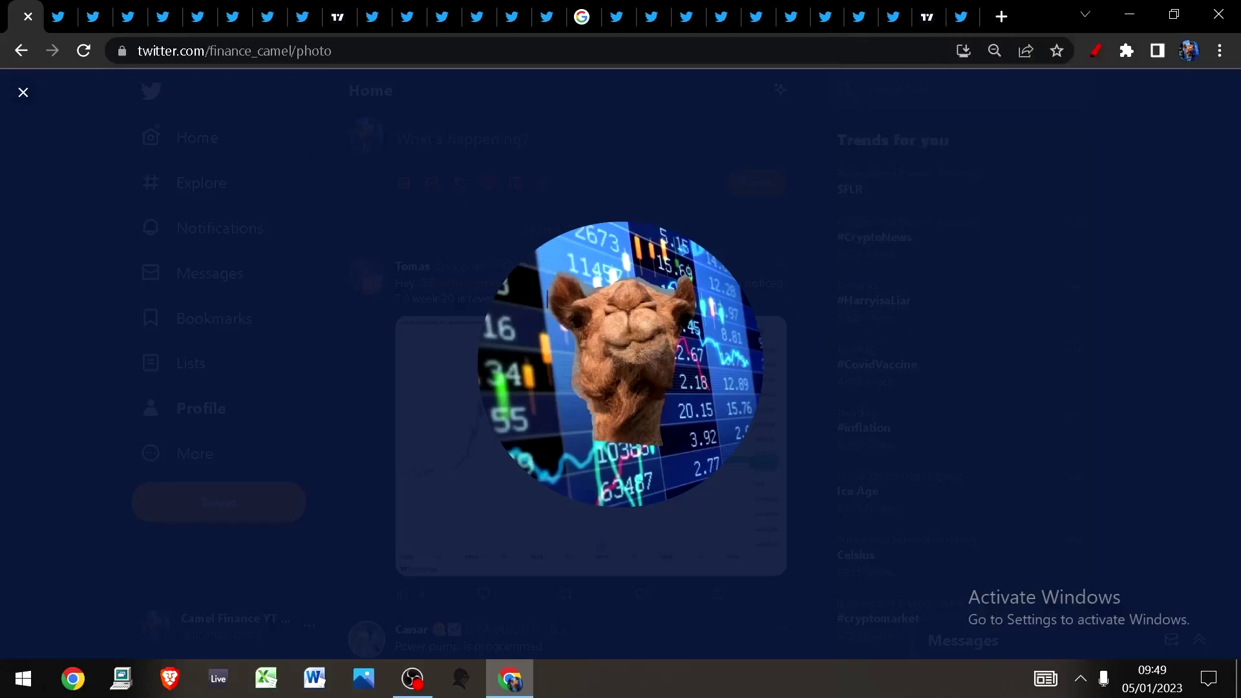
Switch to the tweet reporting 10.458M jobs, which quotes the 10.3M job openings post
{"action": "left_click", "coordinate": [65, 14]}
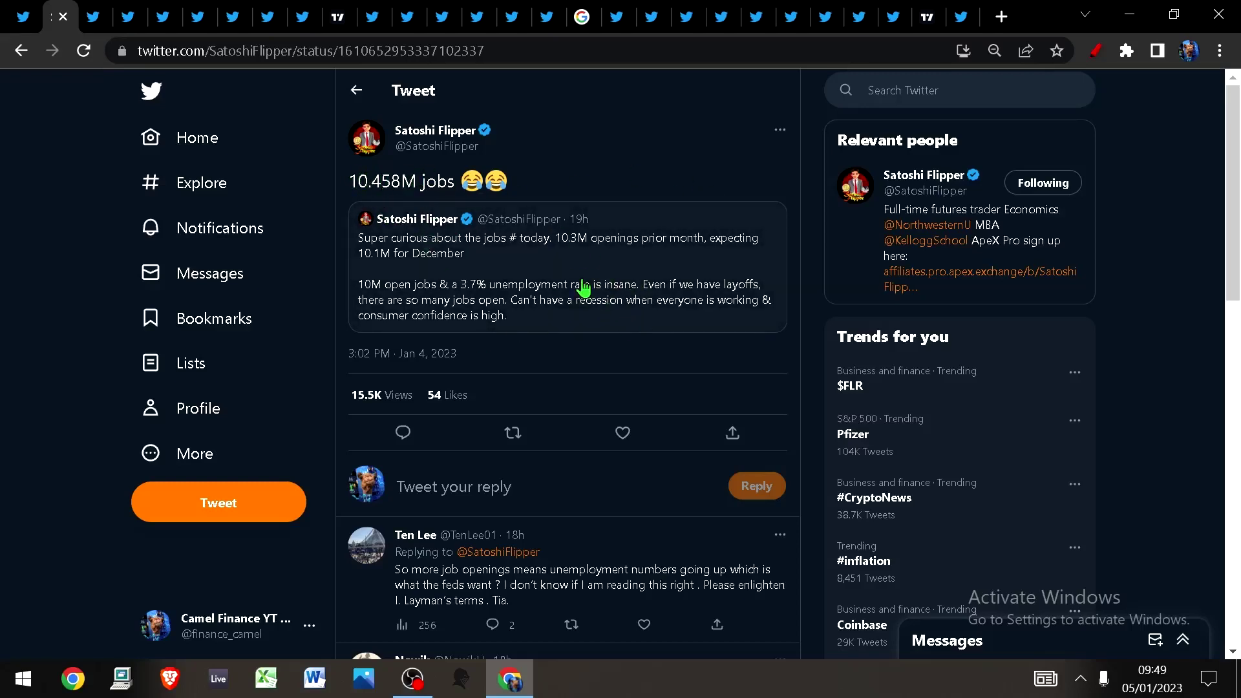
Read the FOMC minutes and no-rate-cuts-in-2023 tweets, highlighting each headline
{"action": "left_click", "coordinate": [97, 17]}
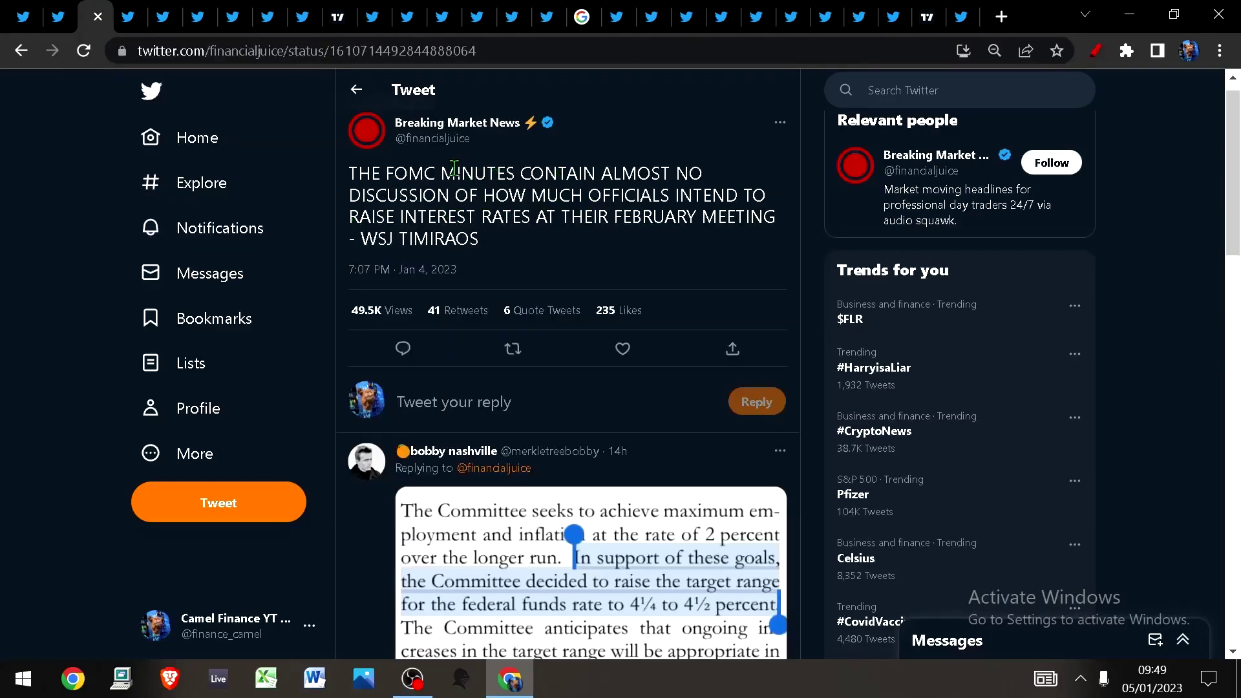
{"action": "left_click_drag", "start_coordinate": [373, 175], "coordinate": [777, 240]}
{"action": "left_click", "coordinate": [700, 220]}
{"action": "left_click", "coordinate": [131, 12]}
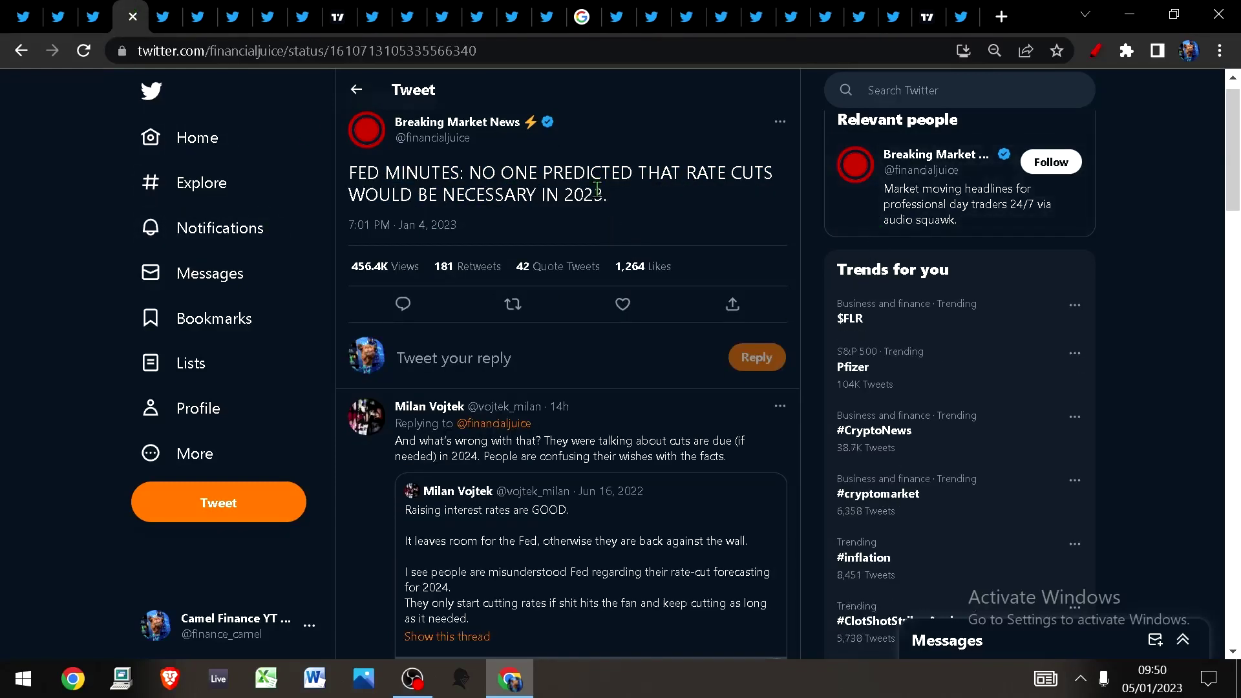
{"action": "left_click_drag", "start_coordinate": [474, 172], "coordinate": [626, 205]}
{"action": "left_click", "coordinate": [632, 207]}
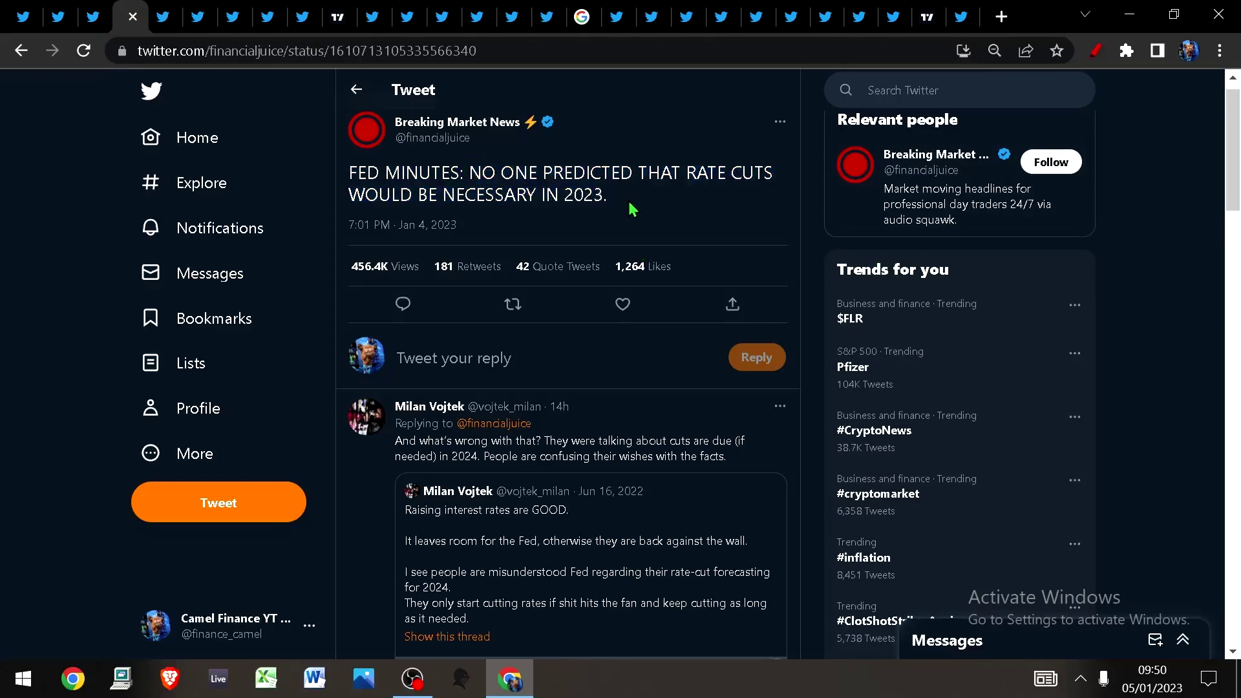
Read the tweets on retaining flexibility and slowing interest rate hikes, highlighting their headlines
{"action": "left_click", "coordinate": [161, 15]}
{"action": "left_click_drag", "start_coordinate": [485, 173], "coordinate": [635, 256]}
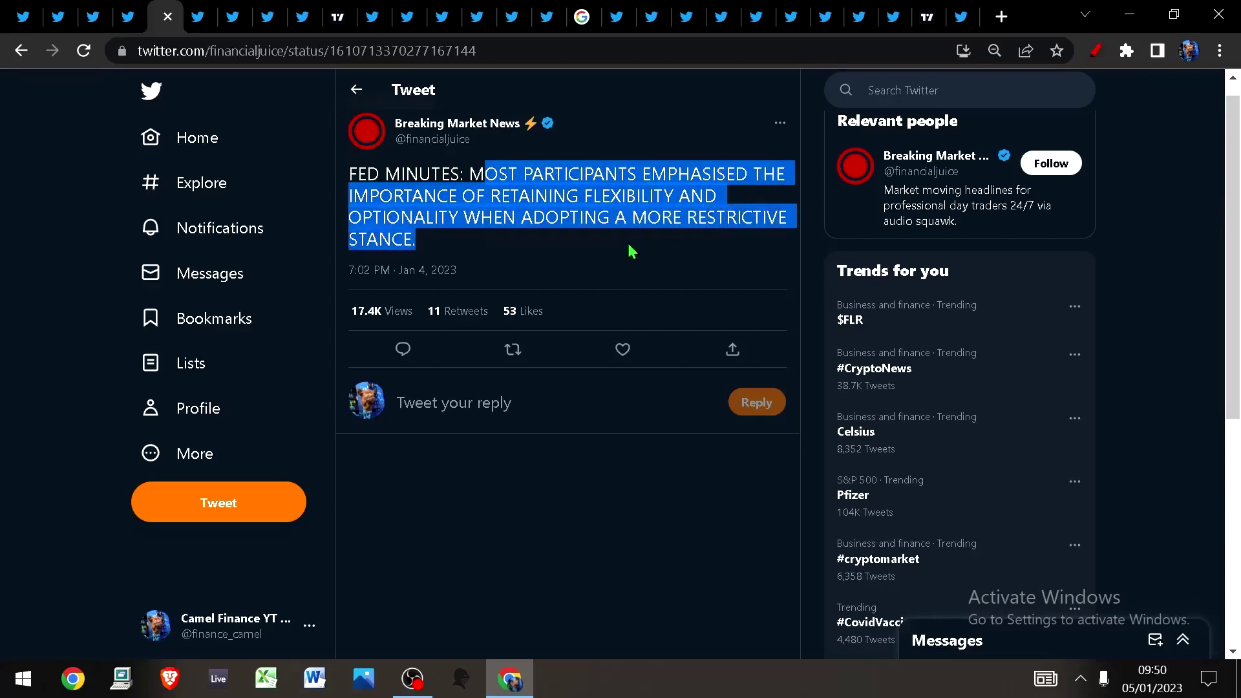
{"action": "left_click", "coordinate": [198, 15]}
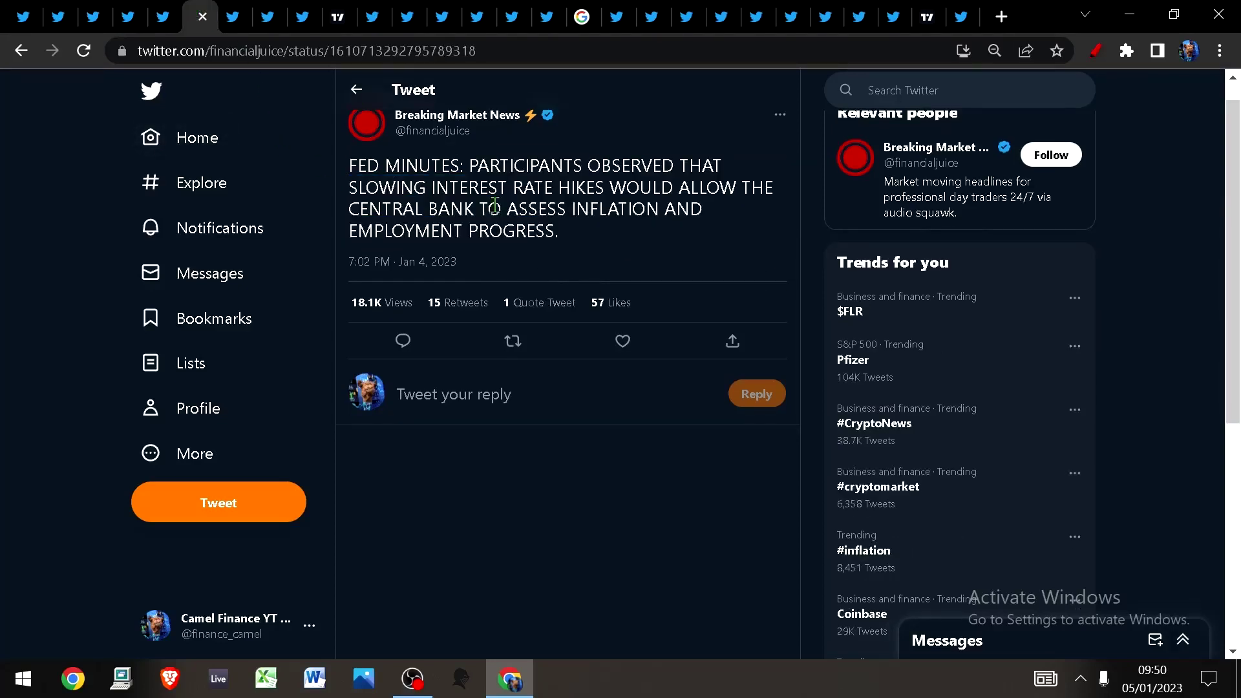
{"action": "left_click_drag", "start_coordinate": [481, 161], "coordinate": [618, 251]}
Read the further-rate-increases and significant-progress Fed minutes tweets, highlighting each headline
{"action": "left_click", "coordinate": [623, 236]}
{"action": "key", "text": "ctrl+Tab"}
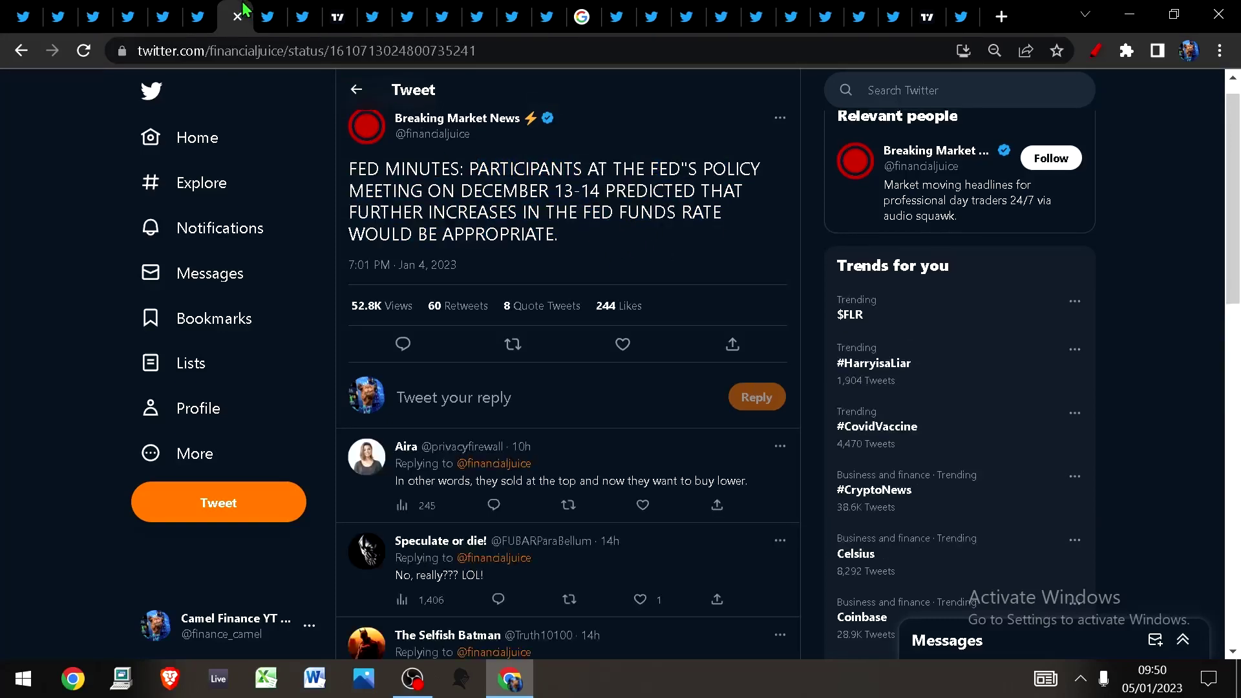
{"action": "left_click_drag", "start_coordinate": [477, 169], "coordinate": [562, 242]}
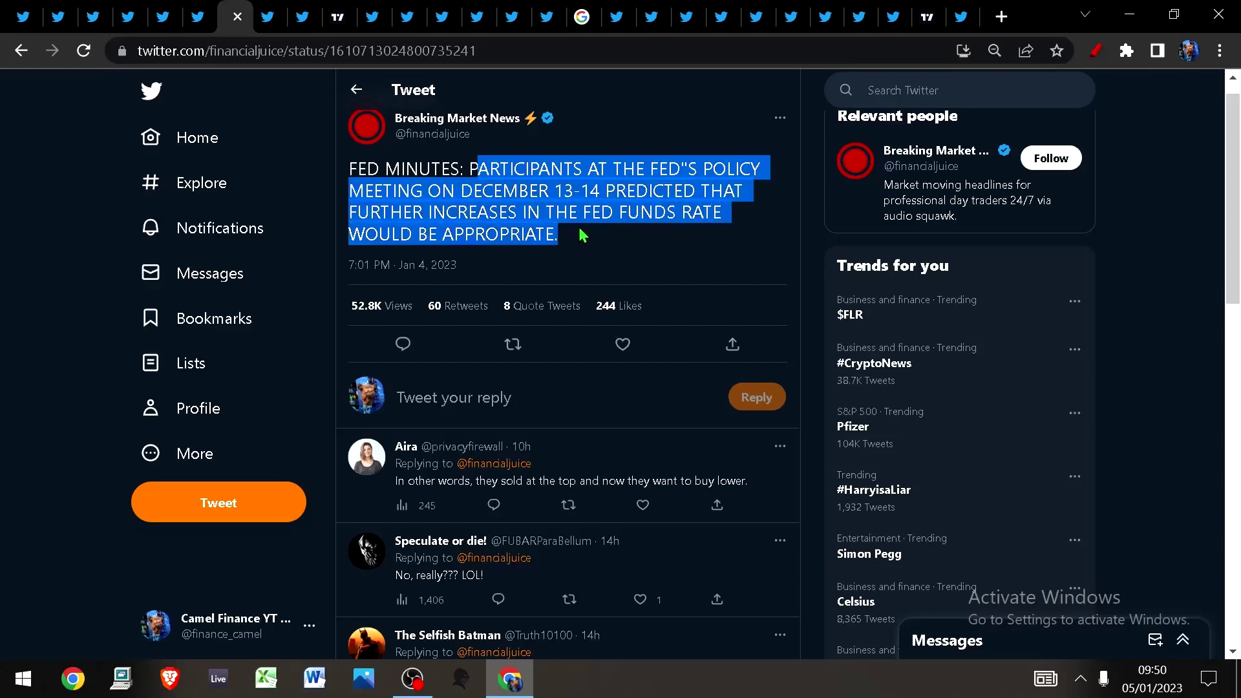
{"action": "key", "text": "ctrl+Tab"}
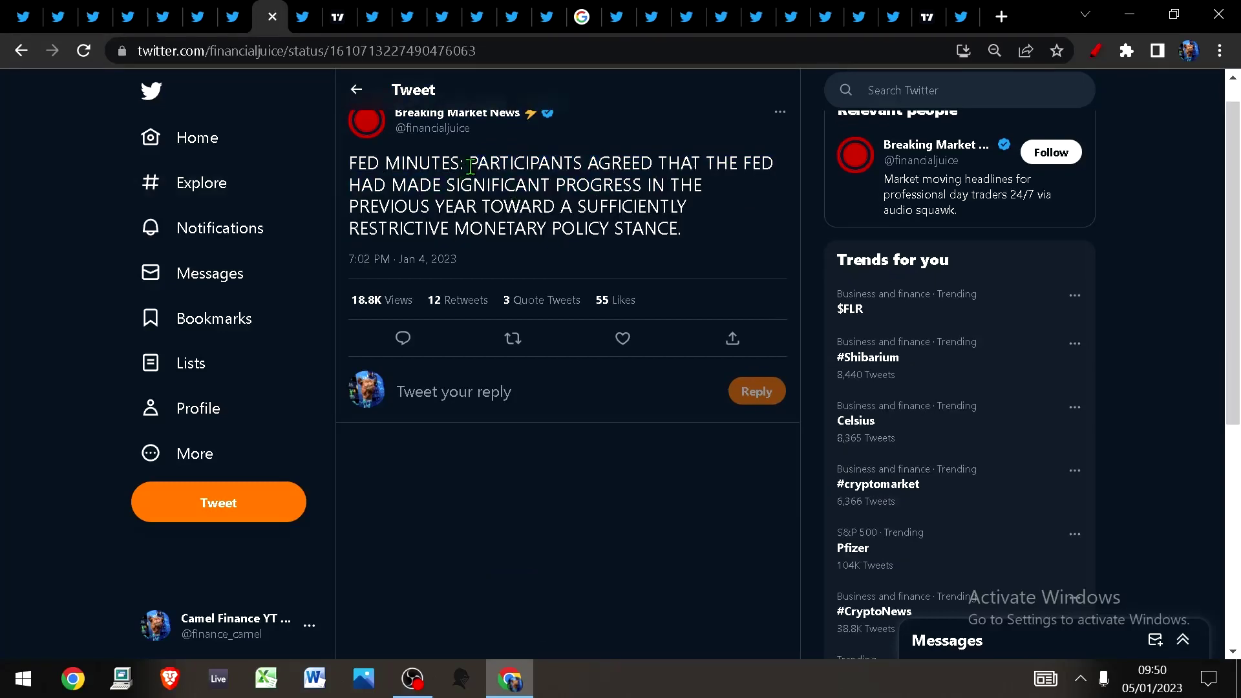
{"action": "left_click_drag", "start_coordinate": [503, 160], "coordinate": [701, 229]}
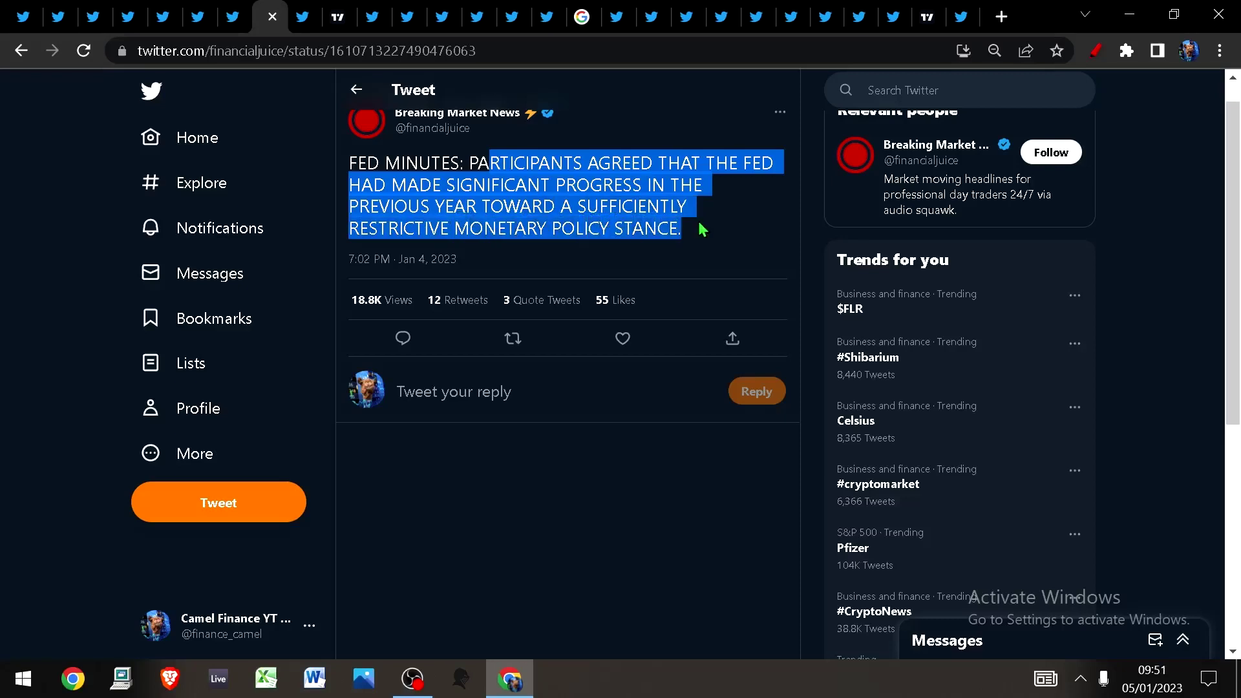
Read the Powell meme's quoted remark, then bring up the US 2-year yield chart
{"action": "left_click", "coordinate": [307, 8]}
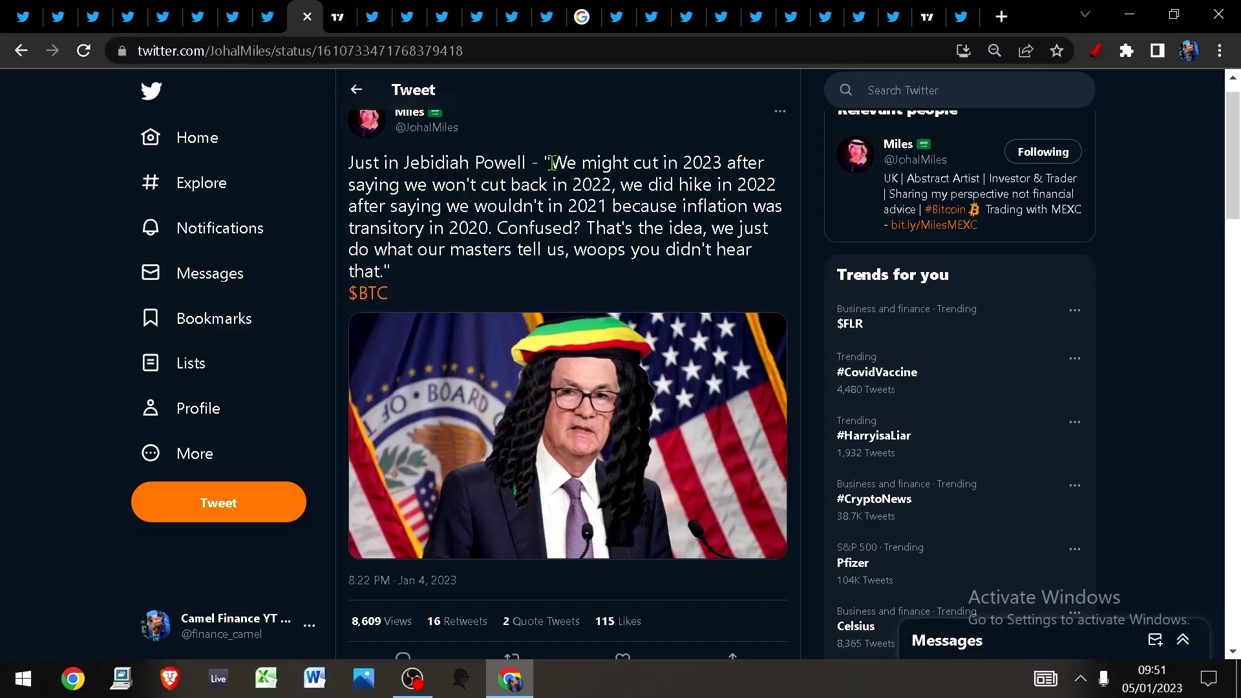
{"action": "left_click_drag", "start_coordinate": [552, 163], "coordinate": [708, 231]}
{"action": "left_click", "coordinate": [337, 17]}
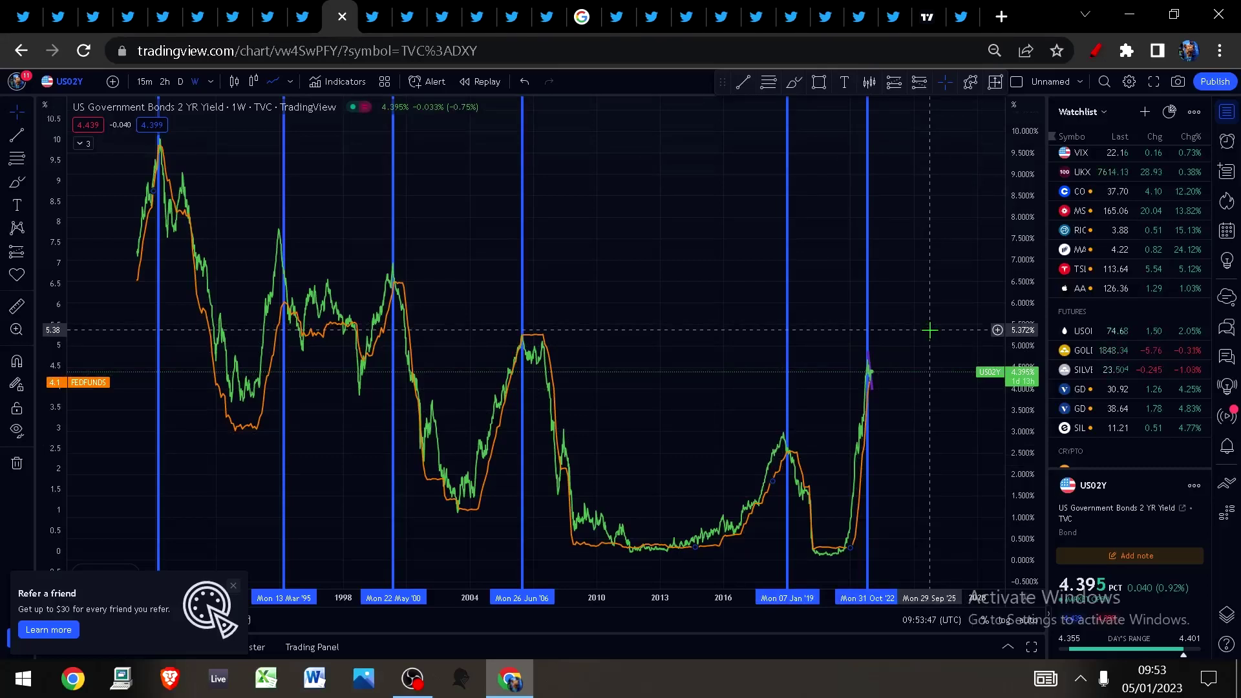
Read the gold-up-$20 tweet and its oblivious-financial-media remark, then open the GDX chart photo
{"action": "left_click", "coordinate": [389, 9]}
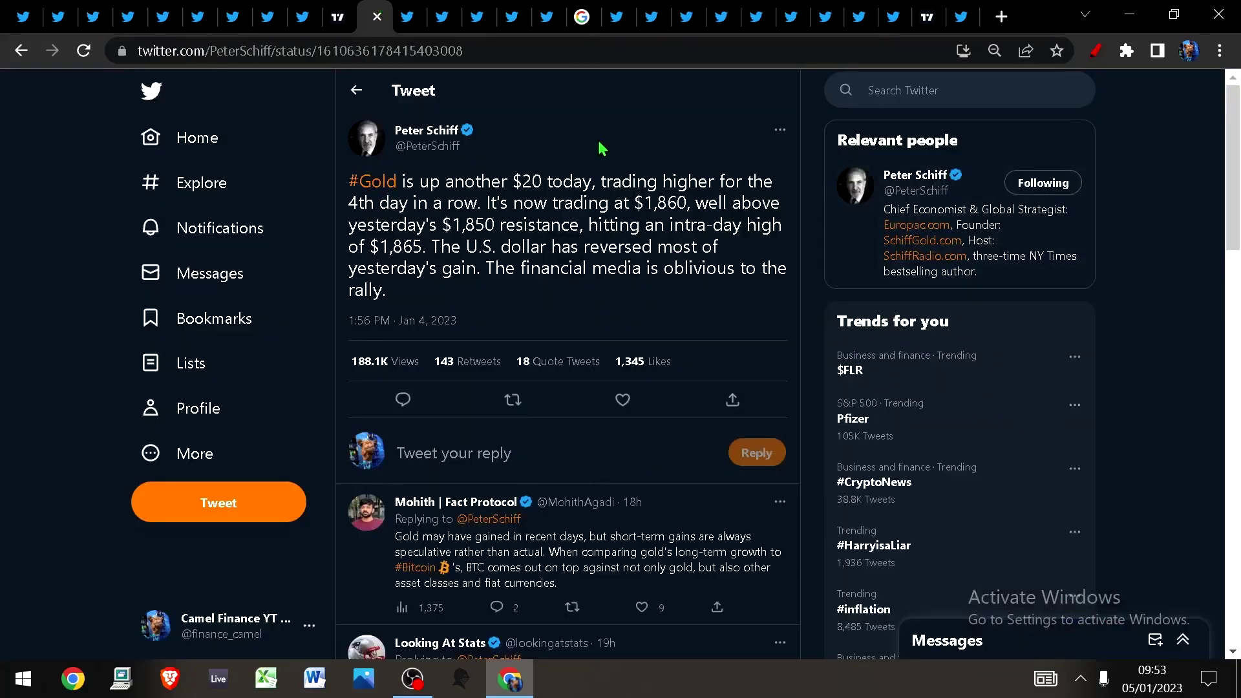
{"action": "left_click_drag", "start_coordinate": [406, 182], "coordinate": [701, 291]}
{"action": "left_click", "coordinate": [642, 269]}
{"action": "left_click_drag", "start_coordinate": [629, 268], "coordinate": [736, 266]}
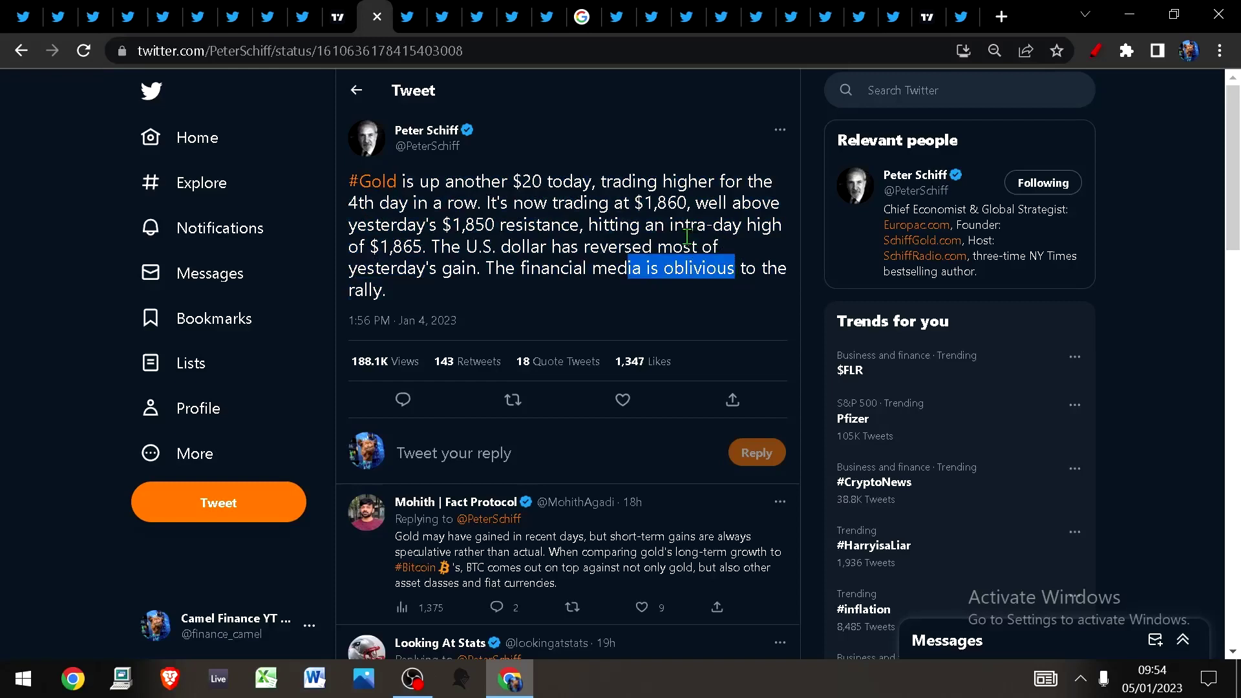
{"action": "left_click", "coordinate": [408, 9]}
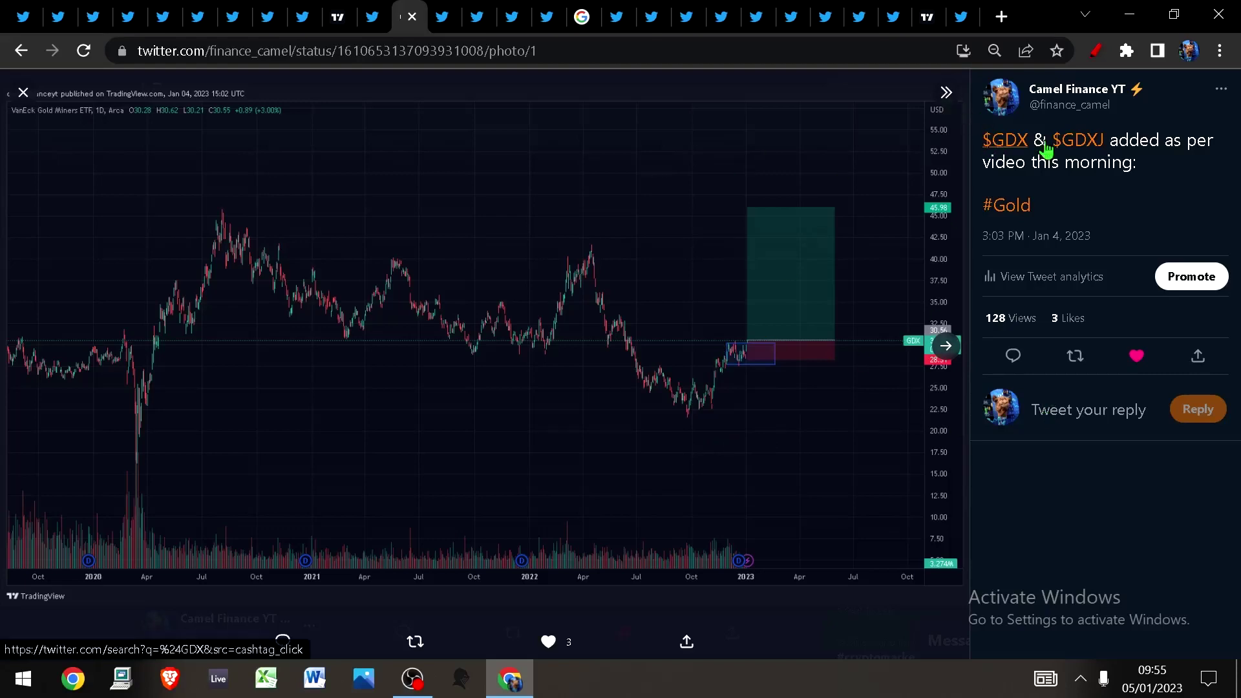
View the GDXJ chart, then read the Lugano Bitcoin tweet's headline
{"action": "left_click", "coordinate": [946, 346]}
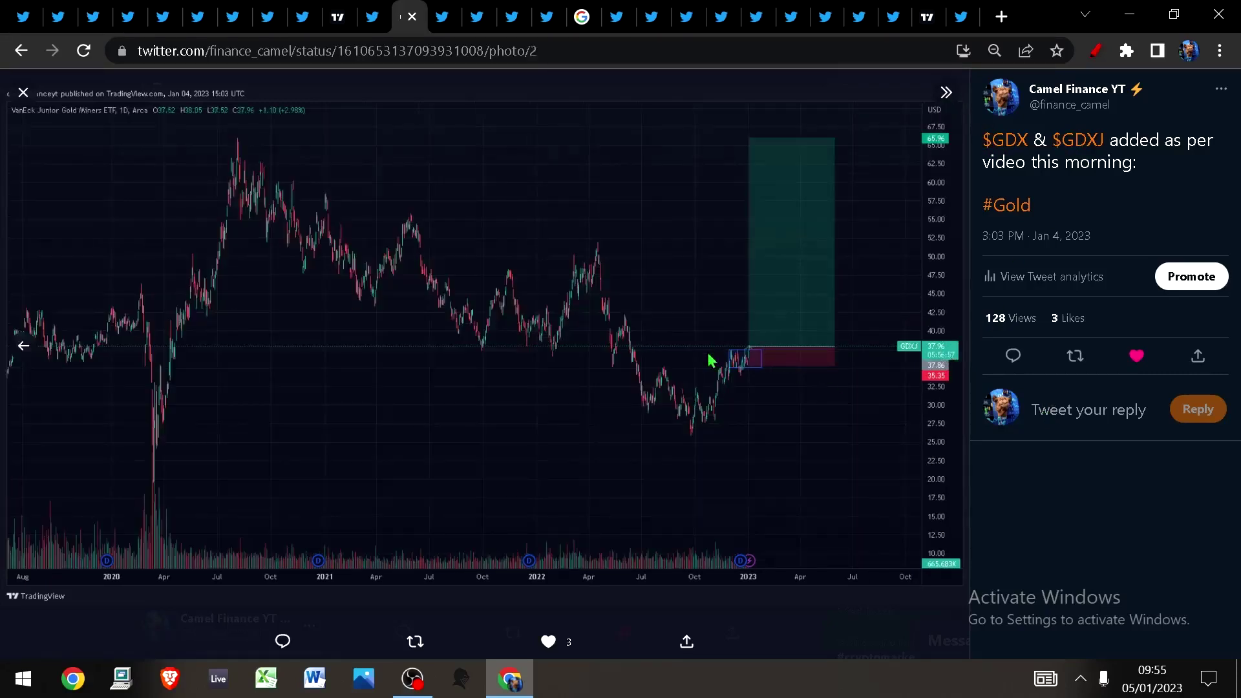
{"action": "key", "text": "ctrl+Tab"}
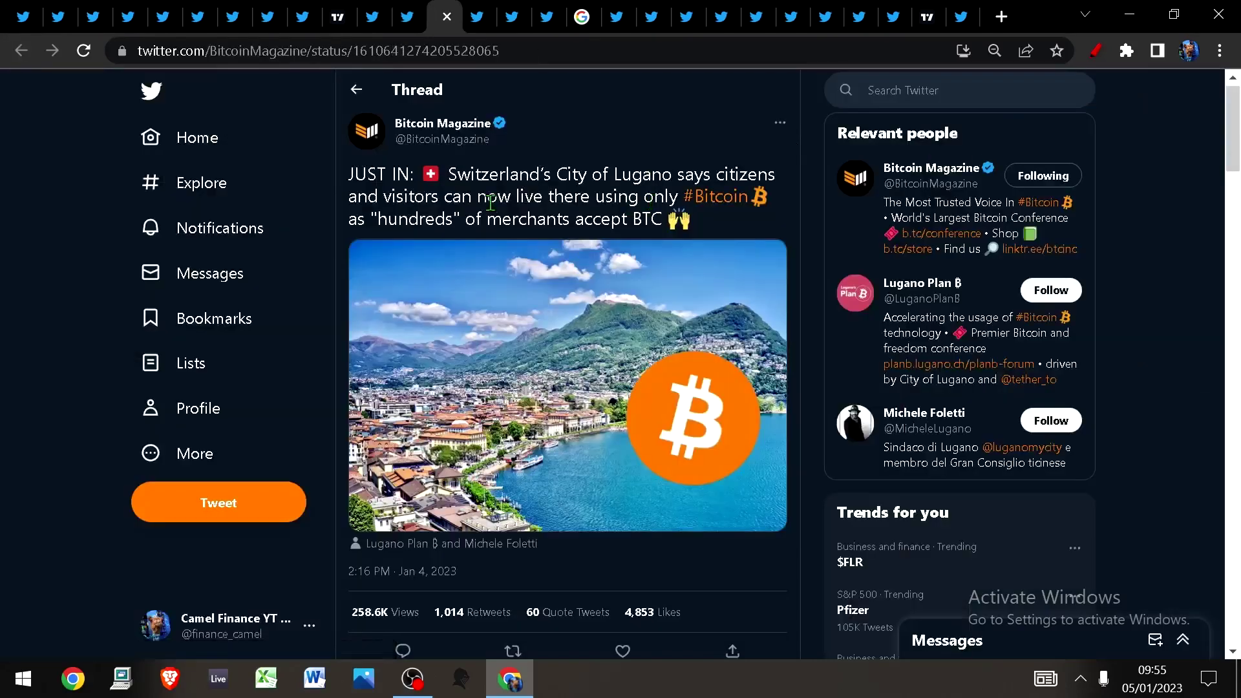
{"action": "left_click_drag", "start_coordinate": [456, 183], "coordinate": [783, 173]}
{"action": "left_click_drag", "start_coordinate": [349, 217], "coordinate": [717, 223]}
{"action": "left_click", "coordinate": [717, 223]}
Read the Indonesia crypto exchange and UK National Crime Agency crypto unit headlines
{"action": "left_click", "coordinate": [491, 9]}
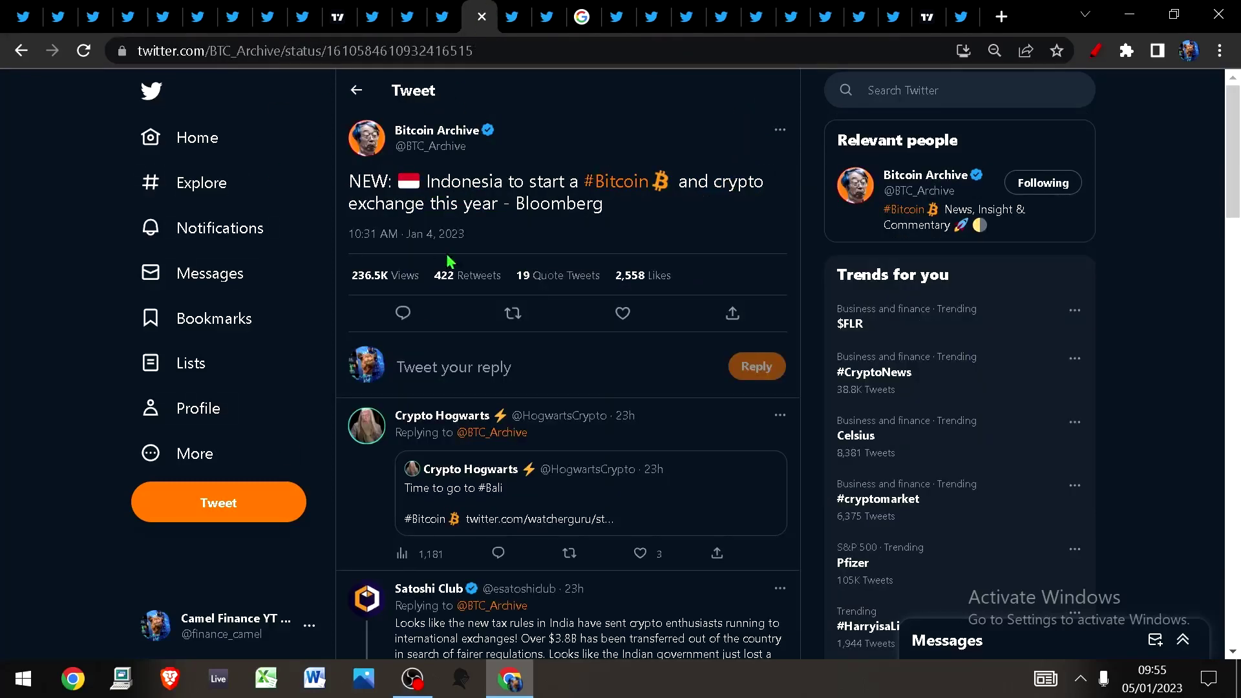
{"action": "left_click_drag", "start_coordinate": [470, 182], "coordinate": [610, 211]}
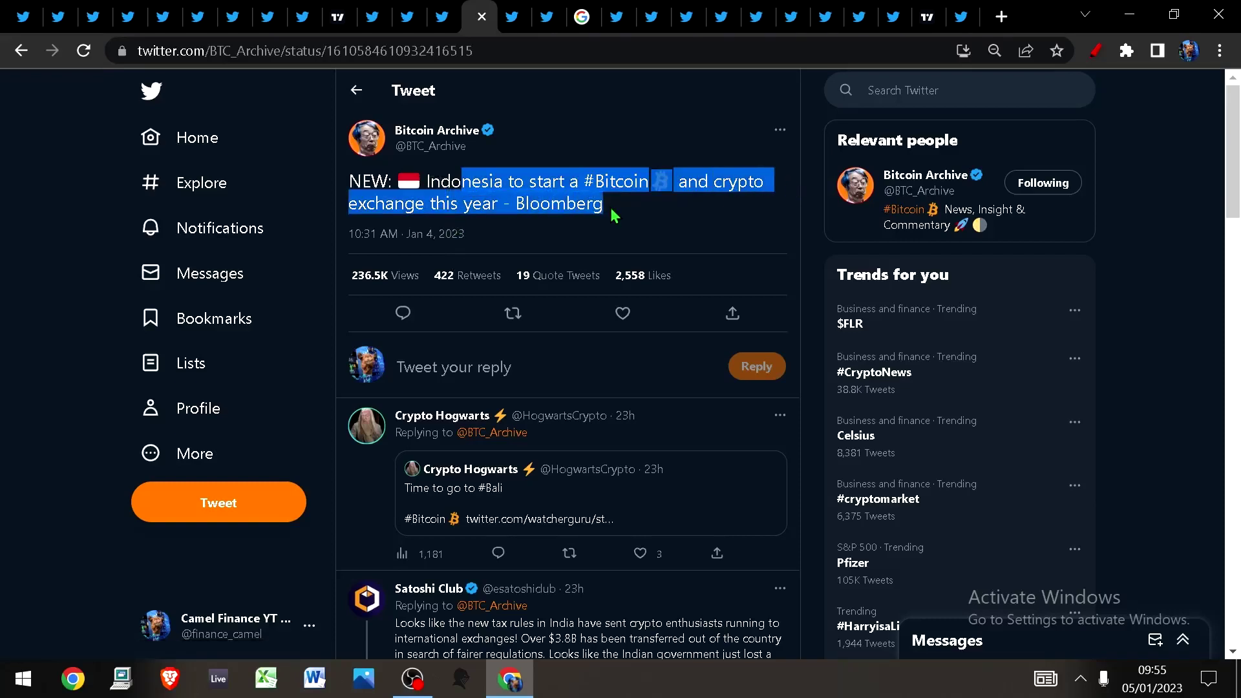
{"action": "left_click", "coordinate": [614, 215]}
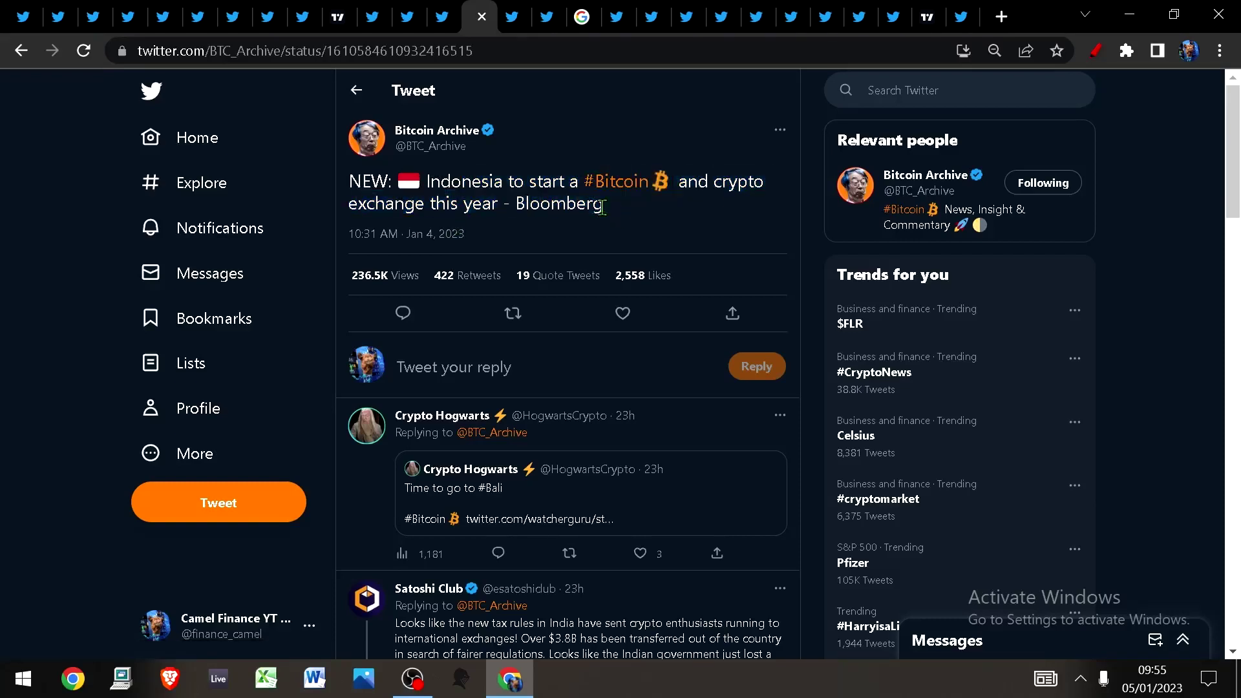
{"action": "key", "text": "ctrl+Tab"}
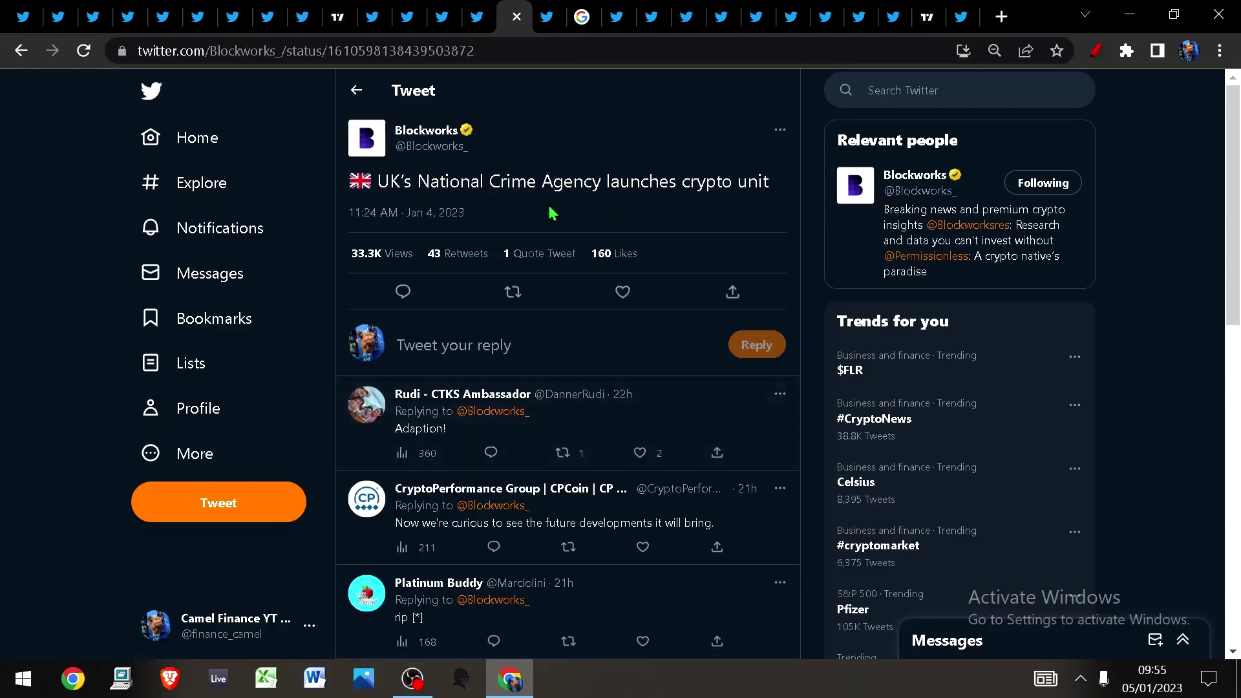
{"action": "left_click_drag", "start_coordinate": [405, 186], "coordinate": [785, 195]}
{"action": "left_click", "coordinate": [784, 196]}
{"action": "left_click_drag", "start_coordinate": [418, 186], "coordinate": [688, 186]}
Read the German #gesundesgeld Bitcoin campaign tweet and look up the 'gesundes geld' translation
{"action": "left_click", "coordinate": [556, 10]}
{"action": "left_click_drag", "start_coordinate": [396, 195], "coordinate": [478, 255]}
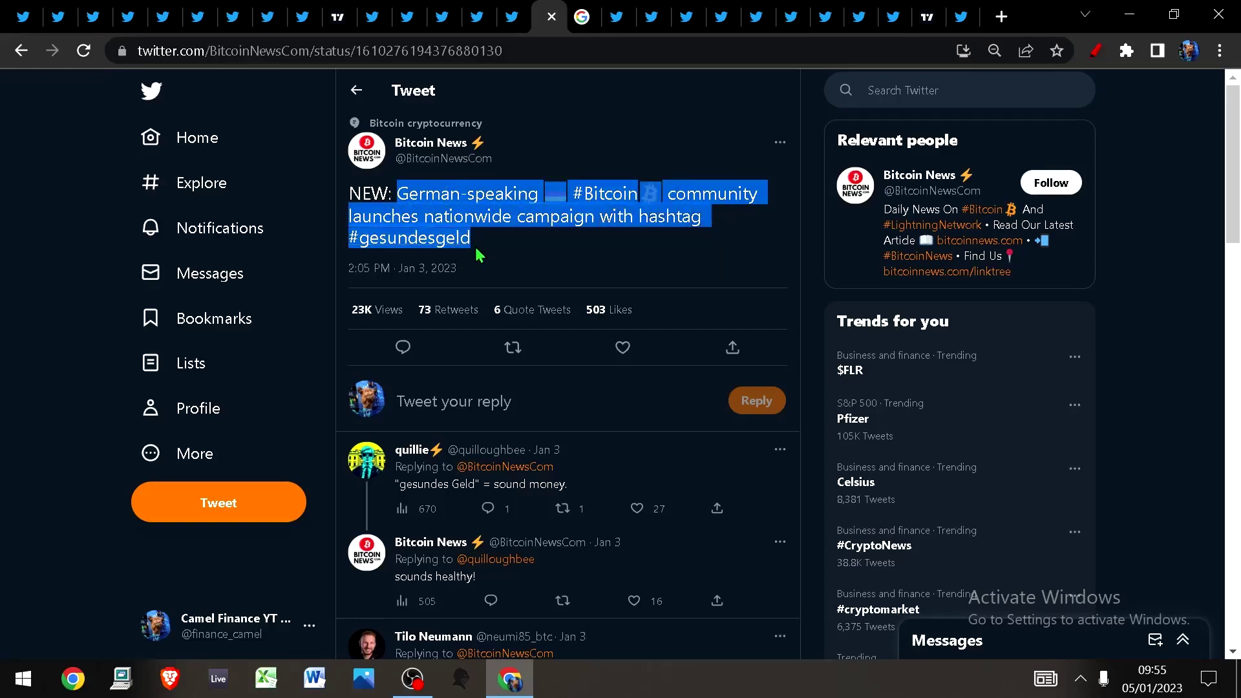
{"action": "left_click", "coordinate": [576, 12]}
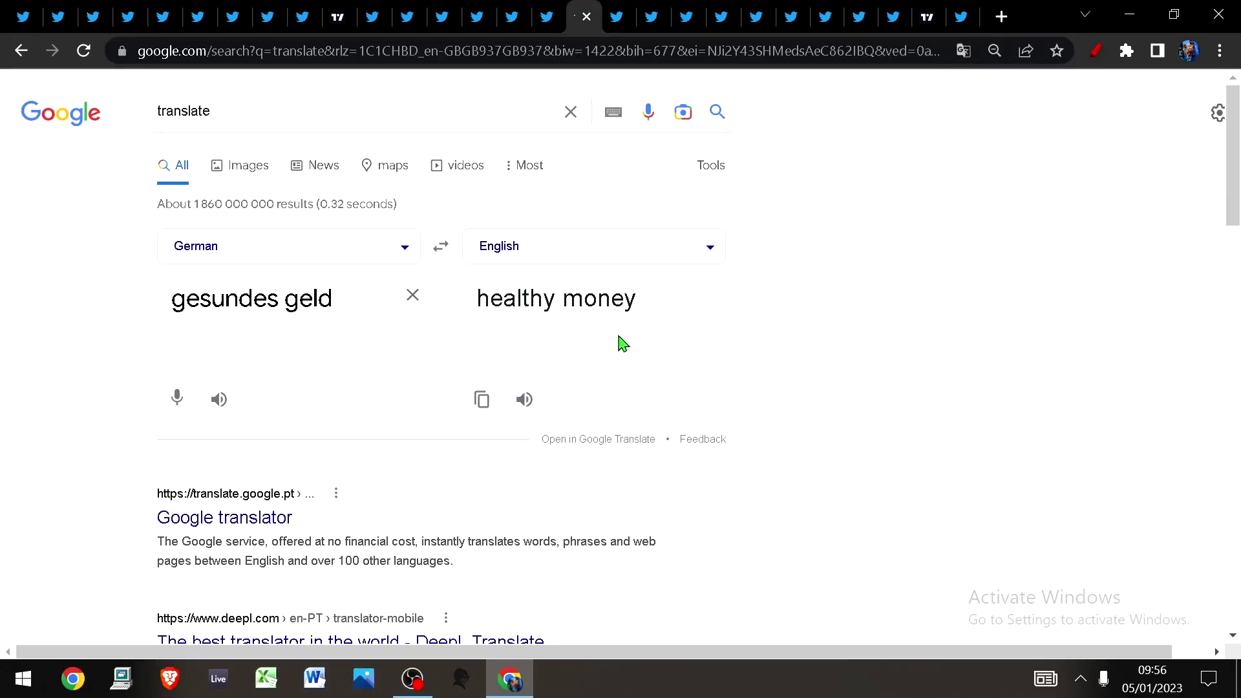
Move on to the 'Federal Reserve Building!!! Jan 2 2023' video tweet
{"action": "key", "text": "ctrl+Tab"}
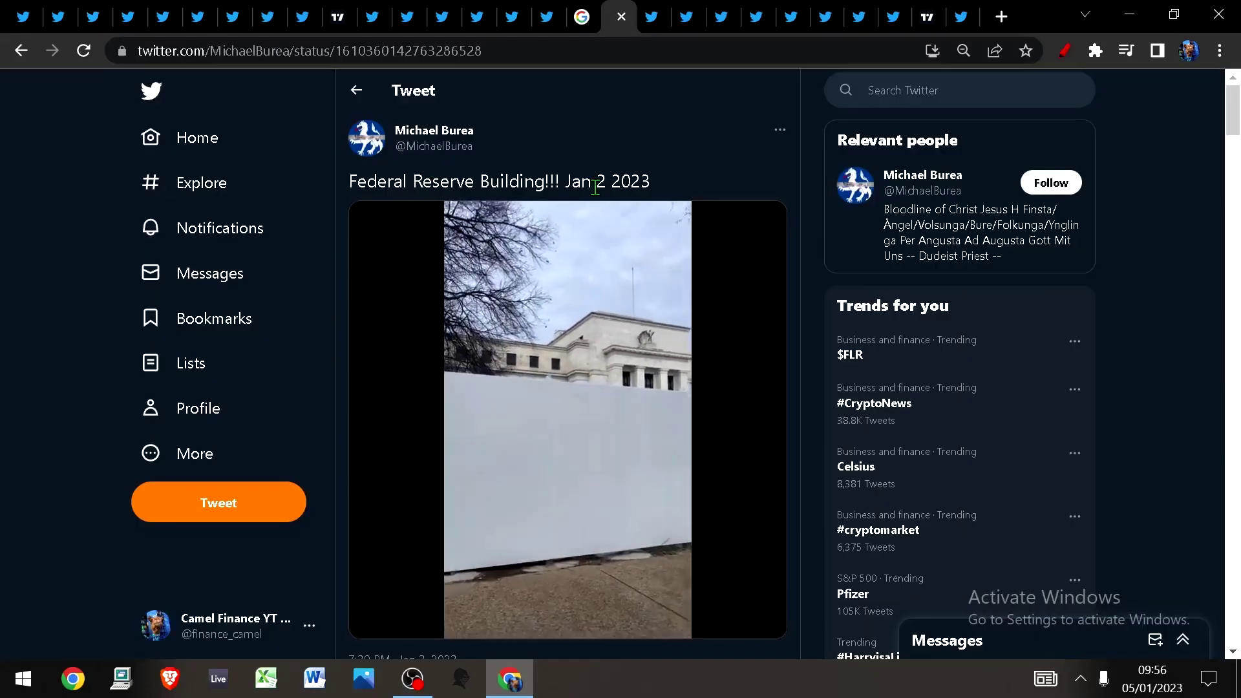
{"action": "left_click_drag", "start_coordinate": [595, 187], "coordinate": [651, 188]}
{"action": "scroll", "coordinate": [684, 305], "scroll_direction": "down", "scroll_amount": 1}
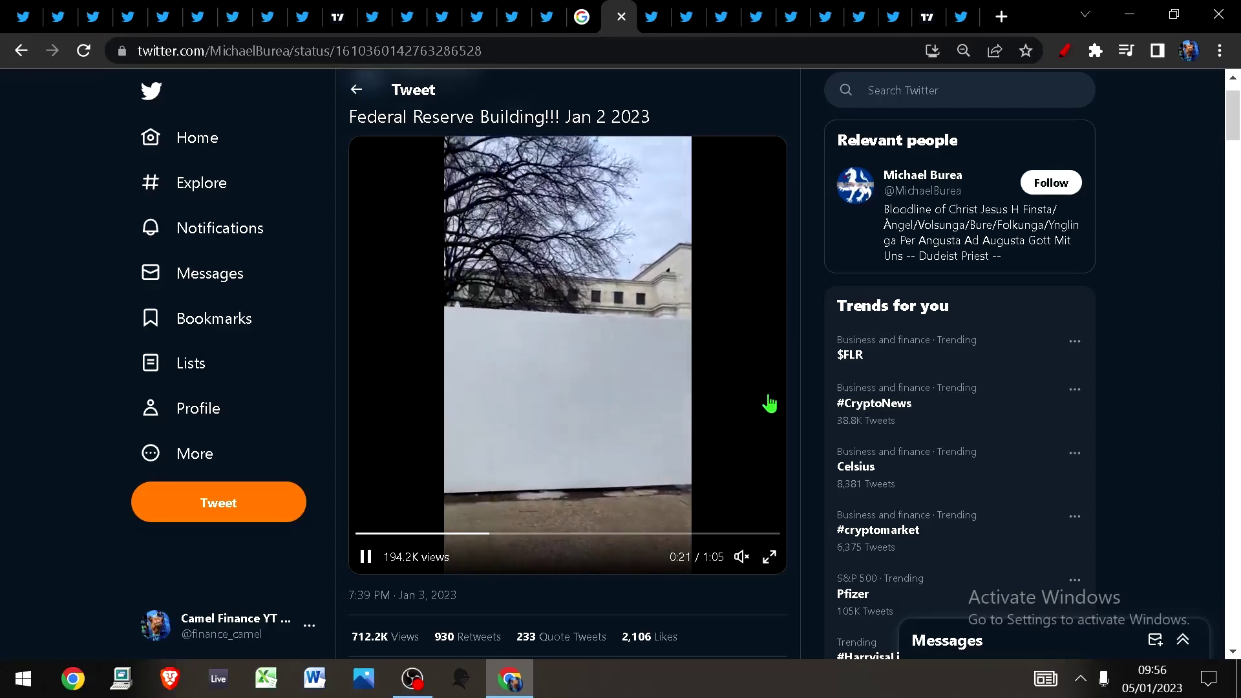
{"action": "scroll", "coordinate": [759, 381], "scroll_direction": "down", "scroll_amount": 6}
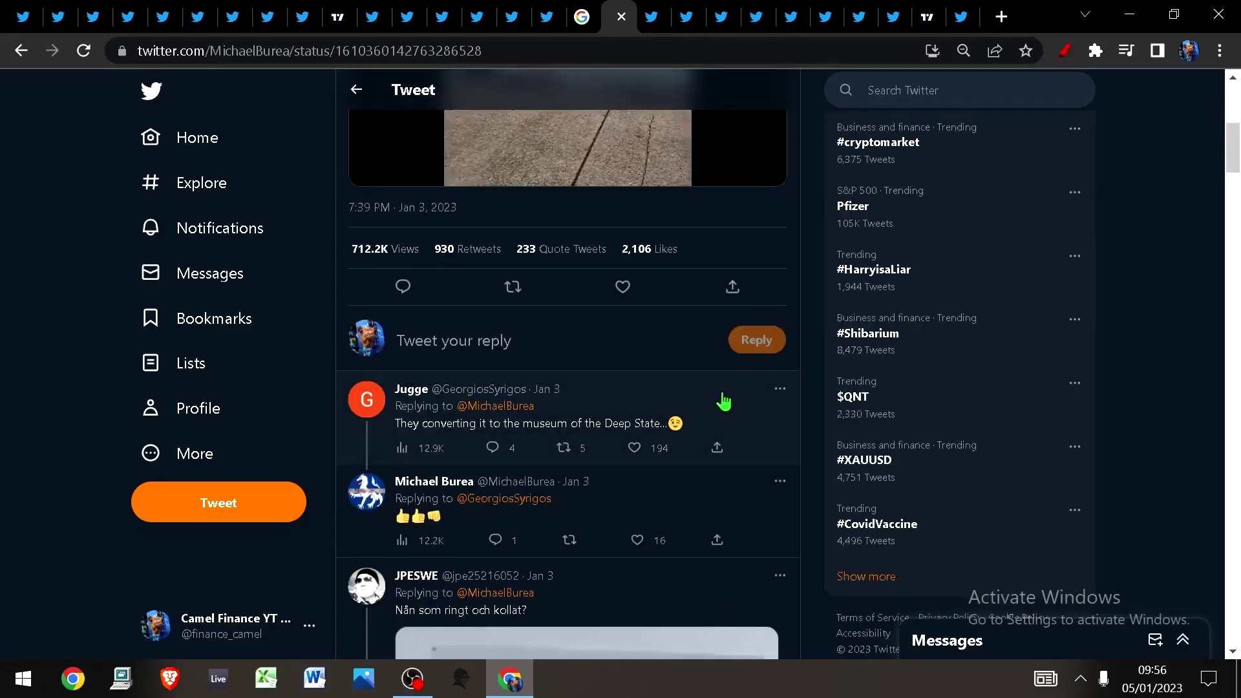
{"action": "scroll", "coordinate": [724, 401], "scroll_direction": "down", "scroll_amount": 4}
{"action": "scroll", "coordinate": [726, 397], "scroll_direction": "up", "scroll_amount": 11}
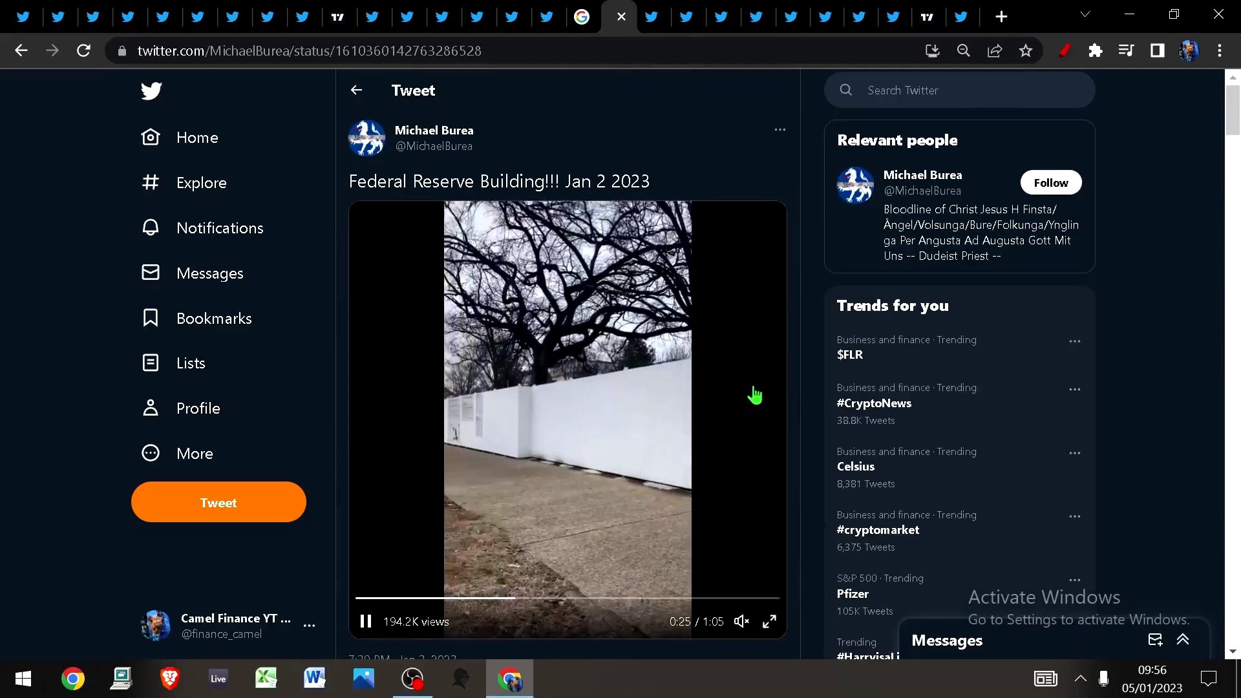
{"action": "scroll", "coordinate": [755, 394], "scroll_direction": "down", "scroll_amount": 2}
{"action": "scroll", "coordinate": [754, 387], "scroll_direction": "up", "scroll_amount": 1}
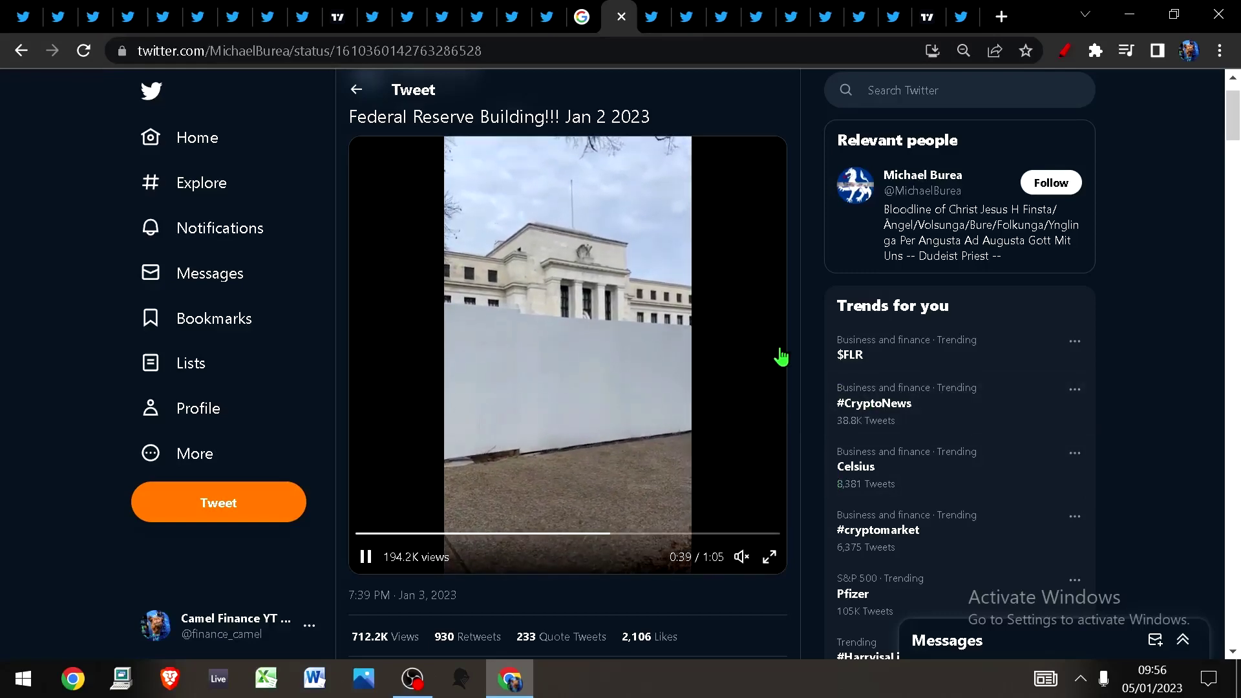
{"action": "left_click", "coordinate": [621, 16]}
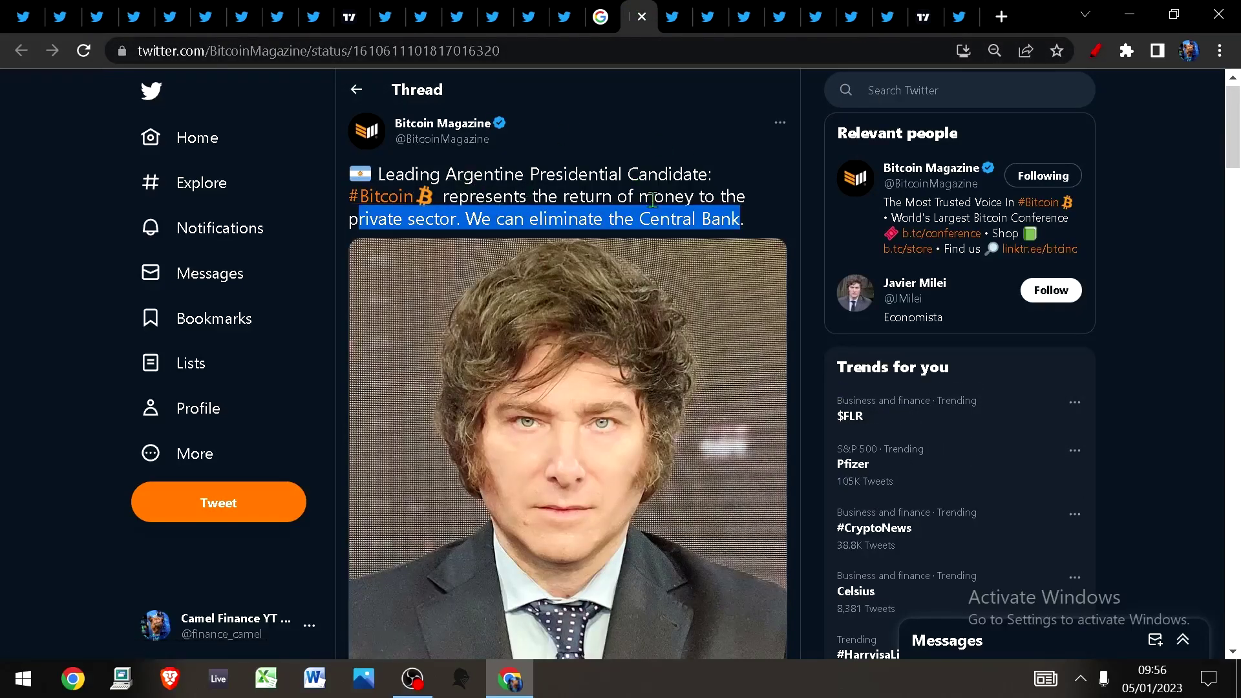
{"action": "left_click_drag", "start_coordinate": [447, 192], "coordinate": [775, 220]}
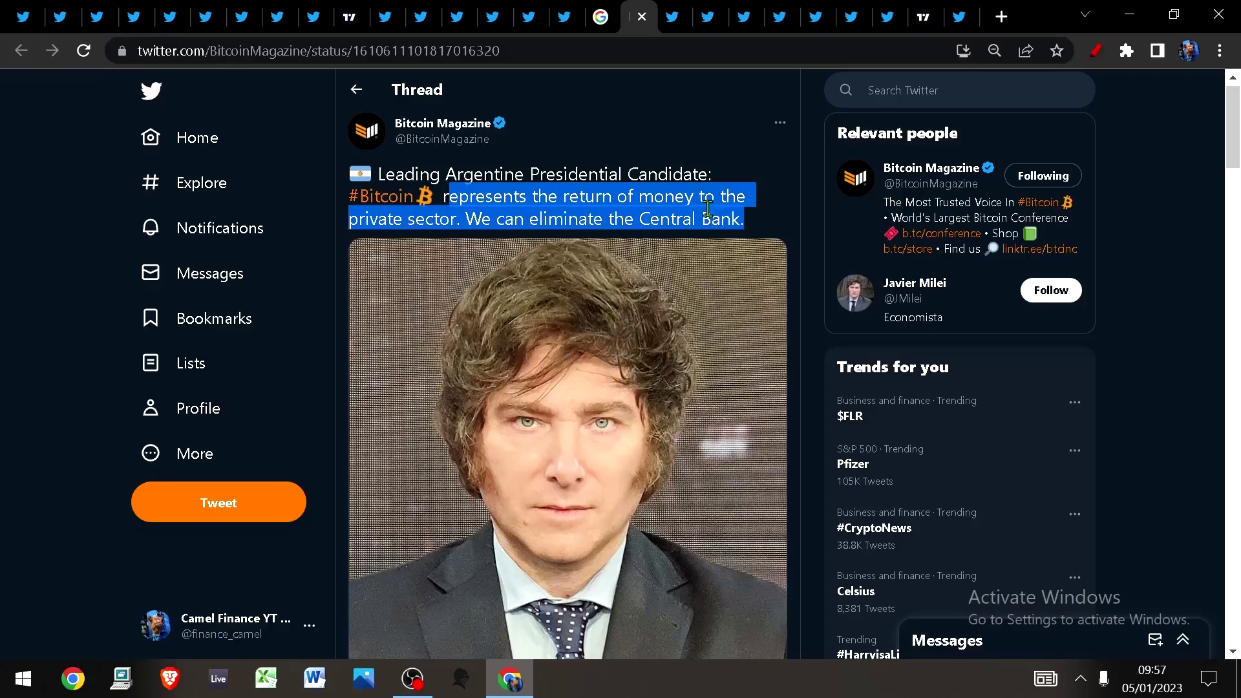
{"action": "left_click_drag", "start_coordinate": [761, 231], "coordinate": [469, 217]}
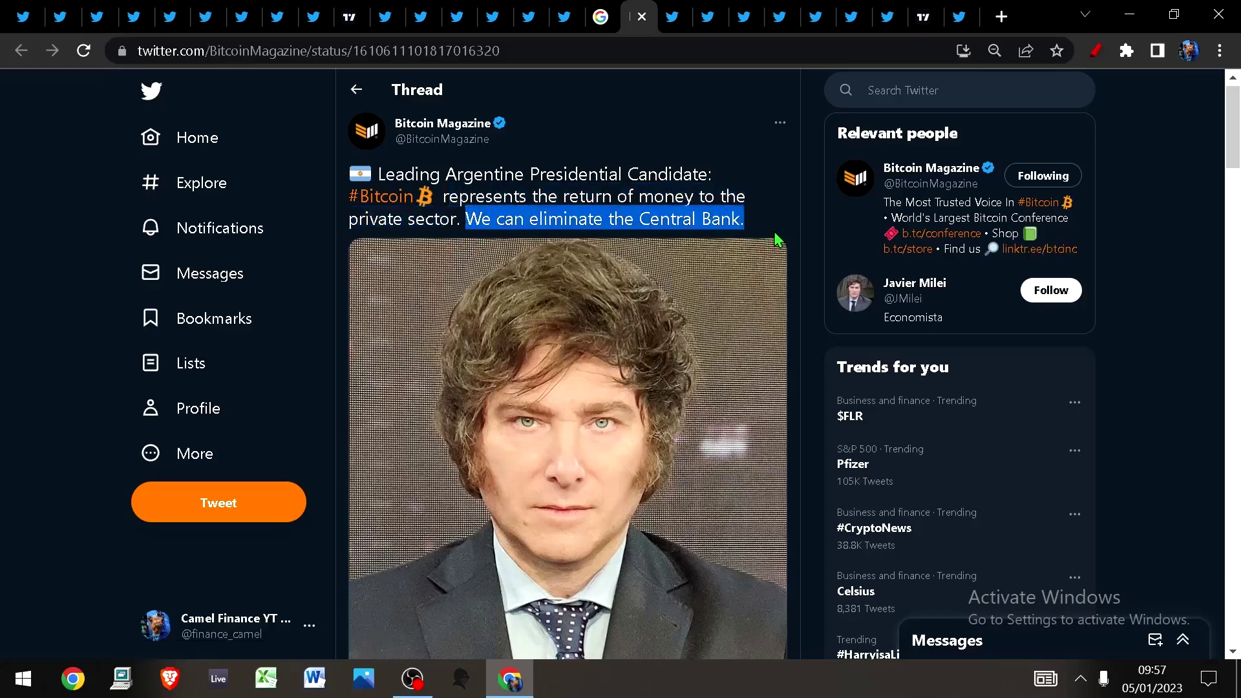
{"action": "left_click", "coordinate": [752, 229]}
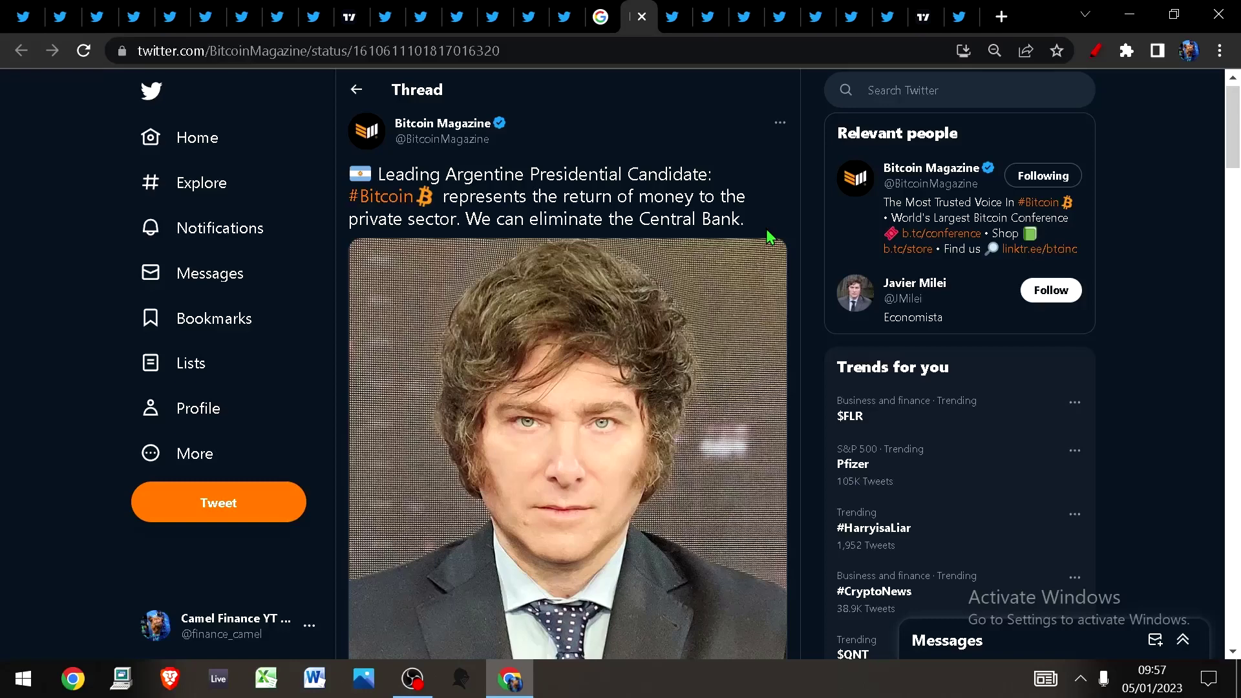
{"action": "left_click_drag", "start_coordinate": [745, 220], "coordinate": [681, 220]}
{"action": "left_click", "coordinate": [466, 241]}
{"action": "left_click_drag", "start_coordinate": [464, 220], "coordinate": [745, 220]}
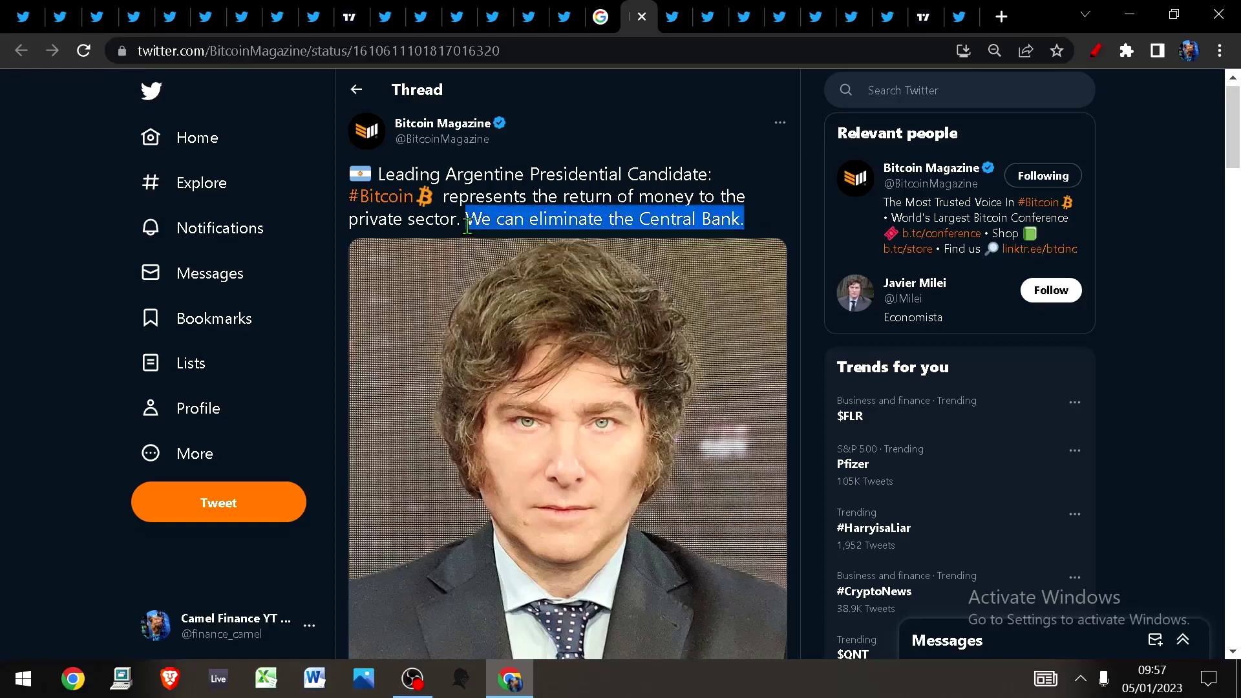
Open the CDS math thread and highlight the 5yr CDS on the USA figure
{"action": "key", "text": "ctrl+Tab"}
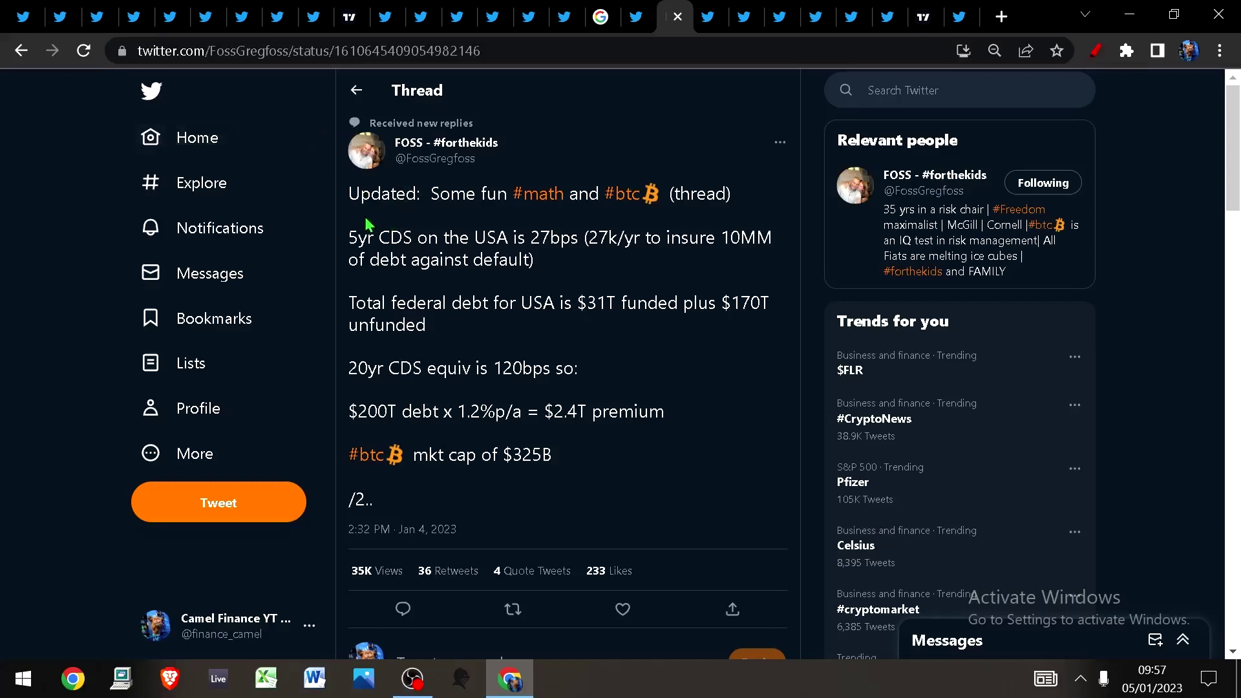
{"action": "mouse_move", "coordinate": [451, 164]}
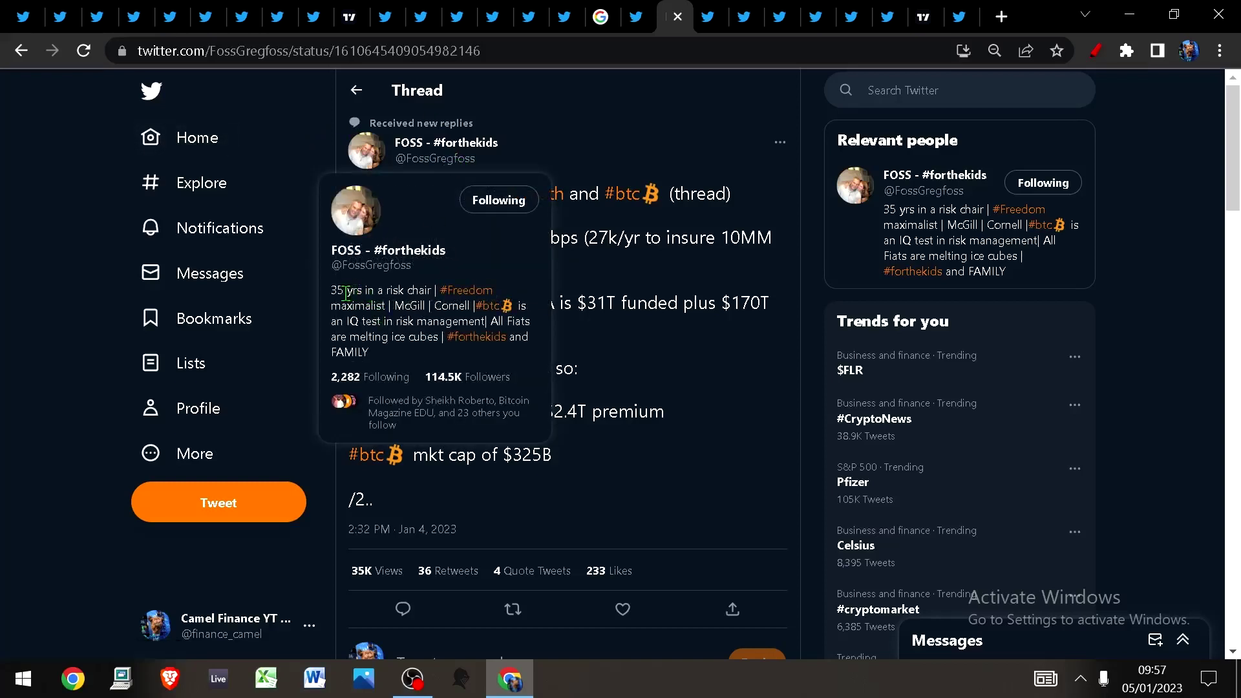
{"action": "left_click_drag", "start_coordinate": [347, 292], "coordinate": [645, 352]}
{"action": "left_click", "coordinate": [646, 345]}
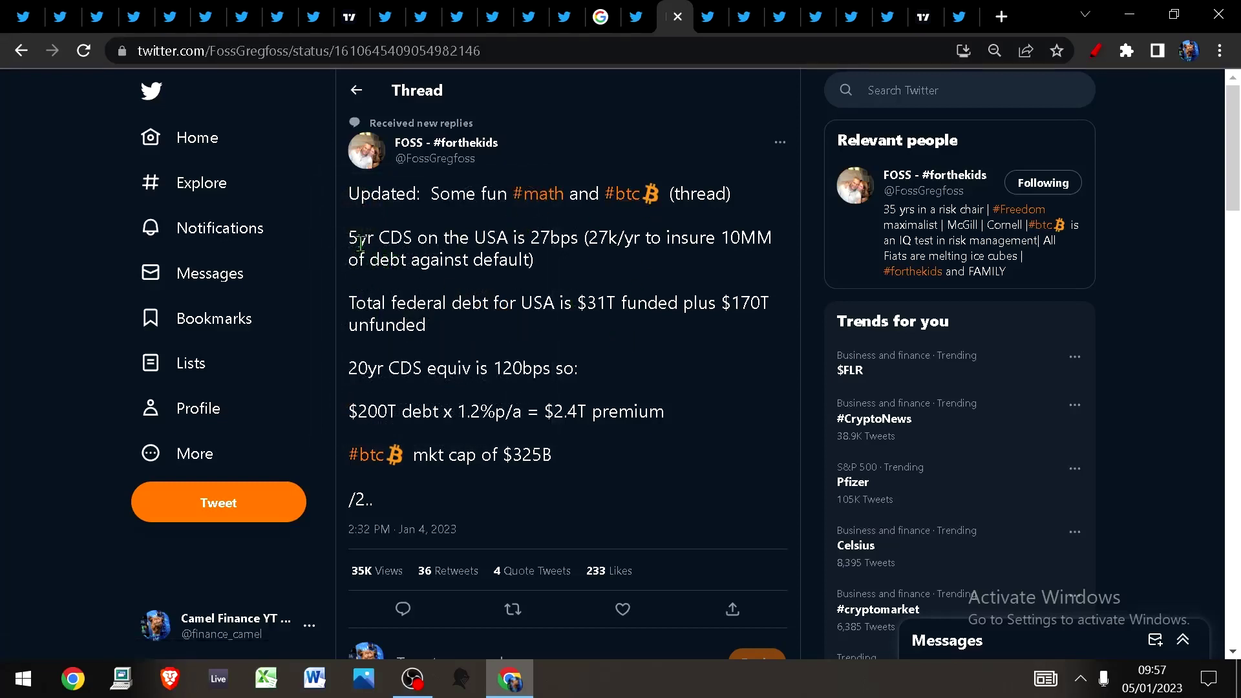
{"action": "left_click_drag", "start_coordinate": [349, 239], "coordinate": [417, 239]}
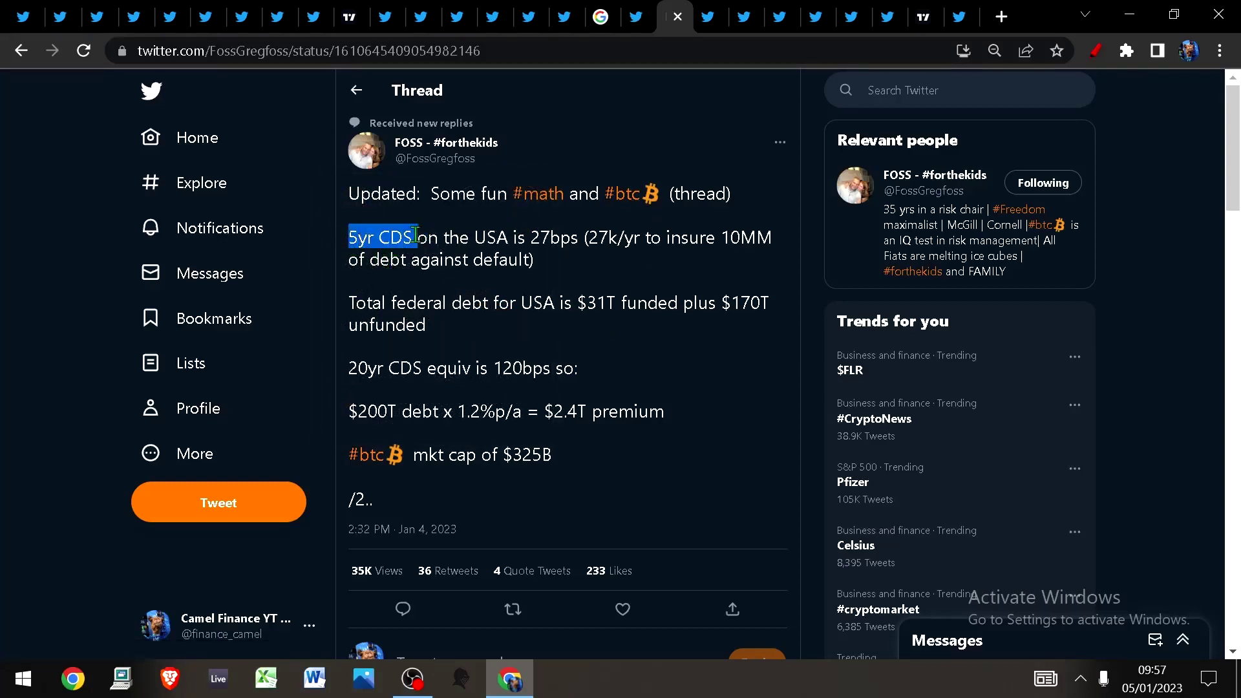
{"action": "left_click", "coordinate": [377, 245]}
{"action": "double_click", "coordinate": [416, 237]}
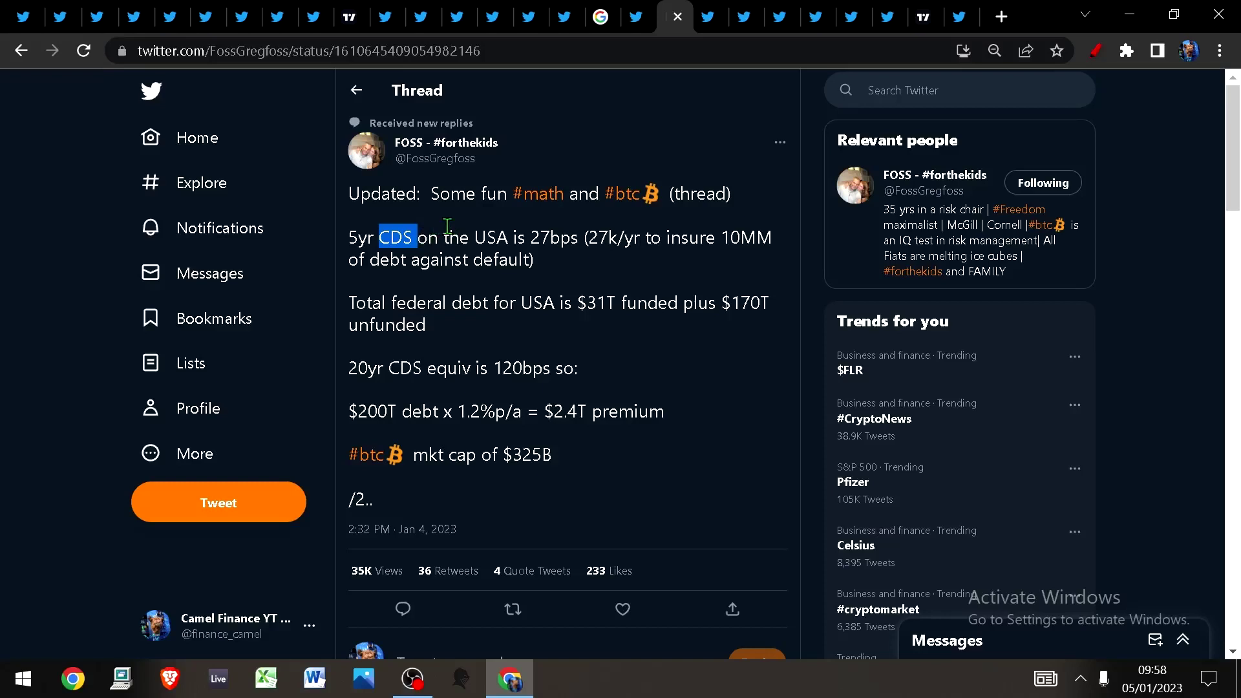
{"action": "left_click", "coordinate": [437, 240]}
{"action": "left_click_drag", "start_coordinate": [359, 240], "coordinate": [532, 254]}
Highlight the math: $200T debt × 1.2% (120bps) = $2.4T premium versus Bitcoin's $325B
{"action": "left_click_drag", "start_coordinate": [372, 303], "coordinate": [776, 339]}
{"action": "scroll", "coordinate": [711, 330], "scroll_direction": "down", "scroll_amount": 2}
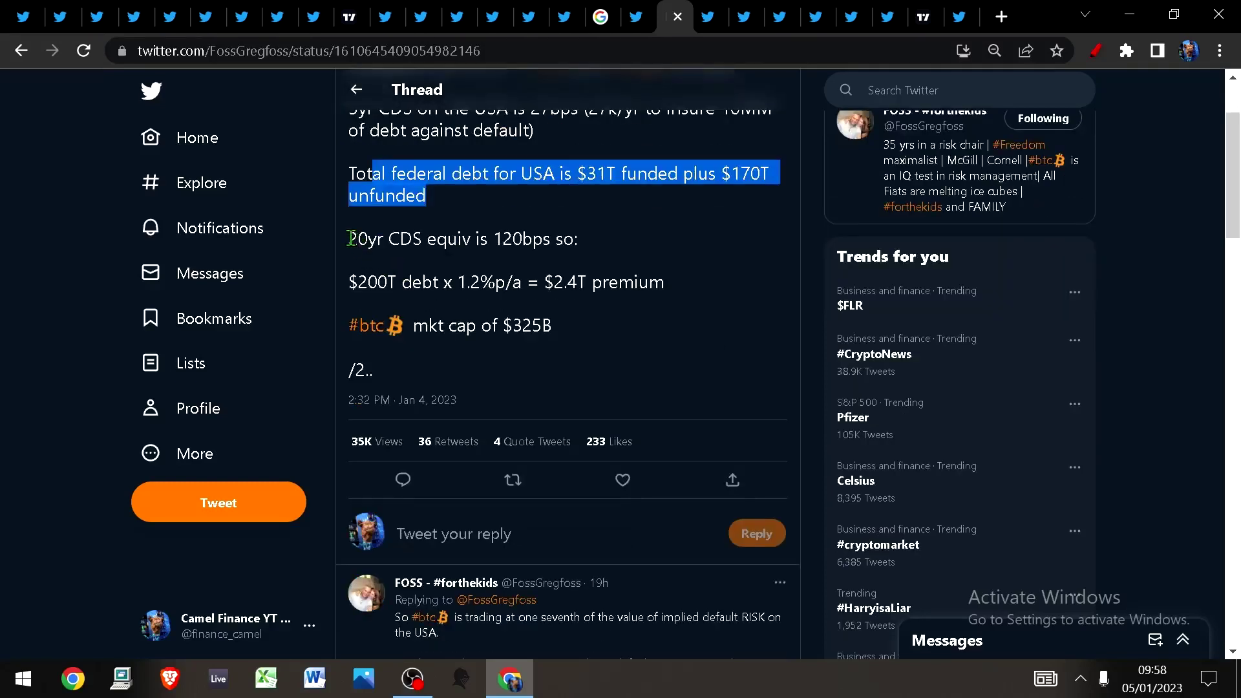
{"action": "left_click_drag", "start_coordinate": [349, 240], "coordinate": [606, 236]}
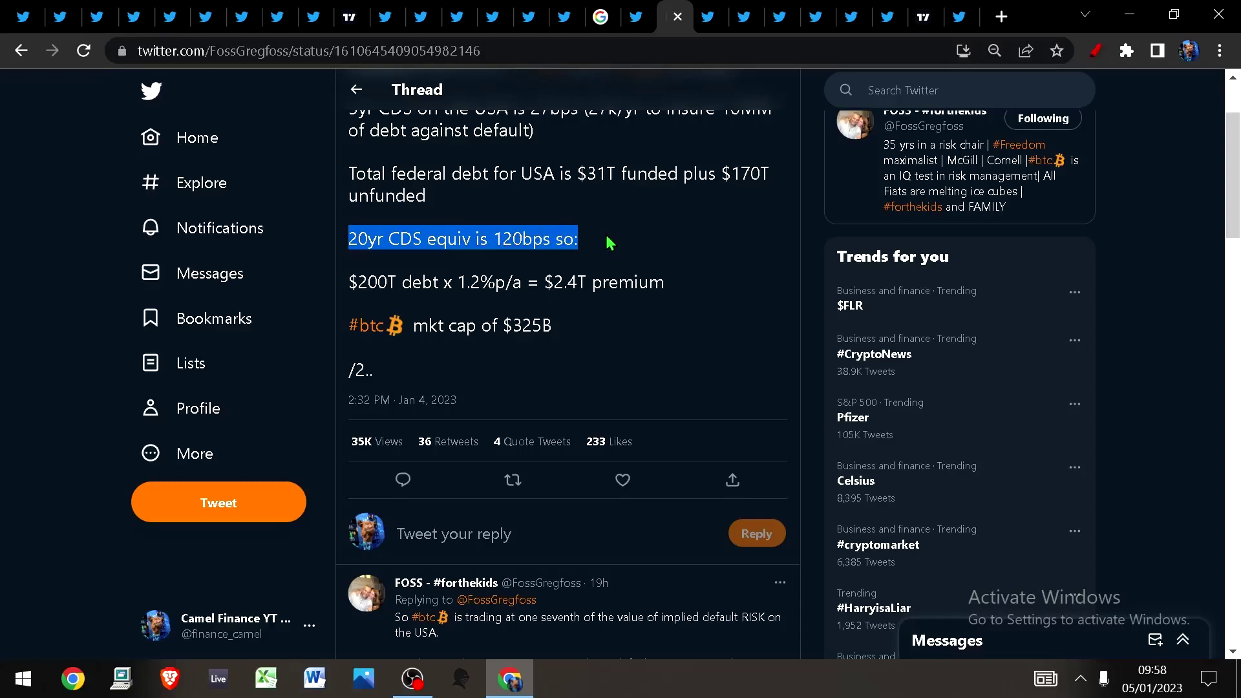
{"action": "left_click_drag", "start_coordinate": [357, 283], "coordinate": [525, 282]}
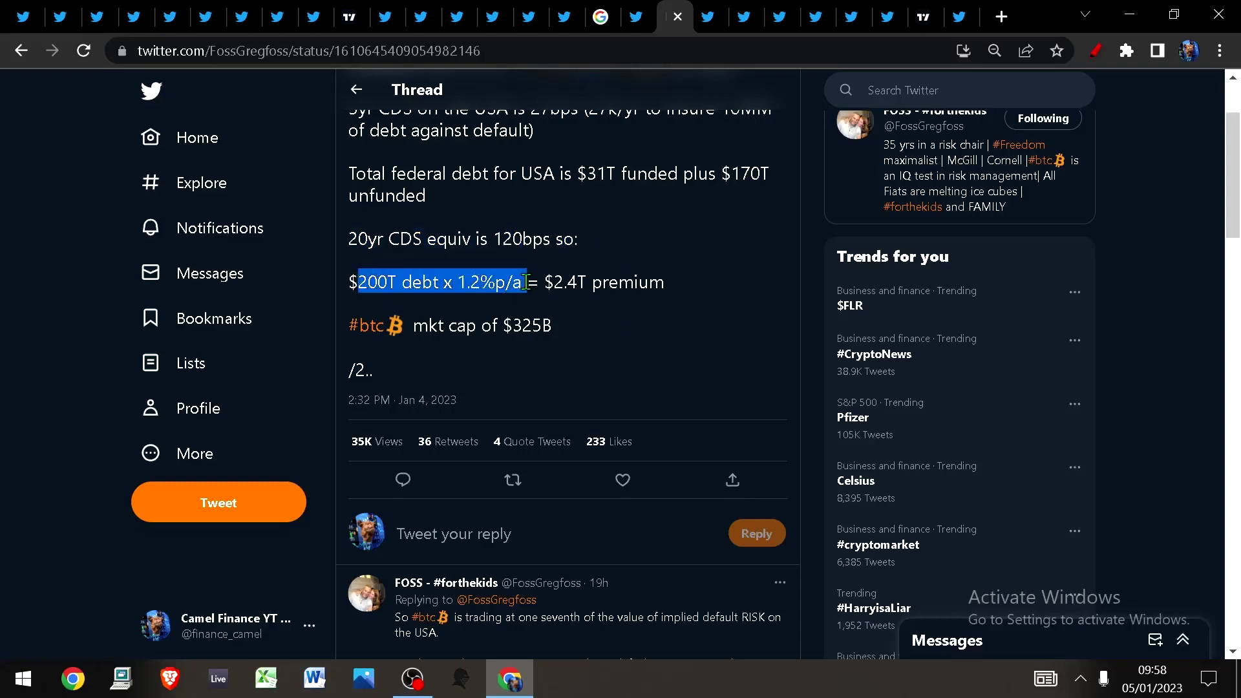
{"action": "left_click", "coordinate": [478, 288]}
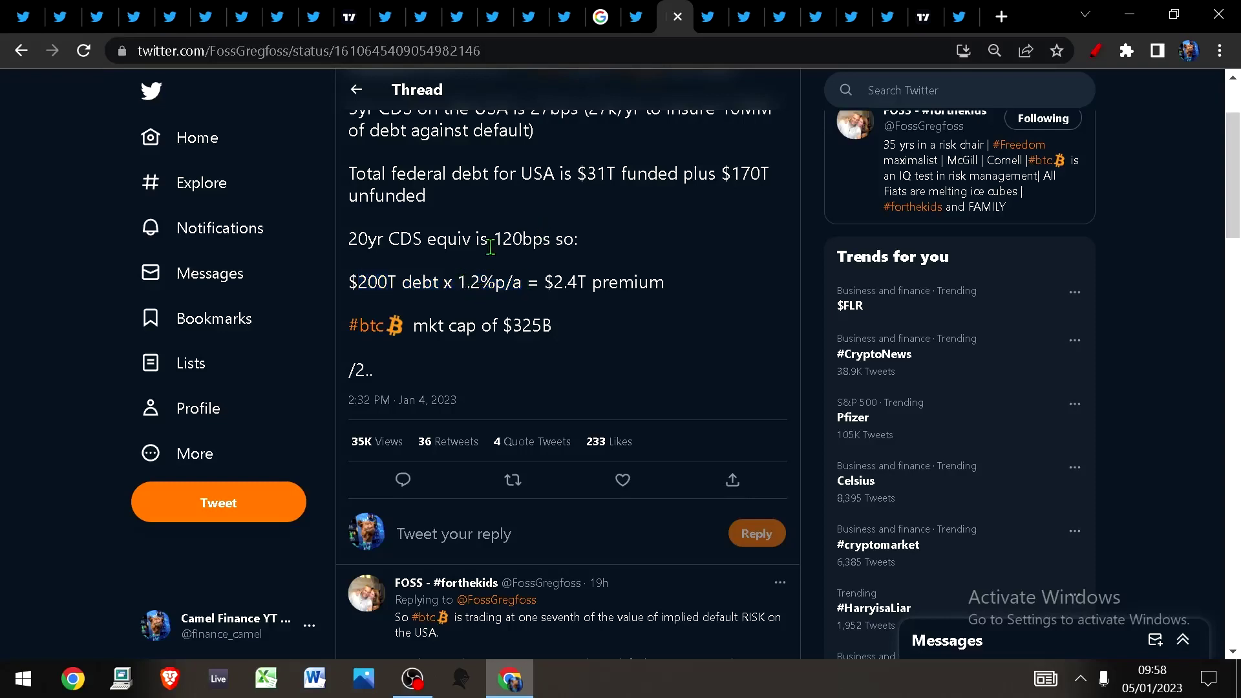
{"action": "left_click_drag", "start_coordinate": [503, 239], "coordinate": [532, 240]}
{"action": "left_click_drag", "start_coordinate": [545, 282], "coordinate": [680, 291]}
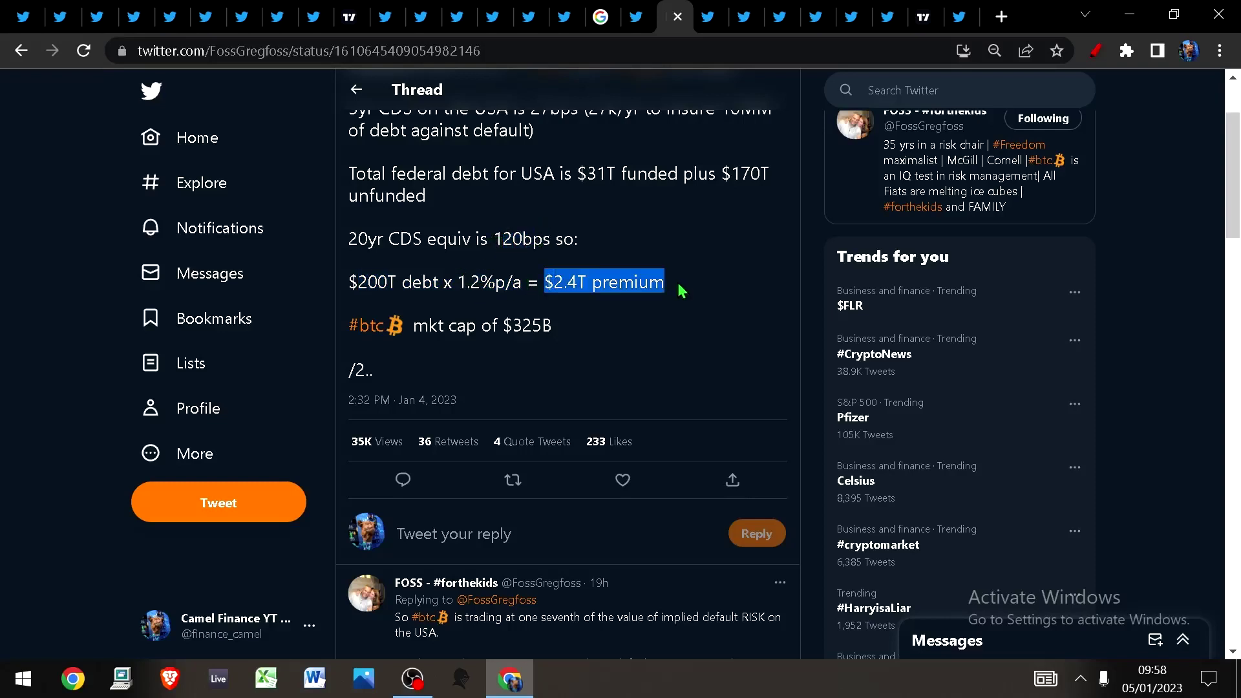
{"action": "left_click_drag", "start_coordinate": [416, 320], "coordinate": [578, 334]}
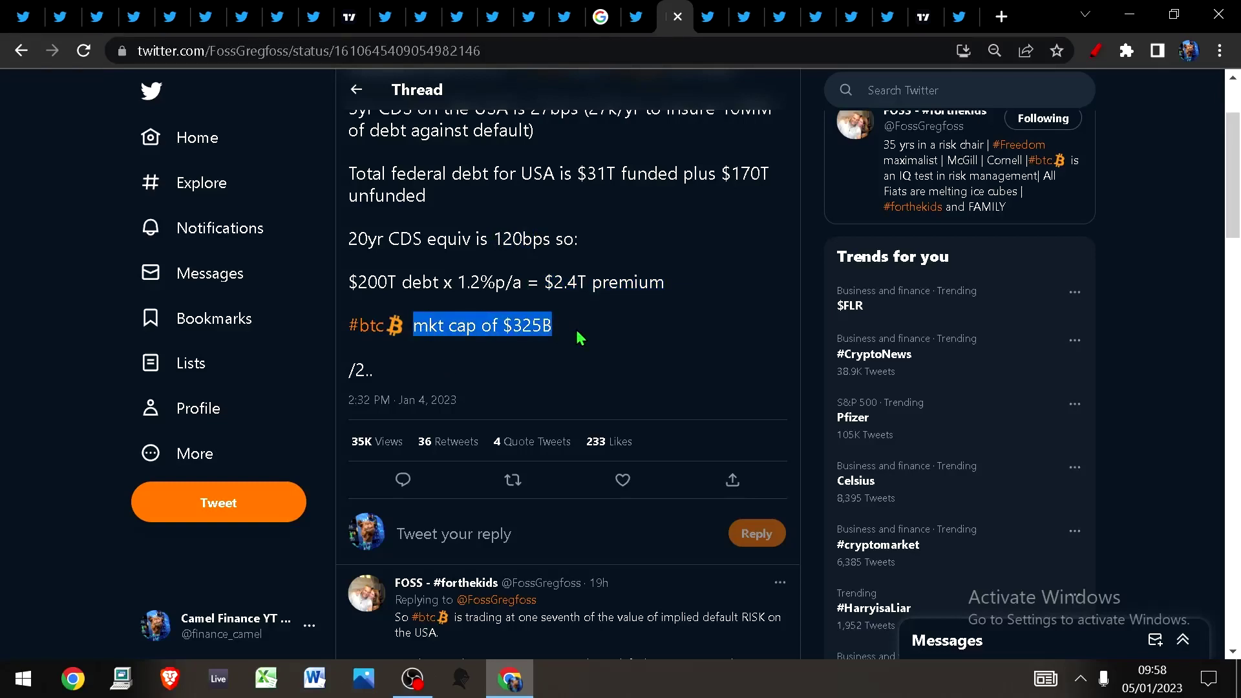
Highlight the reply's one-seventh comparison and the cheap default protection remark
{"action": "scroll", "coordinate": [580, 337], "scroll_direction": "down", "scroll_amount": 5}
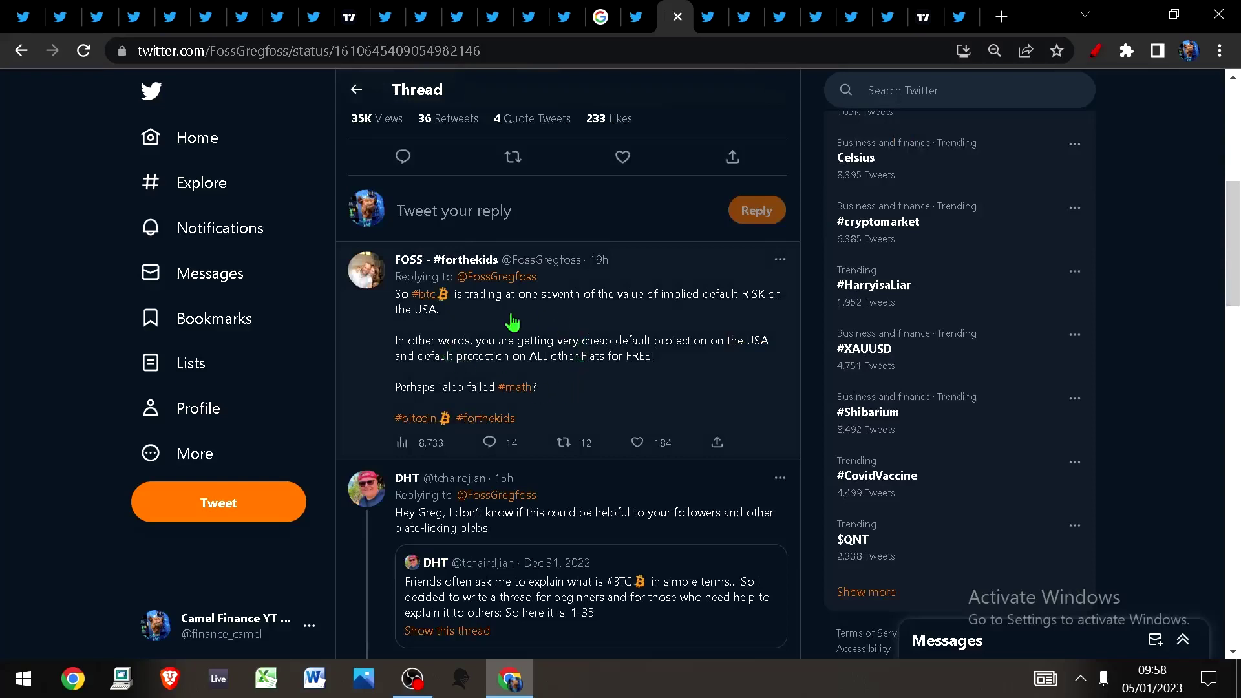
{"action": "left_click_drag", "start_coordinate": [474, 296], "coordinate": [577, 347]}
{"action": "scroll", "coordinate": [577, 347], "scroll_direction": "up", "scroll_amount": 6}
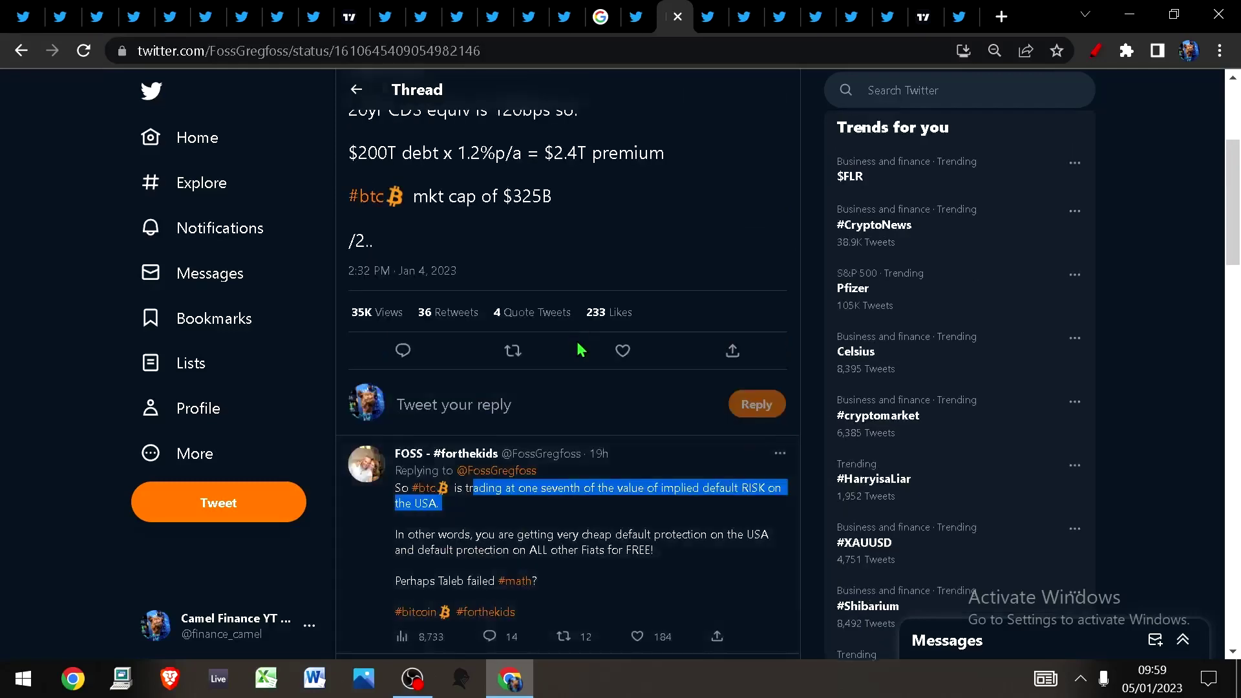
{"action": "left_click_drag", "start_coordinate": [510, 391], "coordinate": [607, 402]}
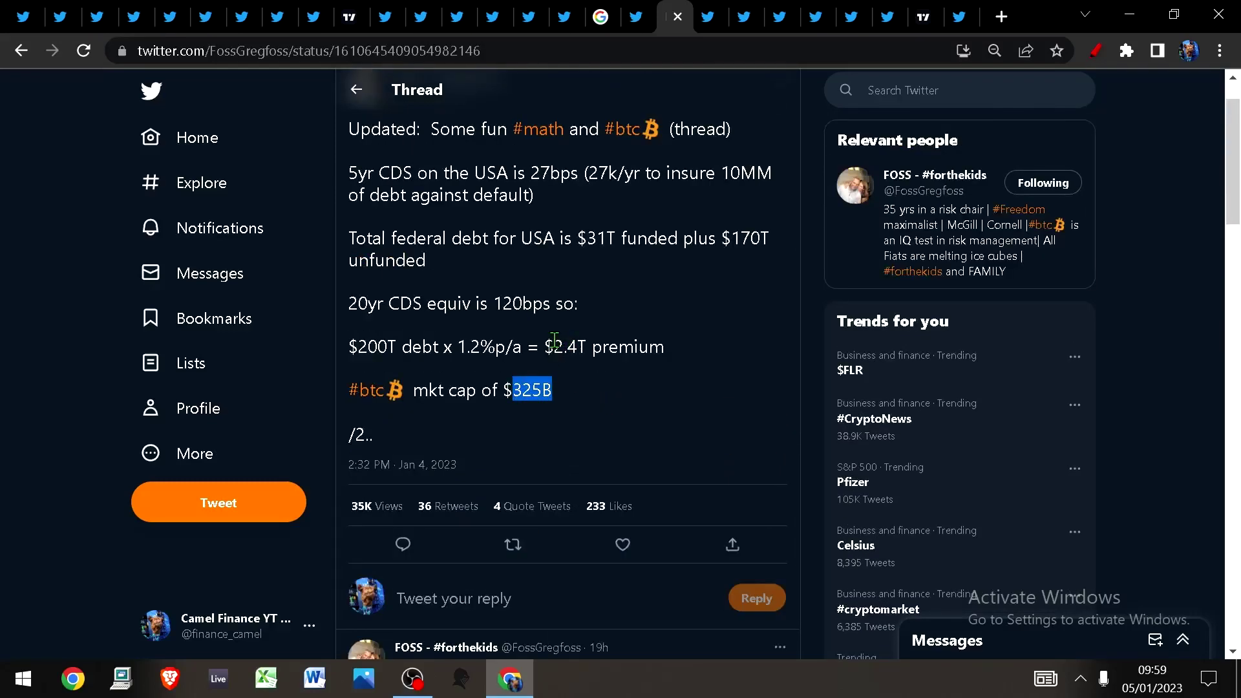
{"action": "left_click_drag", "start_coordinate": [554, 342], "coordinate": [608, 349]}
{"action": "scroll", "coordinate": [673, 355], "scroll_direction": "down", "scroll_amount": 7}
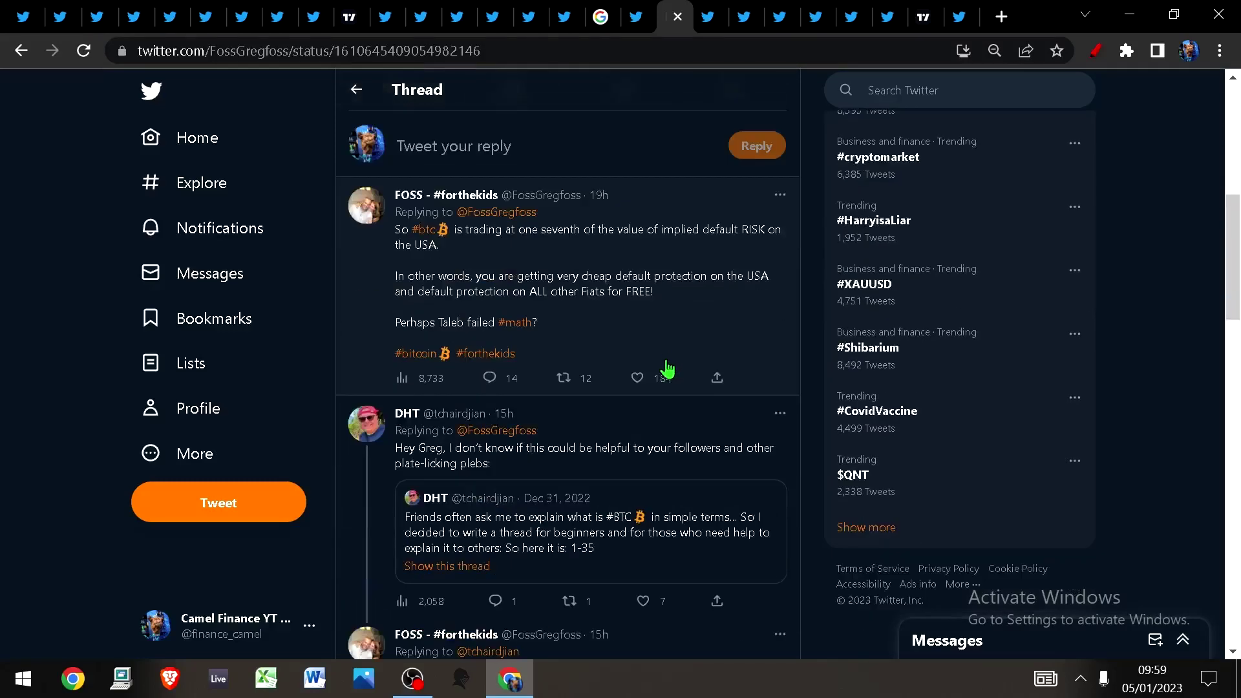
{"action": "left_click_drag", "start_coordinate": [419, 276], "coordinate": [709, 294]}
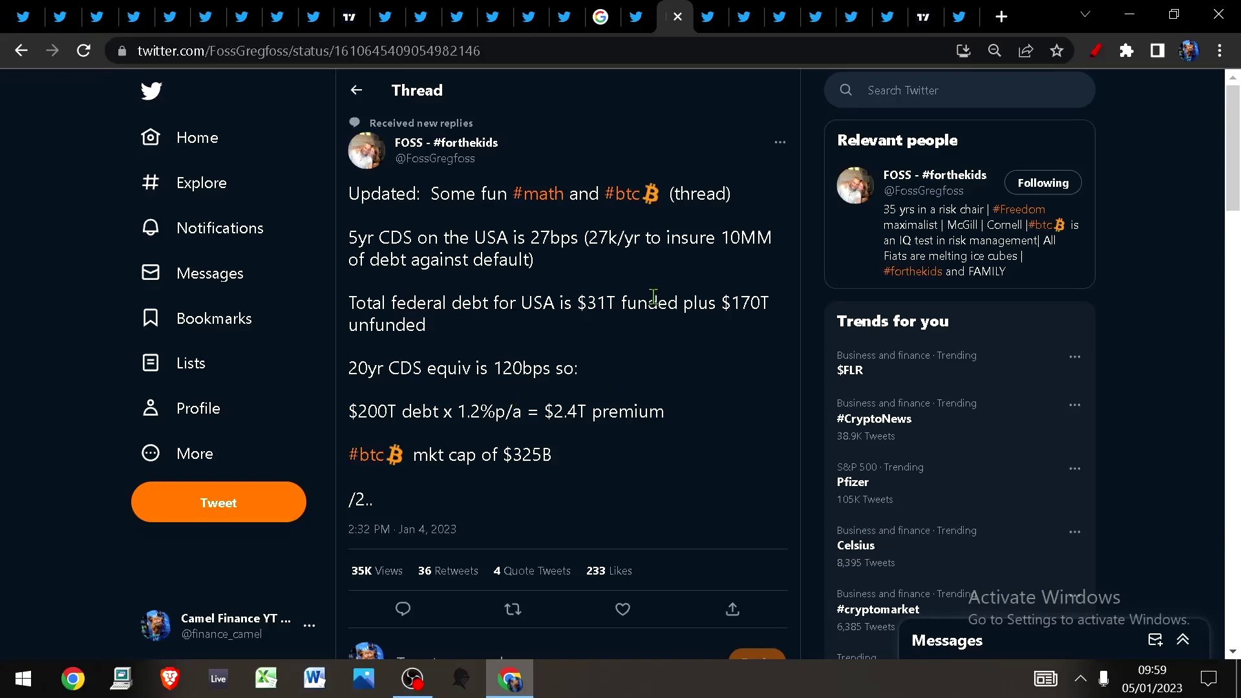
Highlight the 20yr CDS equivalent line and Bitcoin's $325B market cap, then the whole tweet
{"action": "left_click_drag", "start_coordinate": [349, 370], "coordinate": [591, 375]}
{"action": "left_click", "coordinate": [591, 378]}
{"action": "left_click_drag", "start_coordinate": [467, 455], "coordinate": [667, 482]}
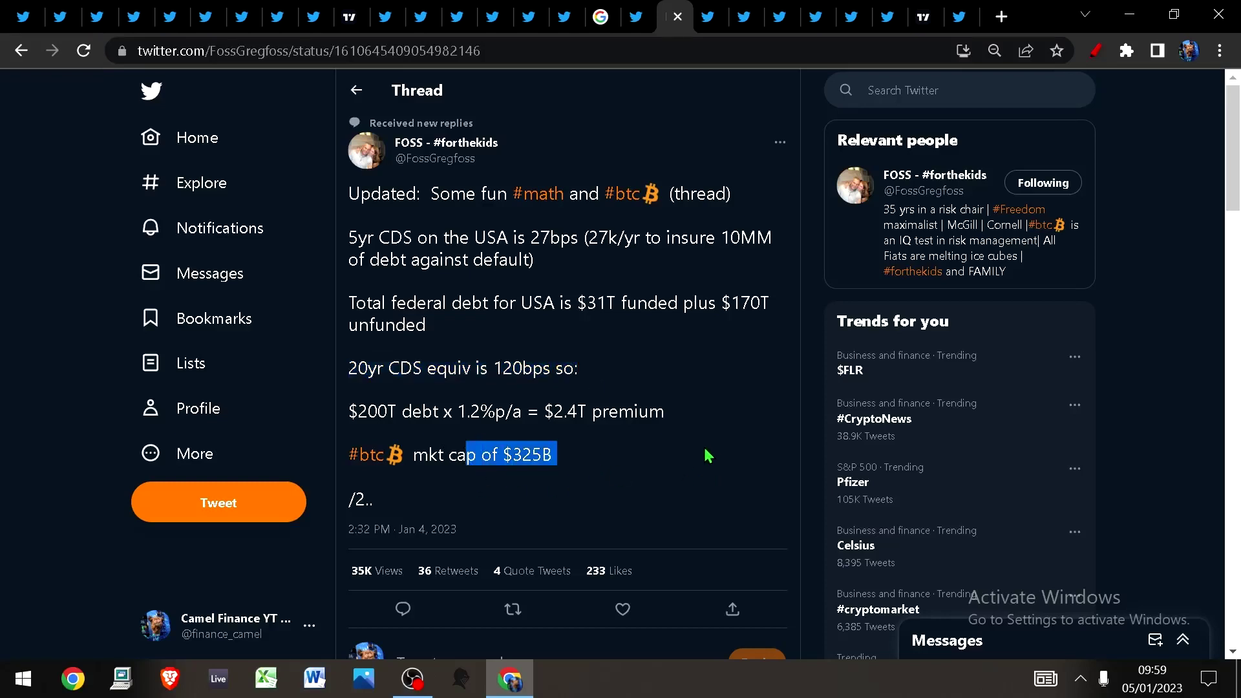
{"action": "left_click", "coordinate": [580, 468]}
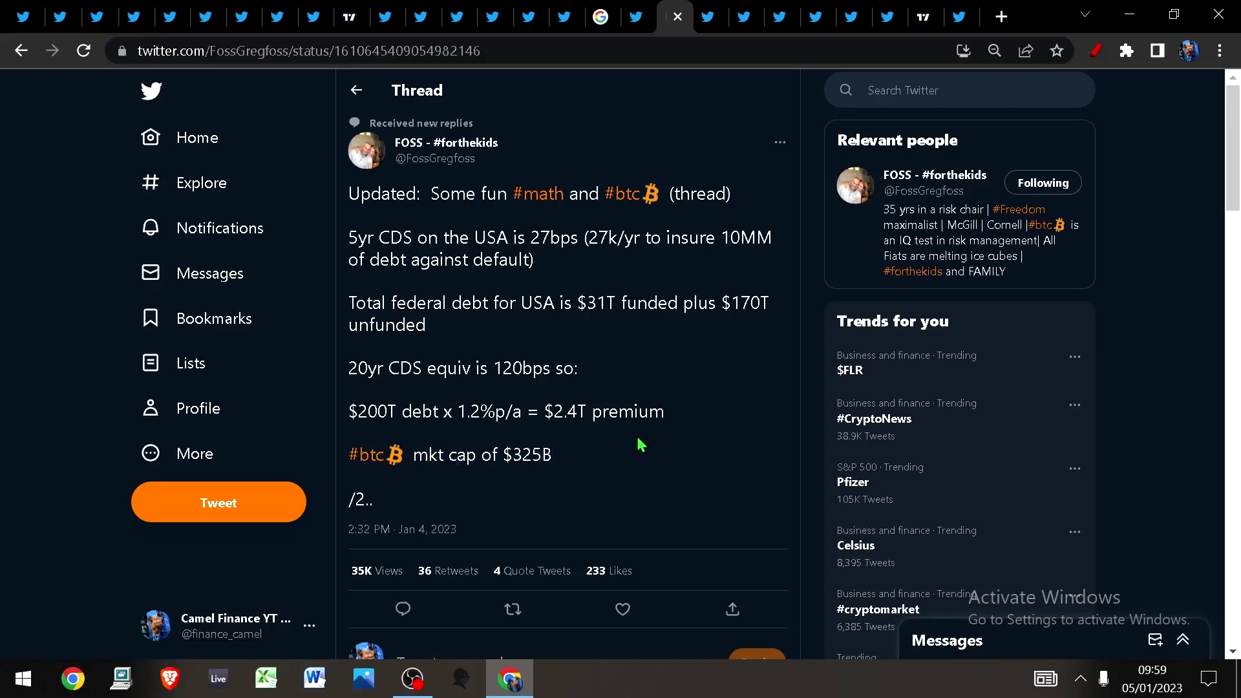
{"action": "left_click_drag", "start_coordinate": [584, 467], "coordinate": [414, 456]}
{"action": "left_click", "coordinate": [575, 457]}
{"action": "left_click_drag", "start_coordinate": [579, 466], "coordinate": [349, 197]}
{"action": "left_click", "coordinate": [841, 312]}
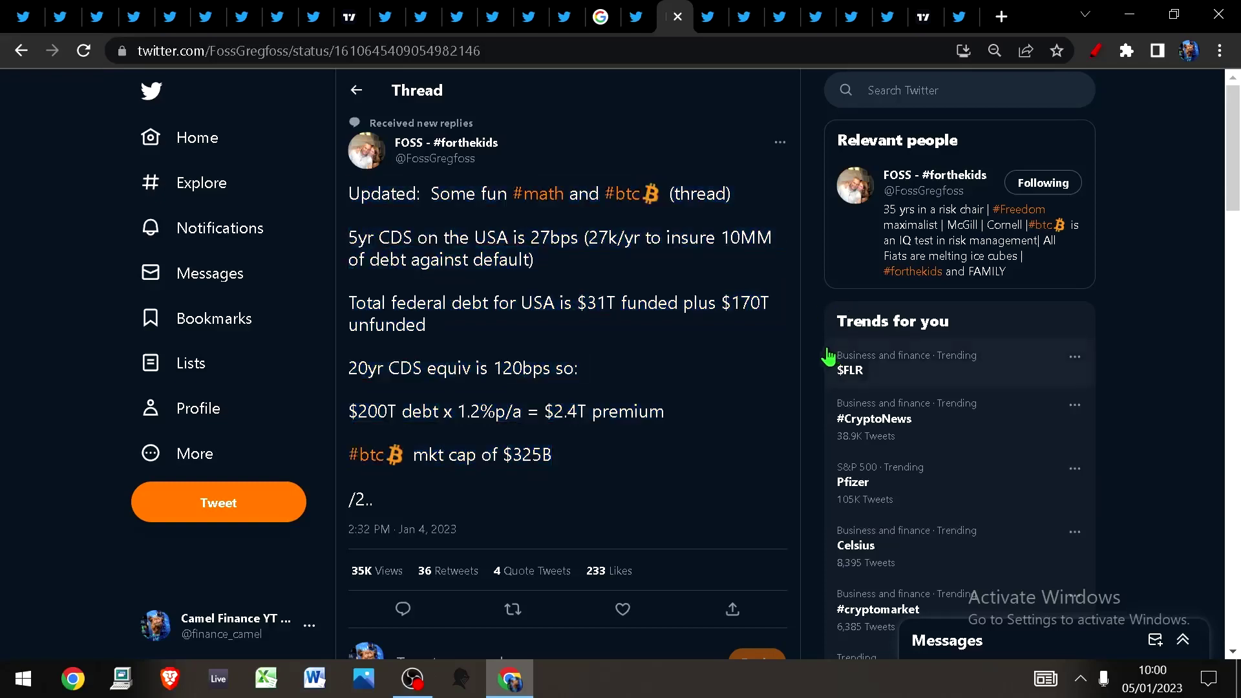
Read the hardest-asset prediction on the inflation chart, then the Coinbase $100 million settlement headline
{"action": "left_click", "coordinate": [711, 16]}
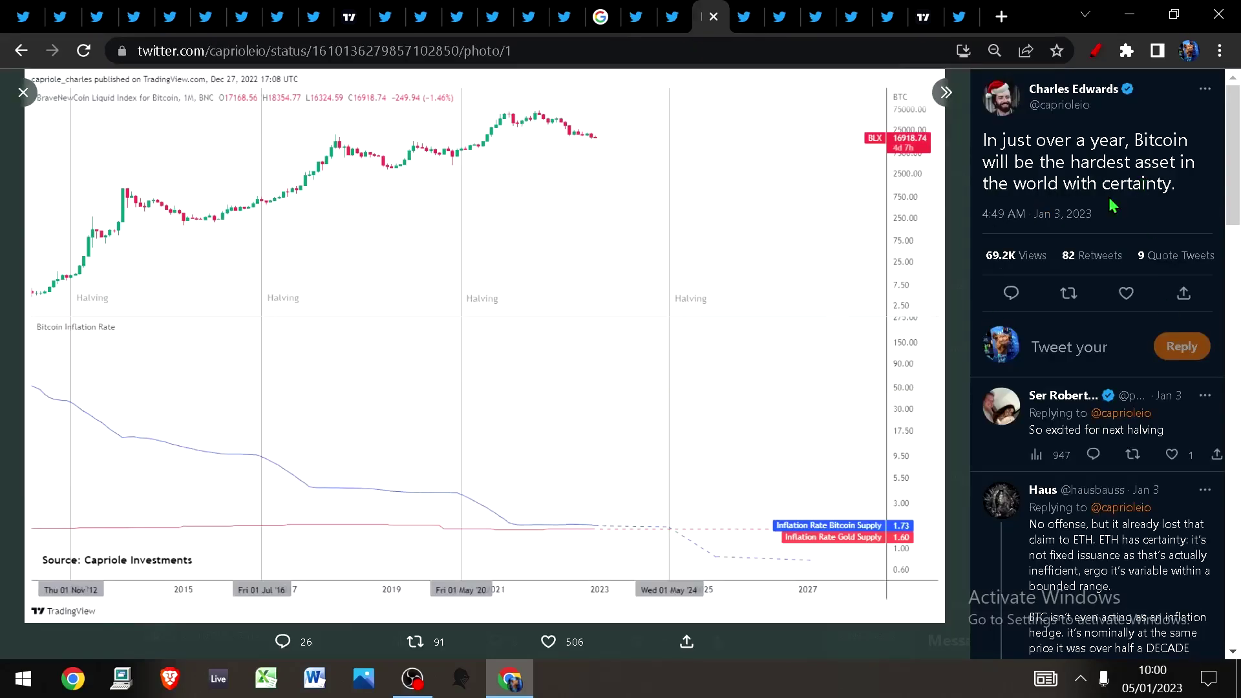
{"action": "left_click_drag", "start_coordinate": [984, 139], "coordinate": [1164, 181]}
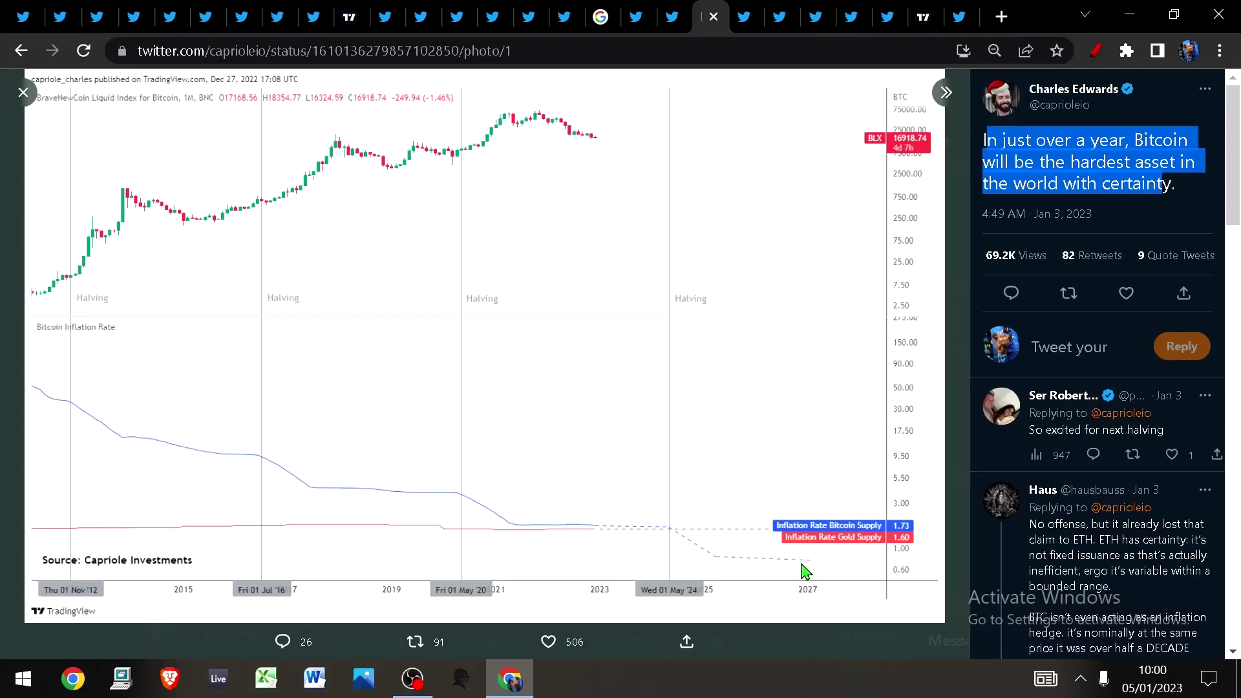
{"action": "key", "text": "ctrl+Tab"}
{"action": "left_click_drag", "start_coordinate": [395, 182], "coordinate": [686, 286]}
Re-highlight the Coinbase $100 million settlement headline
{"action": "left_click", "coordinate": [686, 286]}
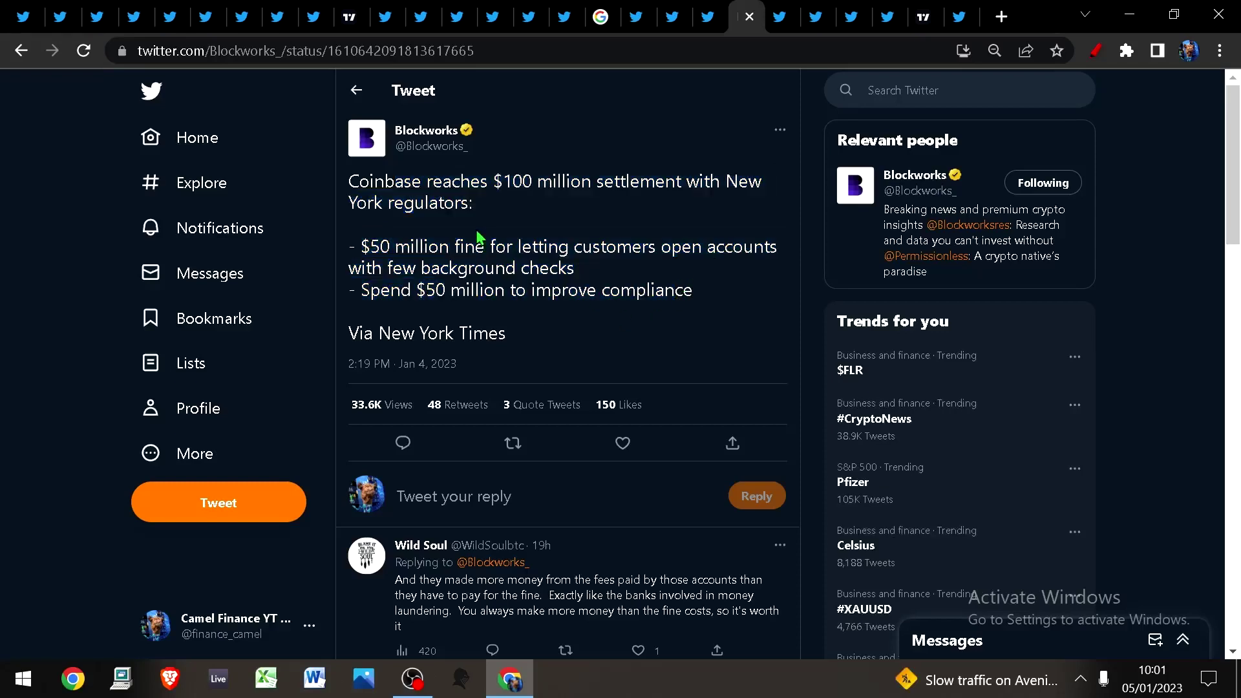
{"action": "left_click_drag", "start_coordinate": [395, 182], "coordinate": [581, 345]}
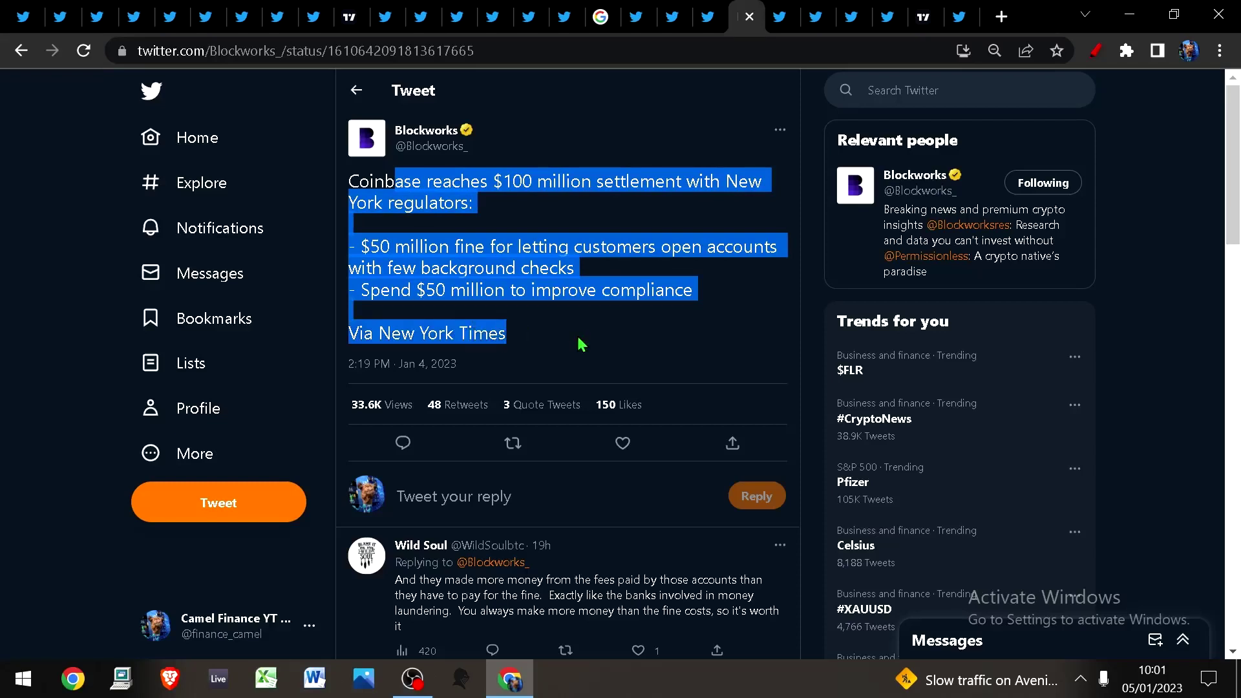
{"action": "left_click", "coordinate": [581, 344]}
Read the BTC Bollinger Bands tweet's ~3% gap remark and view its chart full size
{"action": "key", "text": "ctrl+Tab"}
{"action": "left_click_drag", "start_coordinate": [474, 174], "coordinate": [674, 174]}
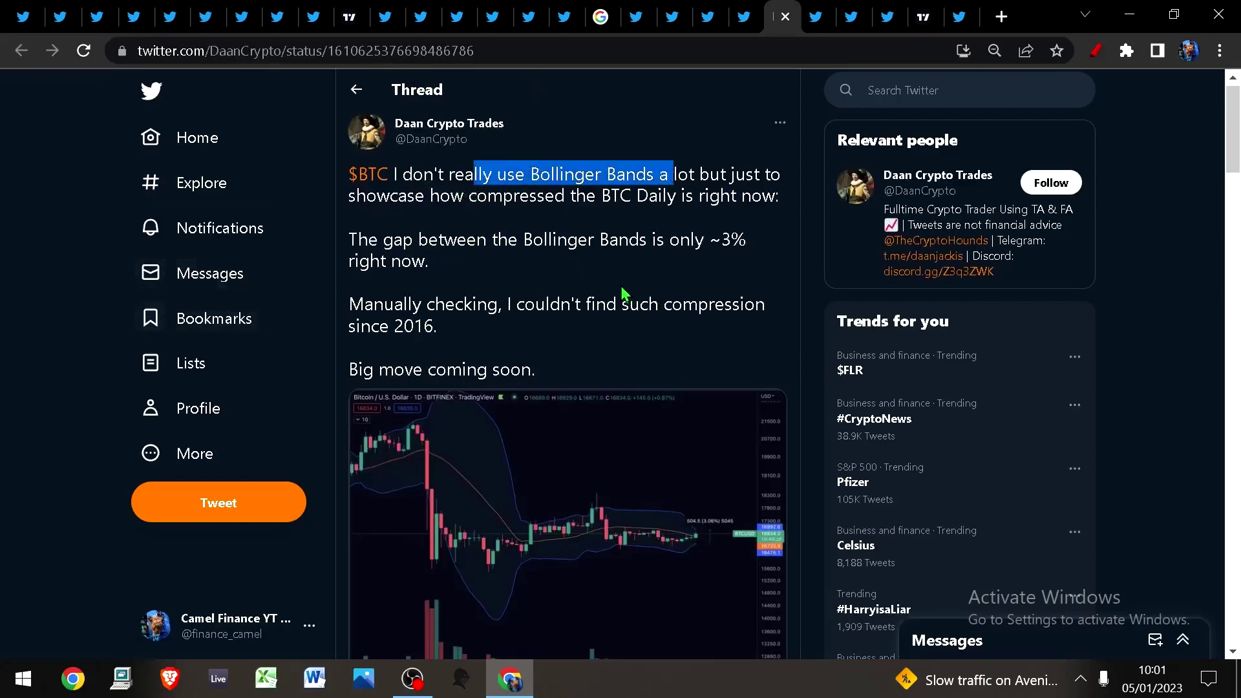
{"action": "left_click_drag", "start_coordinate": [423, 239], "coordinate": [753, 269]}
{"action": "scroll", "coordinate": [650, 236], "scroll_direction": "down", "scroll_amount": 1}
{"action": "left_click_drag", "start_coordinate": [488, 239], "coordinate": [457, 267]}
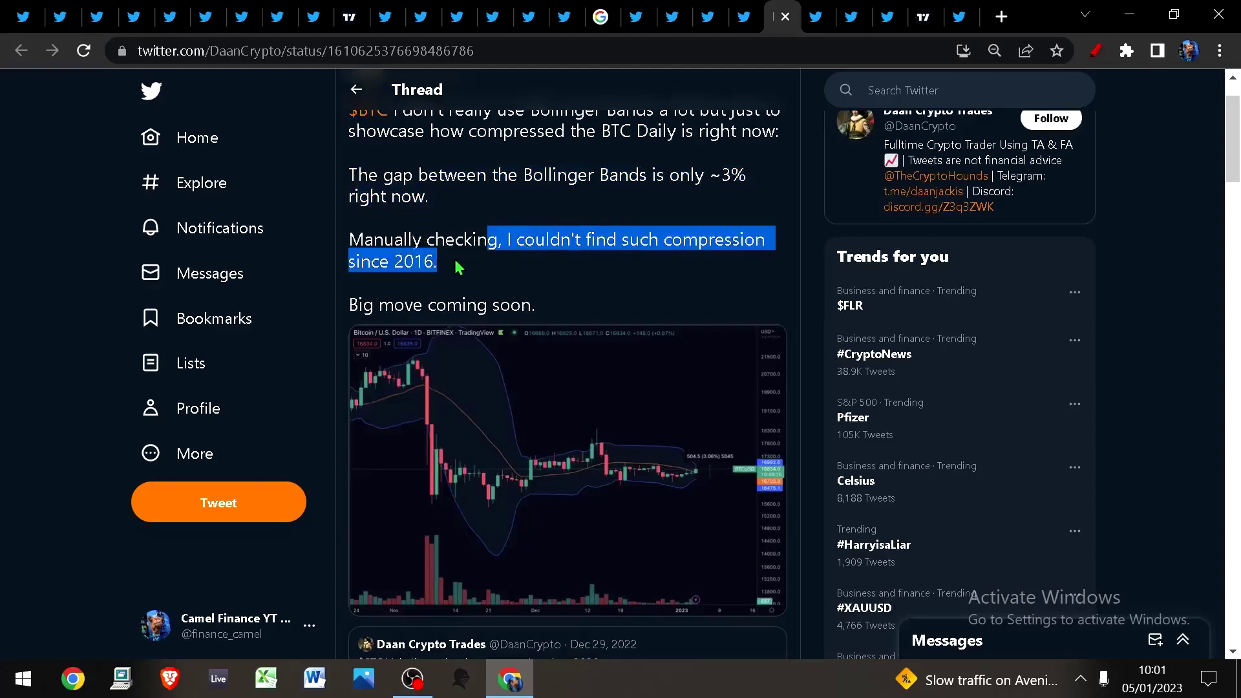
{"action": "scroll", "coordinate": [459, 265], "scroll_direction": "down", "scroll_amount": 3}
{"action": "left_click", "coordinate": [582, 277]}
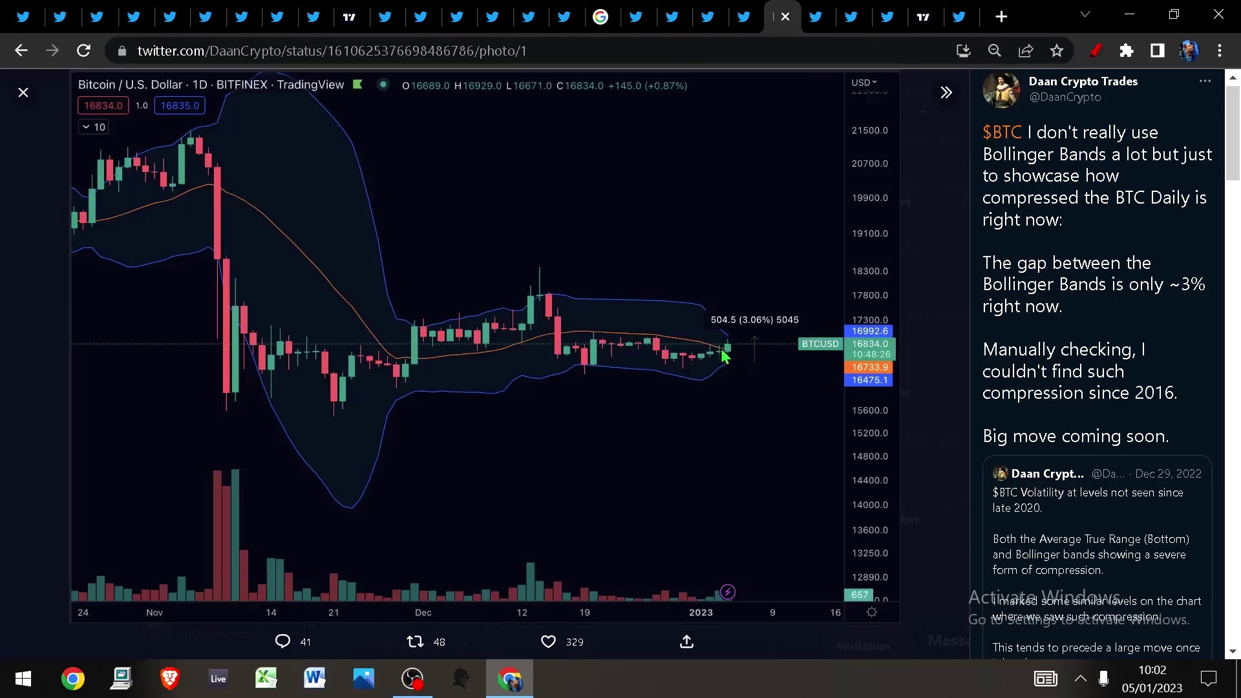
Highlight 'years ago .. BTC $3K' in the next tweet, then open the 1st January Bitcoin chart
{"action": "key", "text": "ctrl+Tab"}
{"action": "left_click_drag", "start_coordinate": [364, 194], "coordinate": [589, 196]}
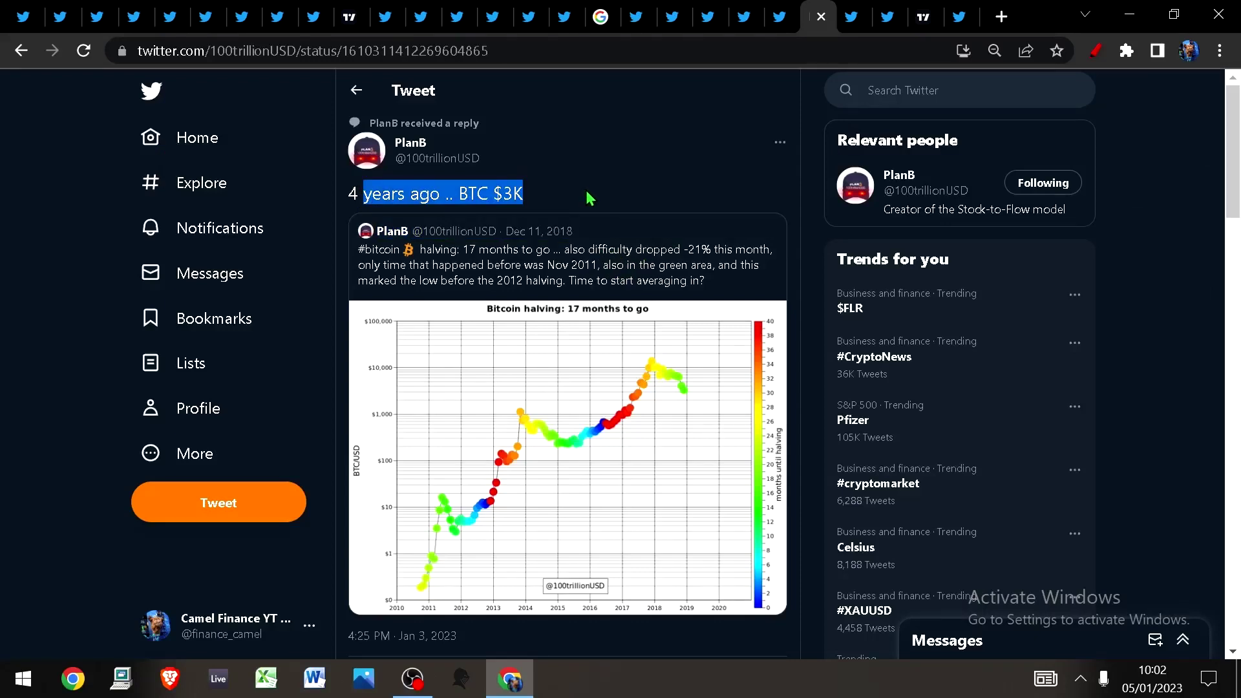
{"action": "scroll", "coordinate": [582, 513], "scroll_direction": "down", "scroll_amount": 1}
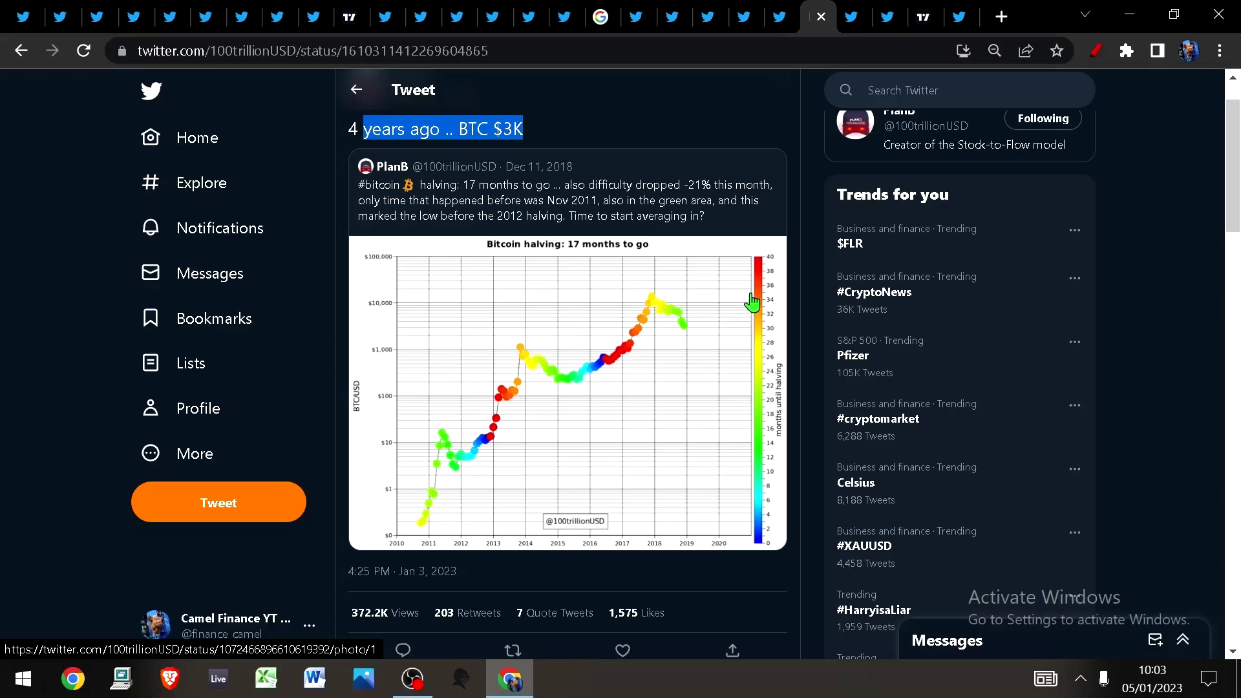
{"action": "left_click", "coordinate": [850, 16]}
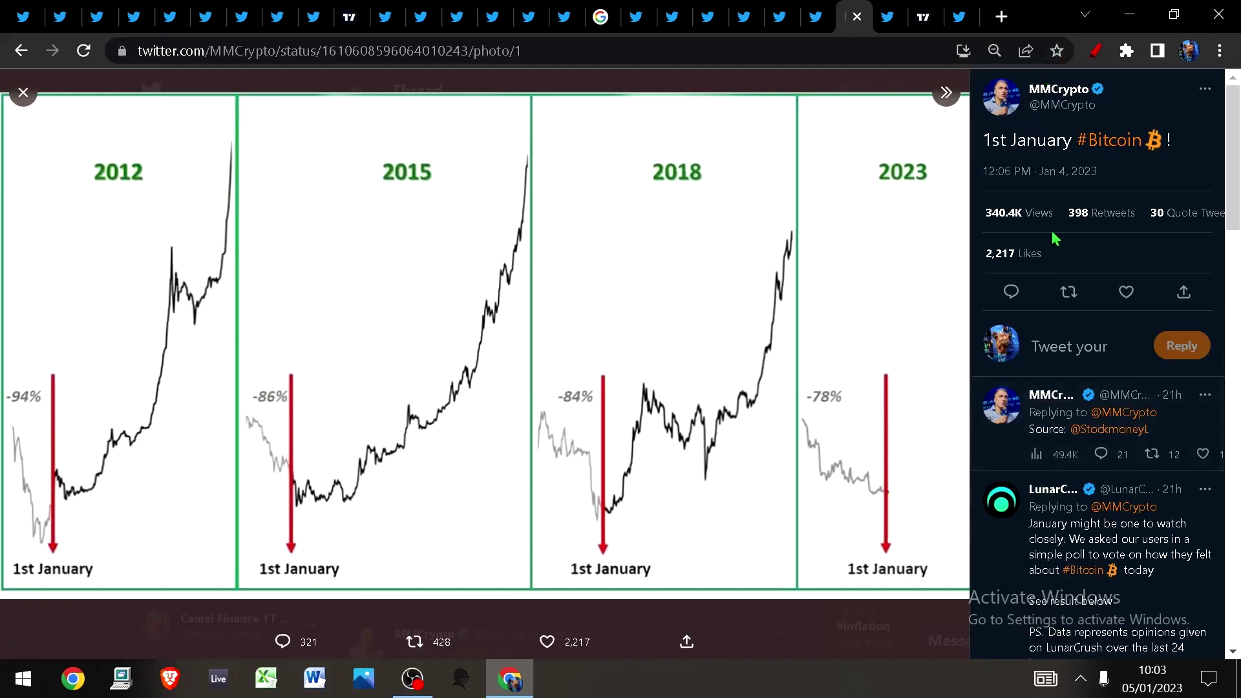
Highlight the tweet's claim about the stock bear market's March cycle low, then bring up the DXY chart
{"action": "left_click", "coordinate": [896, 15]}
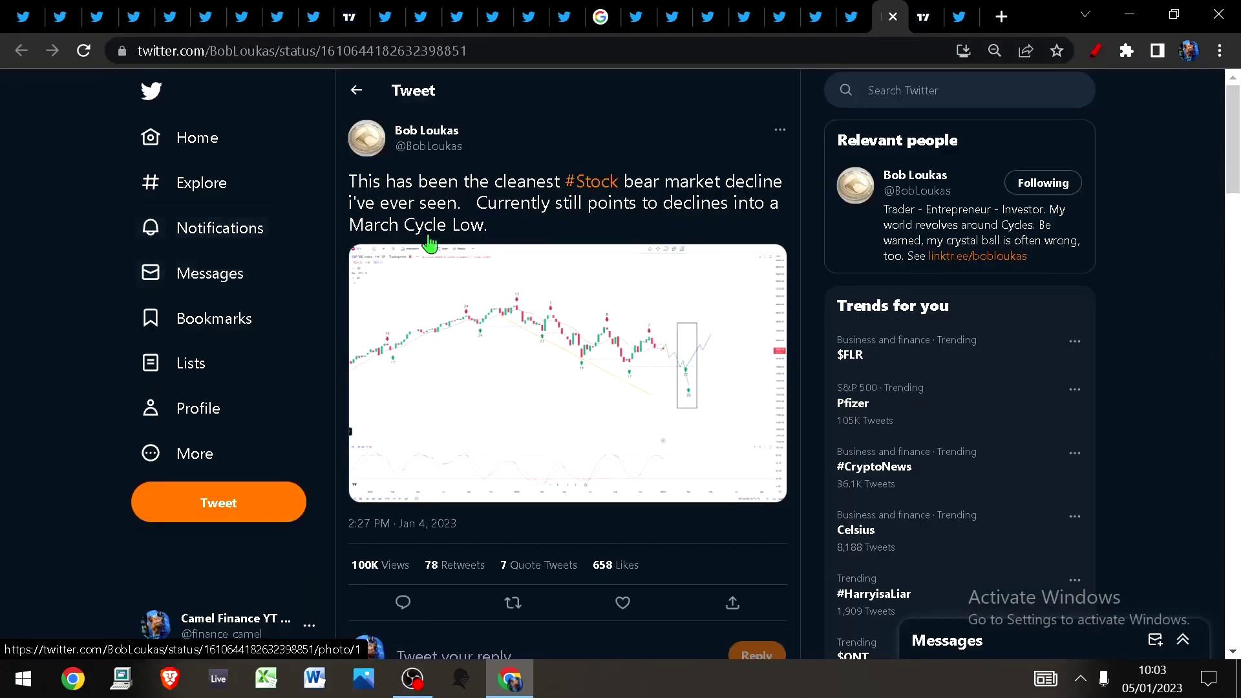
{"action": "left_click_drag", "start_coordinate": [468, 182], "coordinate": [491, 226]}
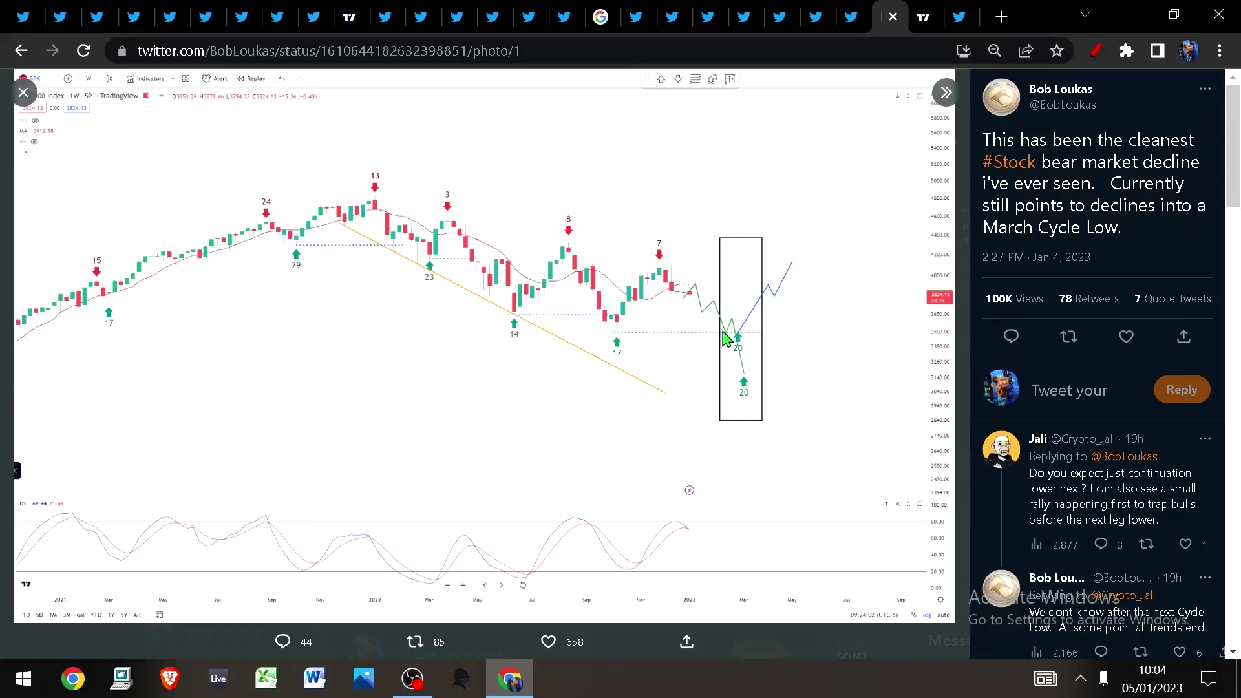
{"action": "key", "text": "ctrl+Tab"}
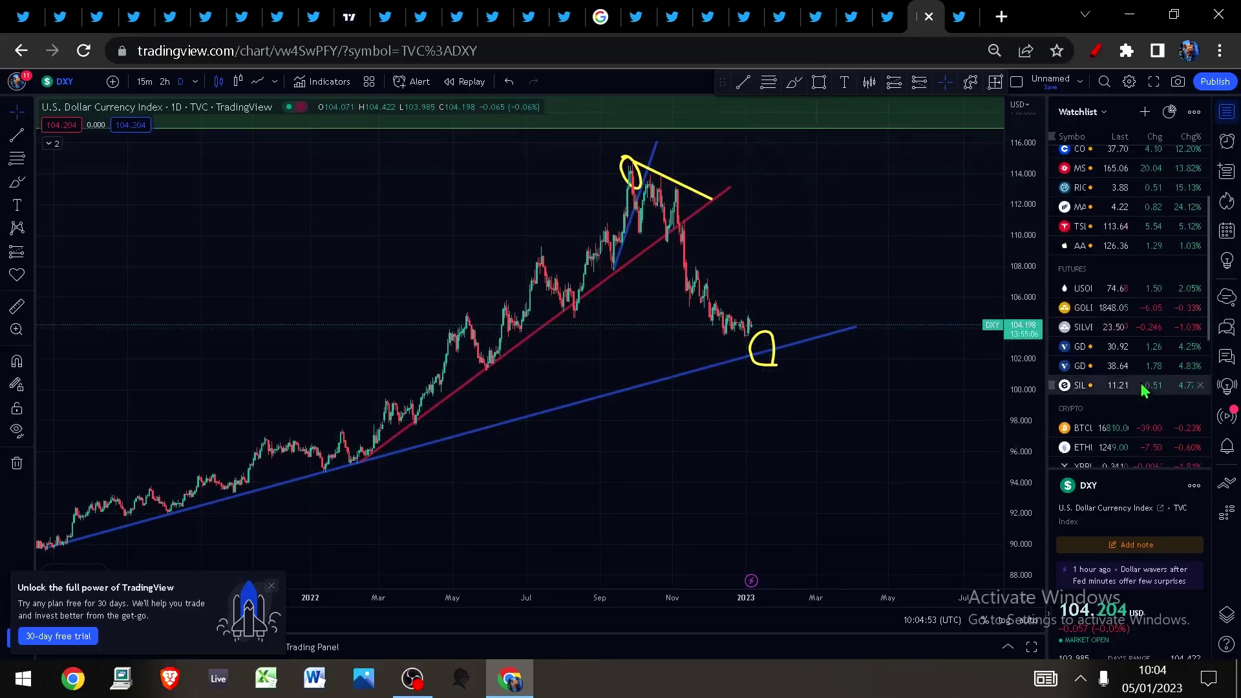
Show the US 10-year yield chart and reposition the purple downtrend line's right end
{"action": "scroll", "coordinate": [1125, 434], "scroll_direction": "down", "scroll_amount": 1}
{"action": "left_click", "coordinate": [1125, 452]}
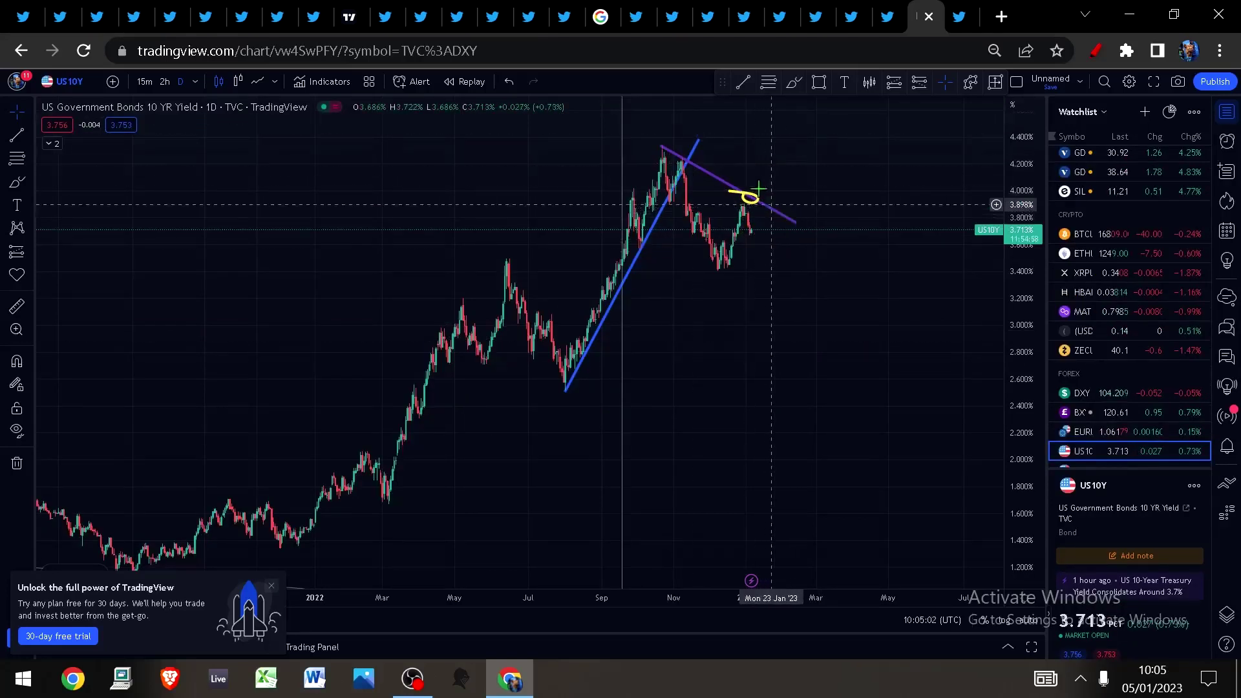
{"action": "left_click_drag", "start_coordinate": [797, 230], "coordinate": [794, 243]}
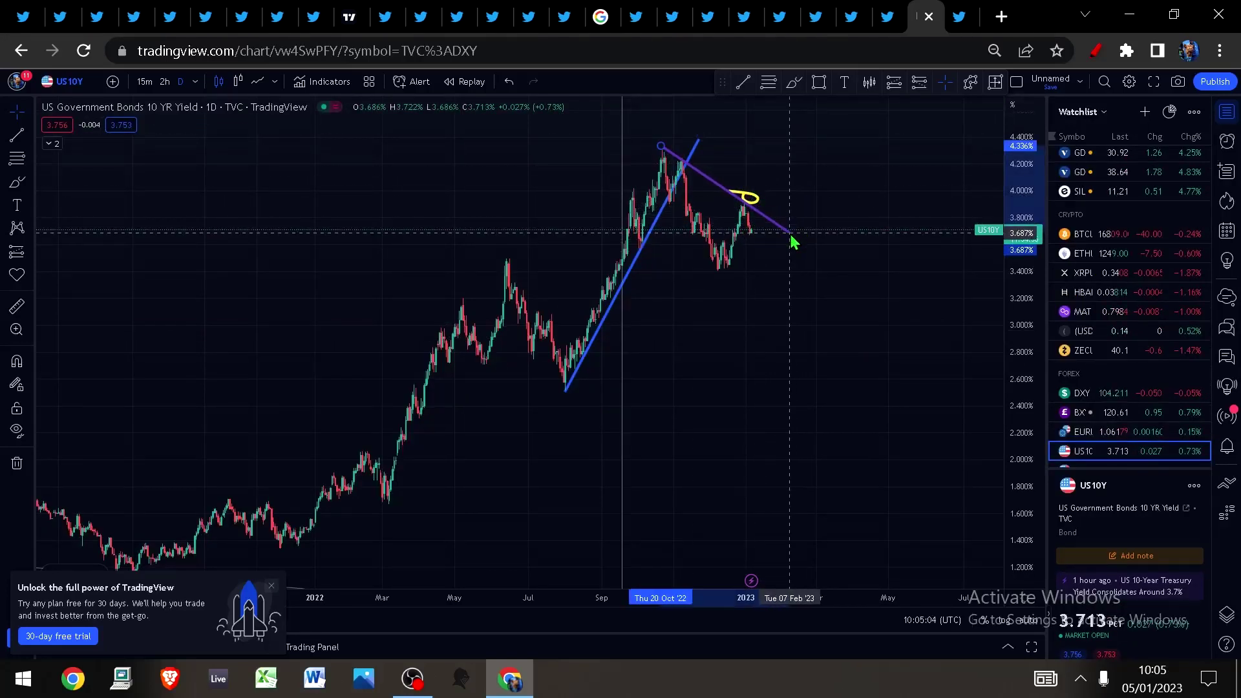
{"action": "left_click", "coordinate": [756, 211]}
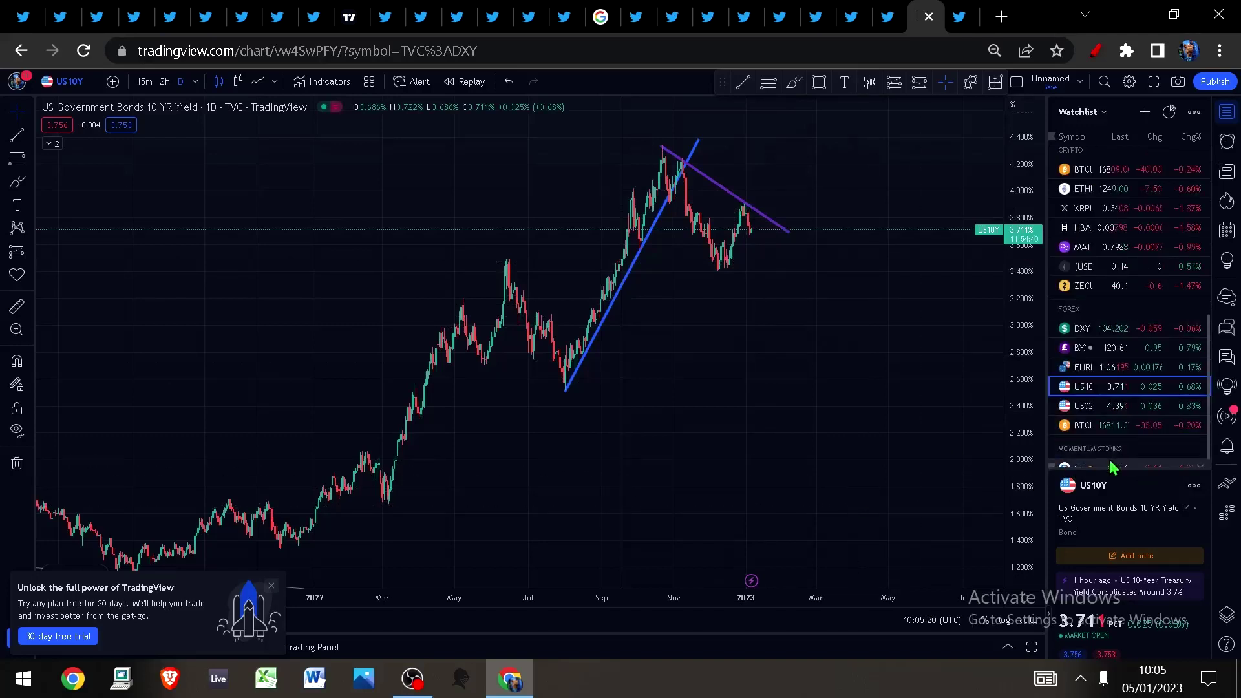
Show the BTCUSD chart, trying a raised long-position setup before undoing the move
{"action": "left_click", "coordinate": [1083, 234]}
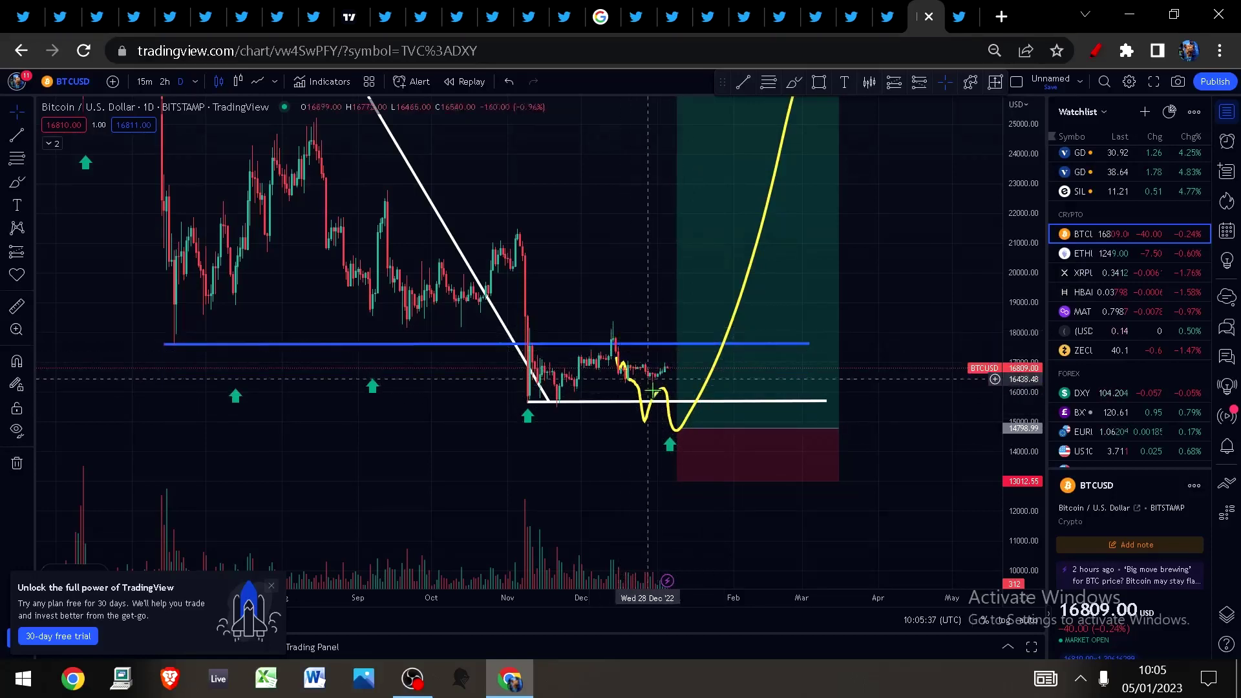
{"action": "left_click_drag", "start_coordinate": [776, 437], "coordinate": [770, 341]}
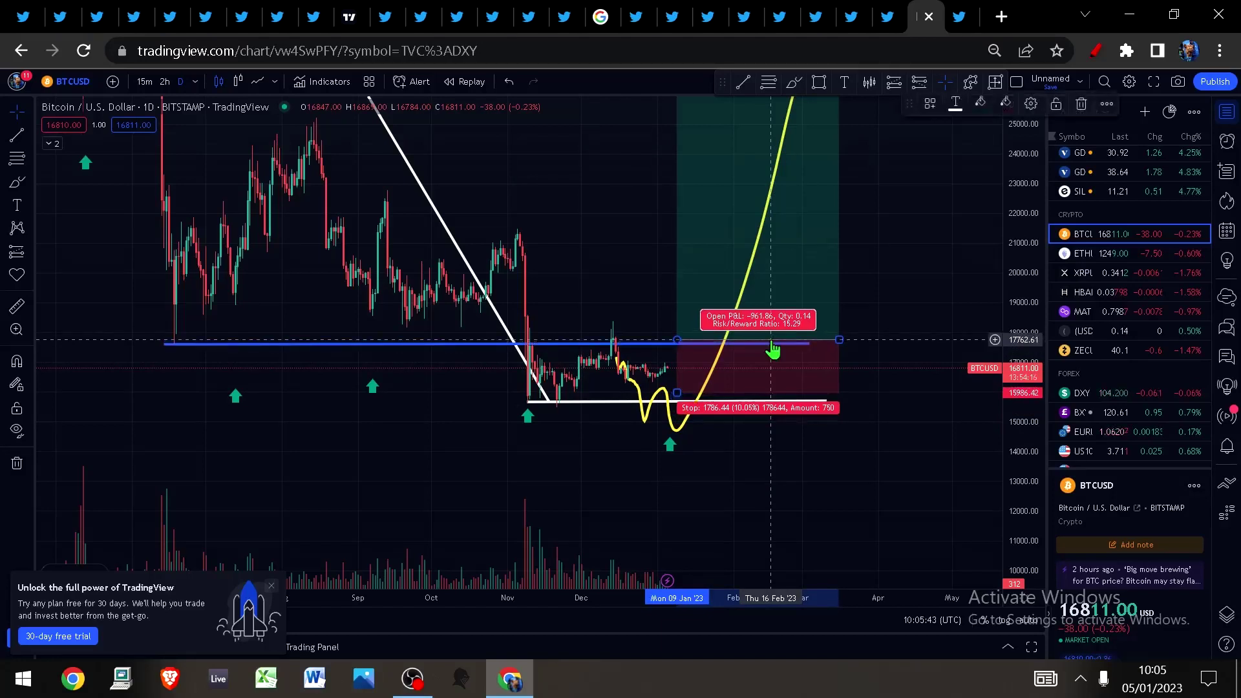
{"action": "key", "text": "ctrl+z"}
{"action": "left_click", "coordinate": [916, 449]}
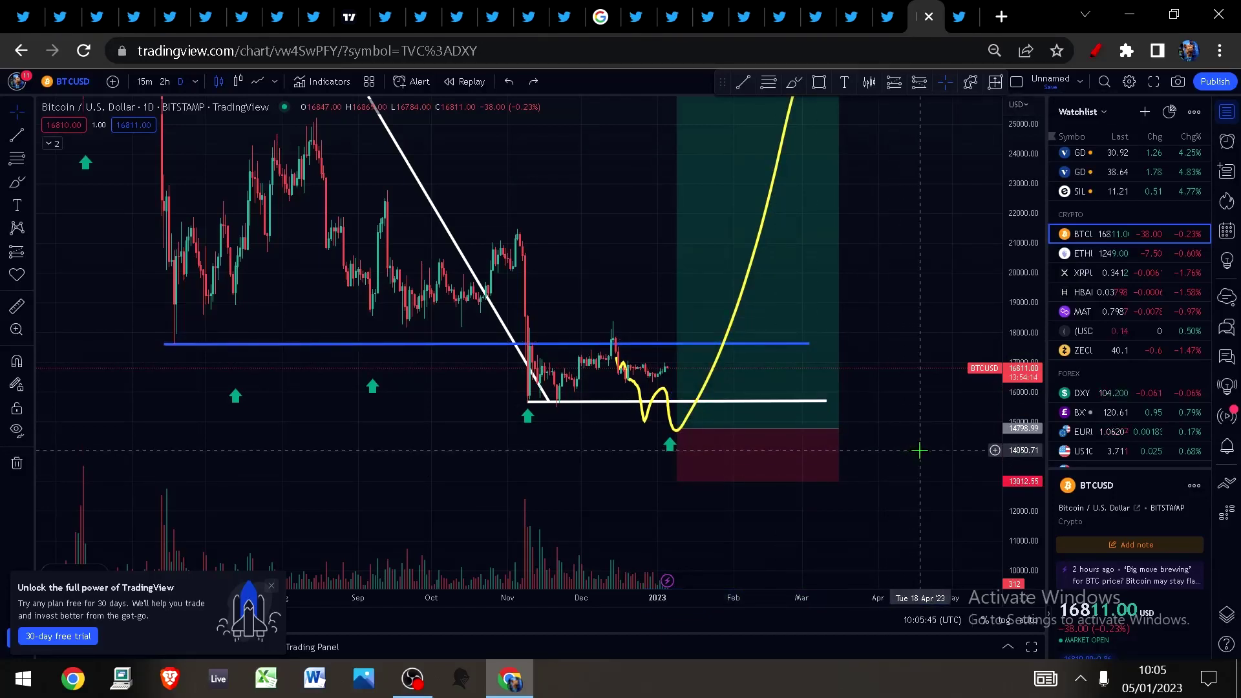
Switch the chart to gold and zoom out
{"action": "key", "text": "shift+space"}
{"action": "key", "text": "shift+space"}
{"action": "key", "text": "shift+space"}
{"action": "key", "text": "shift+space"}
{"action": "key", "text": "shift+space"}
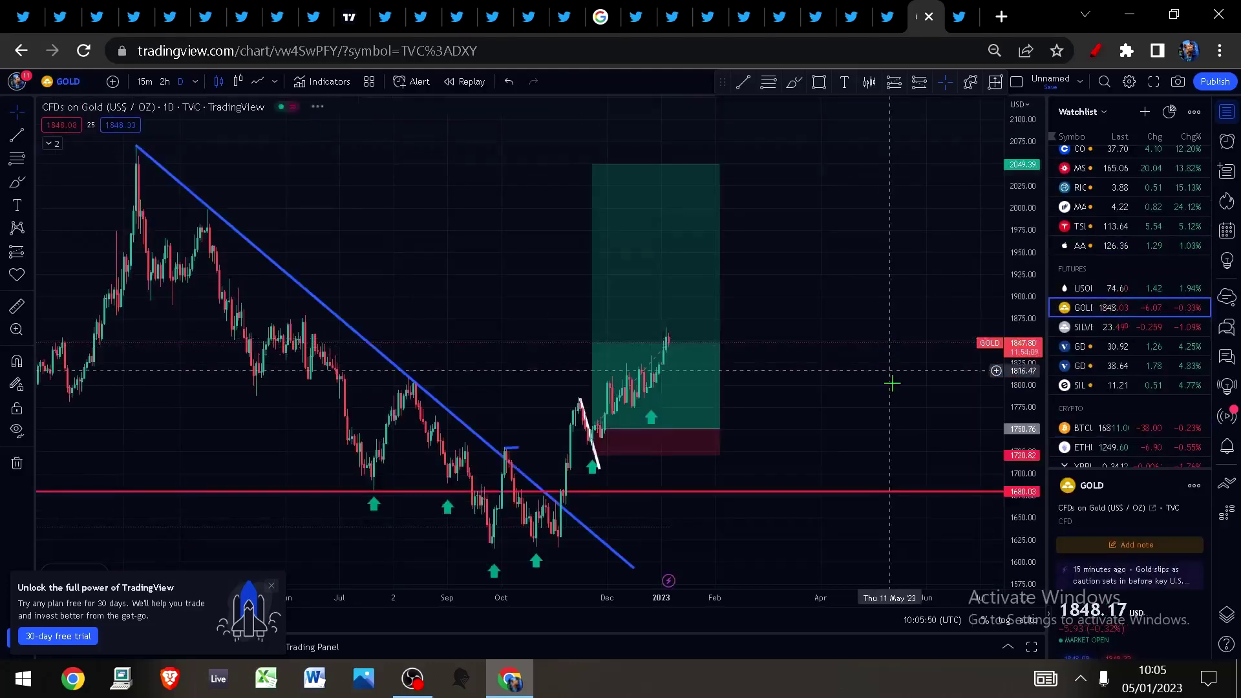
{"action": "scroll", "coordinate": [956, 382], "scroll_direction": "down", "scroll_amount": 4}
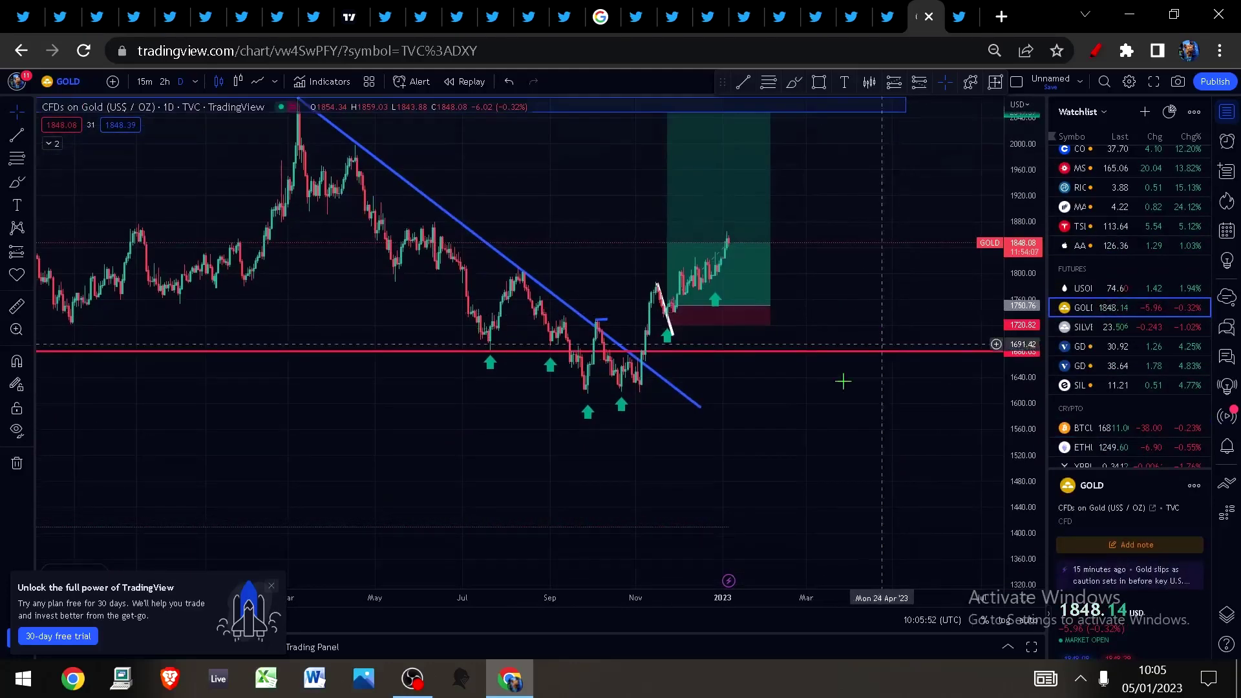
{"action": "scroll", "coordinate": [828, 402], "scroll_direction": "down", "scroll_amount": 2}
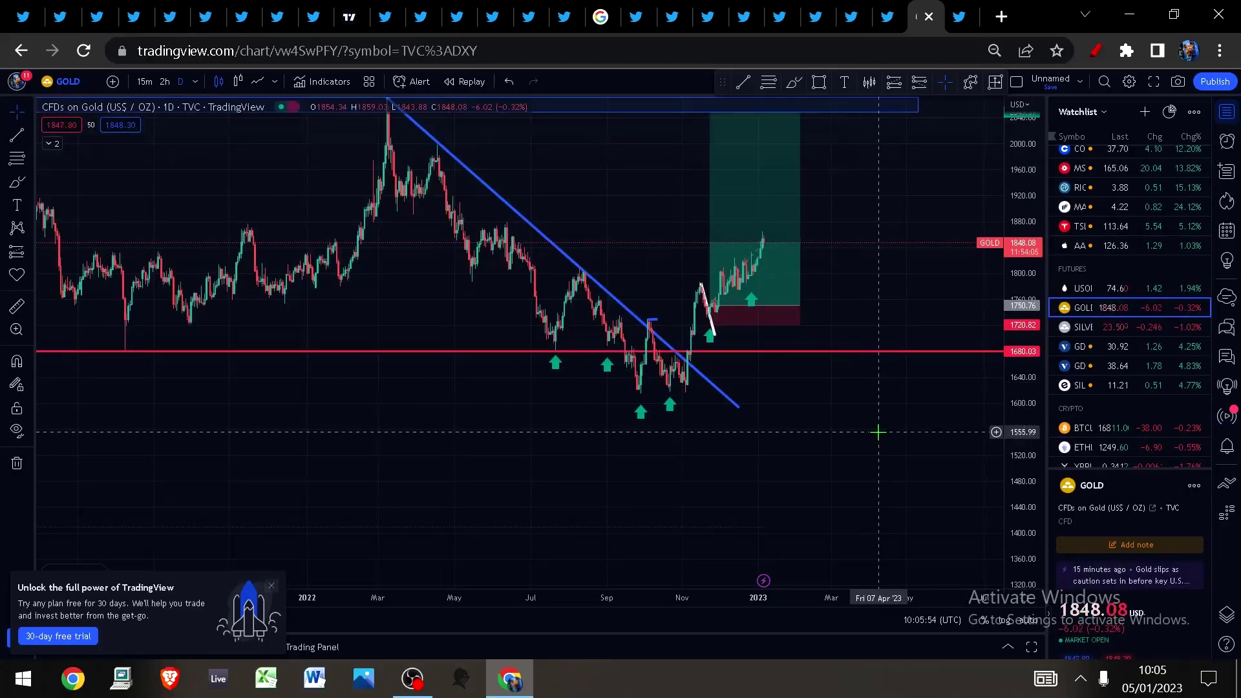
{"action": "scroll", "coordinate": [878, 432], "scroll_direction": "down", "scroll_amount": 1}
{"action": "scroll", "coordinate": [895, 443], "scroll_direction": "up", "scroll_amount": 2}
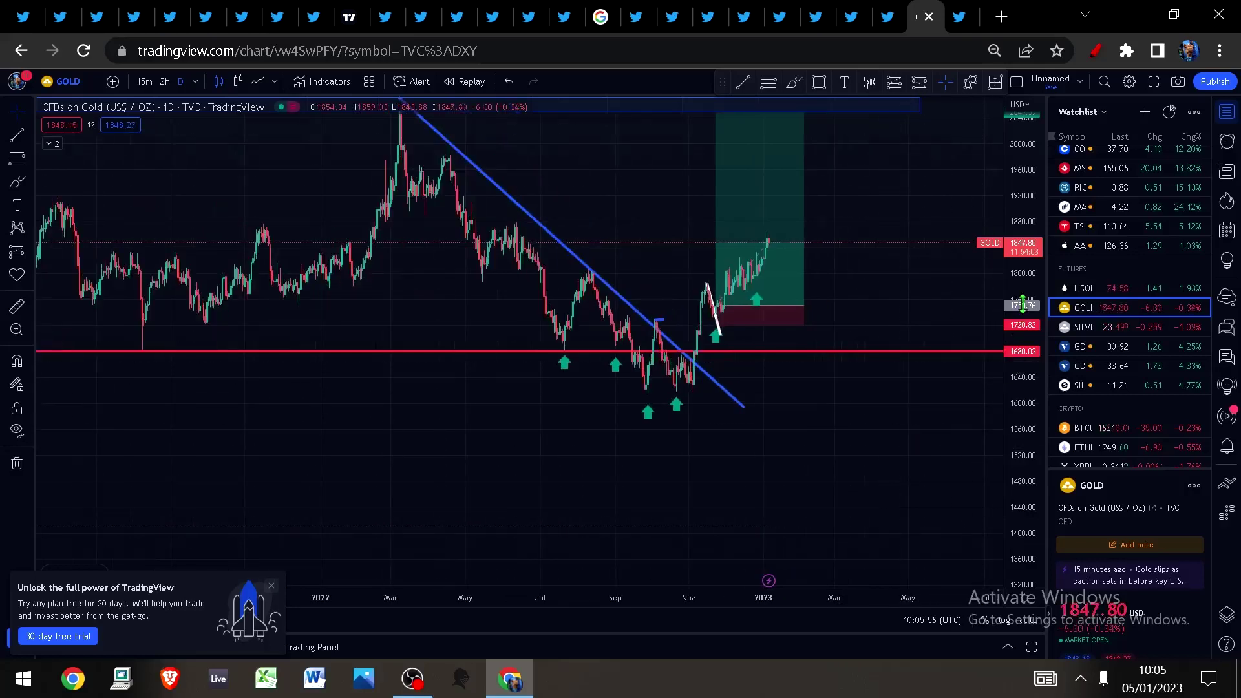
Compress the gold price scale and pan to frame the downtrend break and long setup
{"action": "left_click_drag", "start_coordinate": [1022, 294], "coordinate": [1020, 343]}
{"action": "scroll", "coordinate": [901, 443], "scroll_direction": "down", "scroll_amount": 2}
{"action": "left_click_drag", "start_coordinate": [866, 469], "coordinate": [694, 528]}
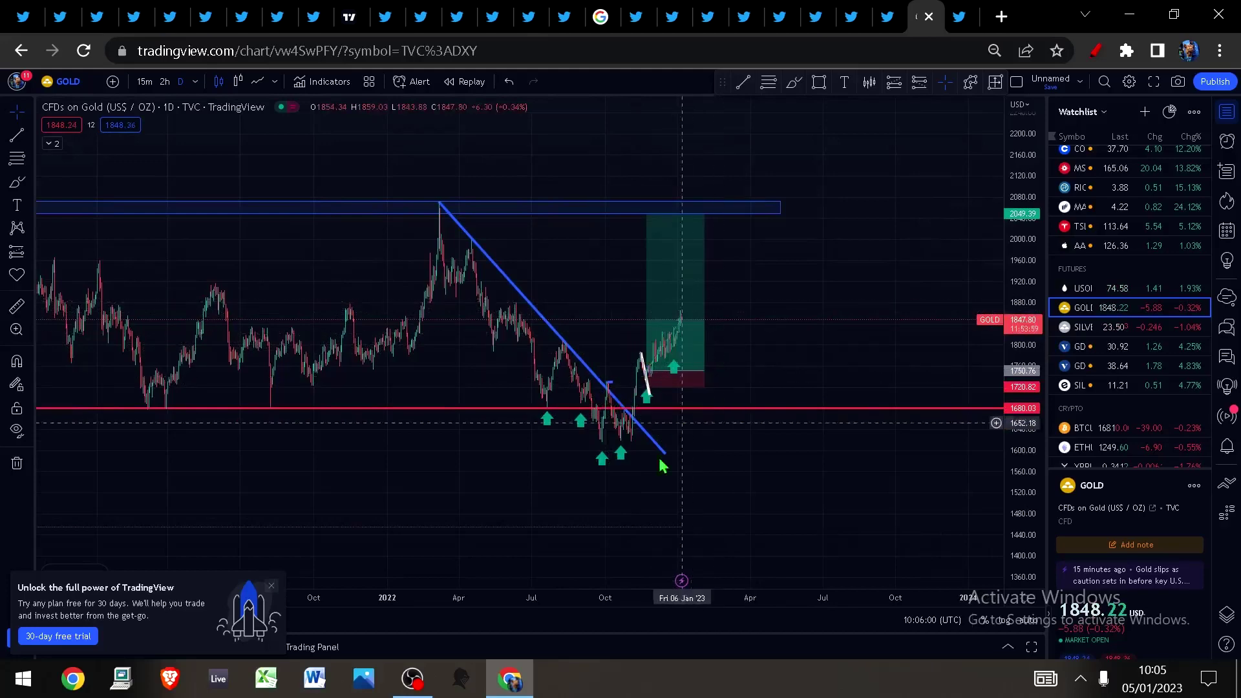
{"action": "scroll", "coordinate": [741, 359], "scroll_direction": "down", "scroll_amount": 2}
{"action": "scroll", "coordinate": [740, 359], "scroll_direction": "up", "scroll_amount": 4}
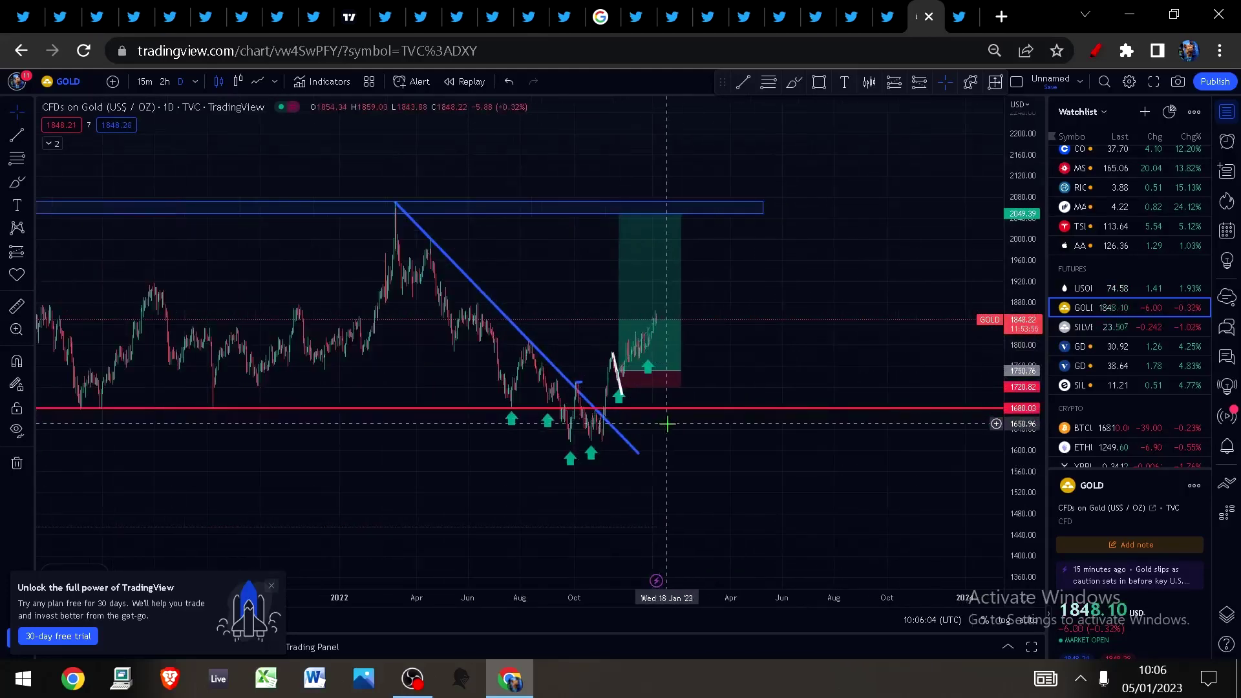
{"action": "left_click_drag", "start_coordinate": [701, 501], "coordinate": [840, 491]}
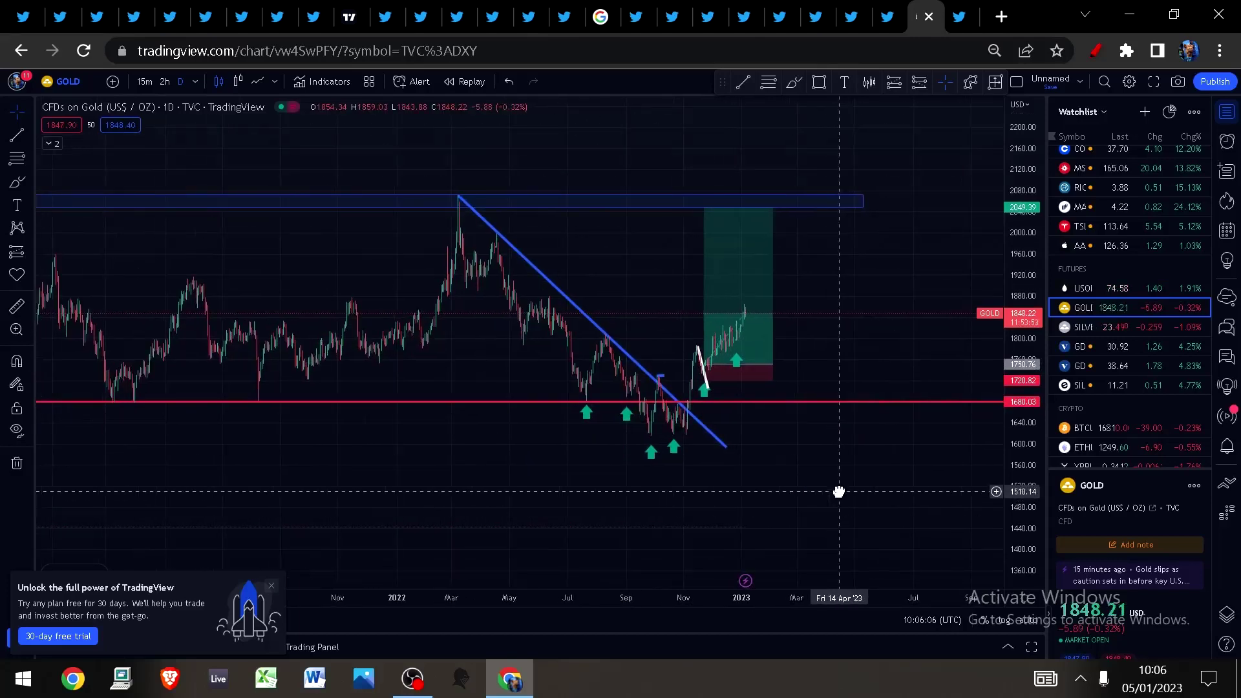
{"action": "mouse_move", "coordinate": [755, 346]}
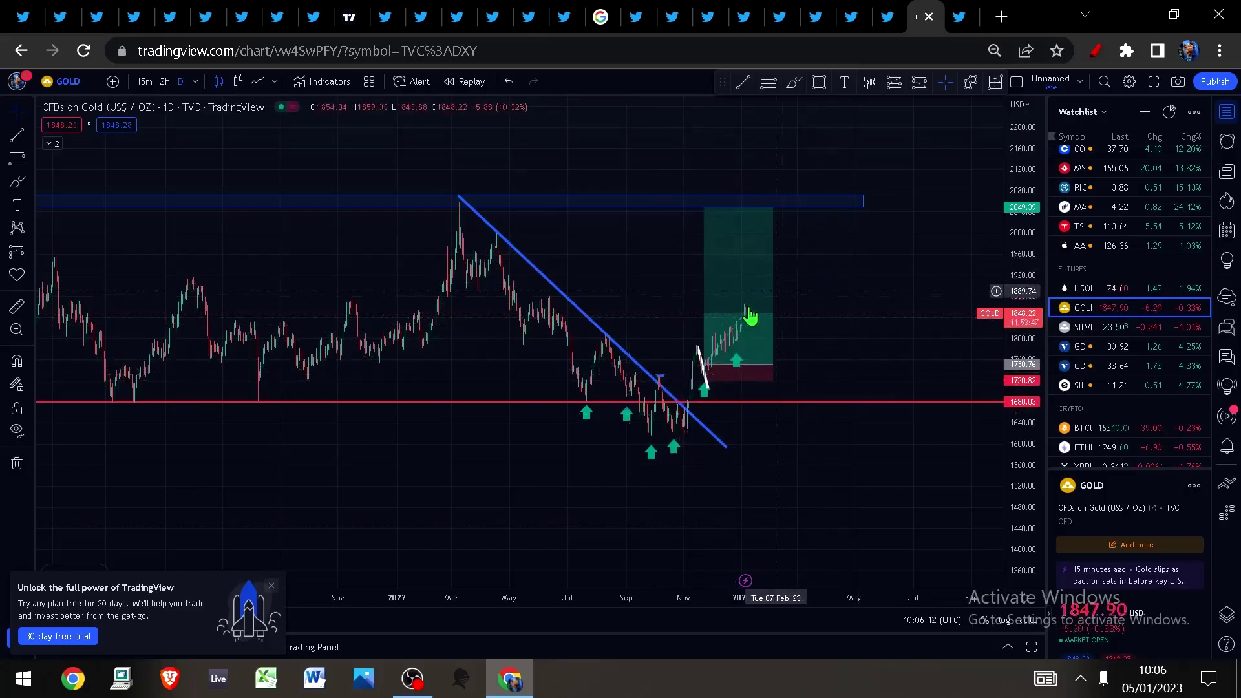
{"action": "mouse_move", "coordinate": [732, 320]}
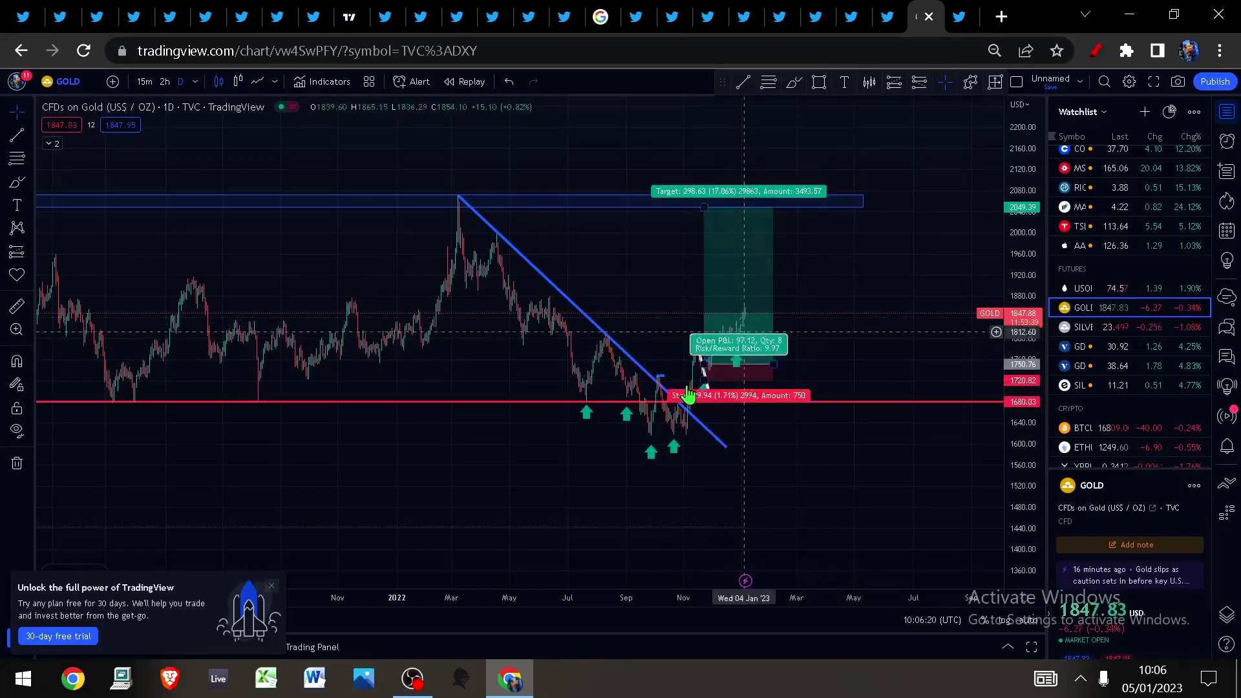
{"action": "left_click", "coordinate": [1156, 328]}
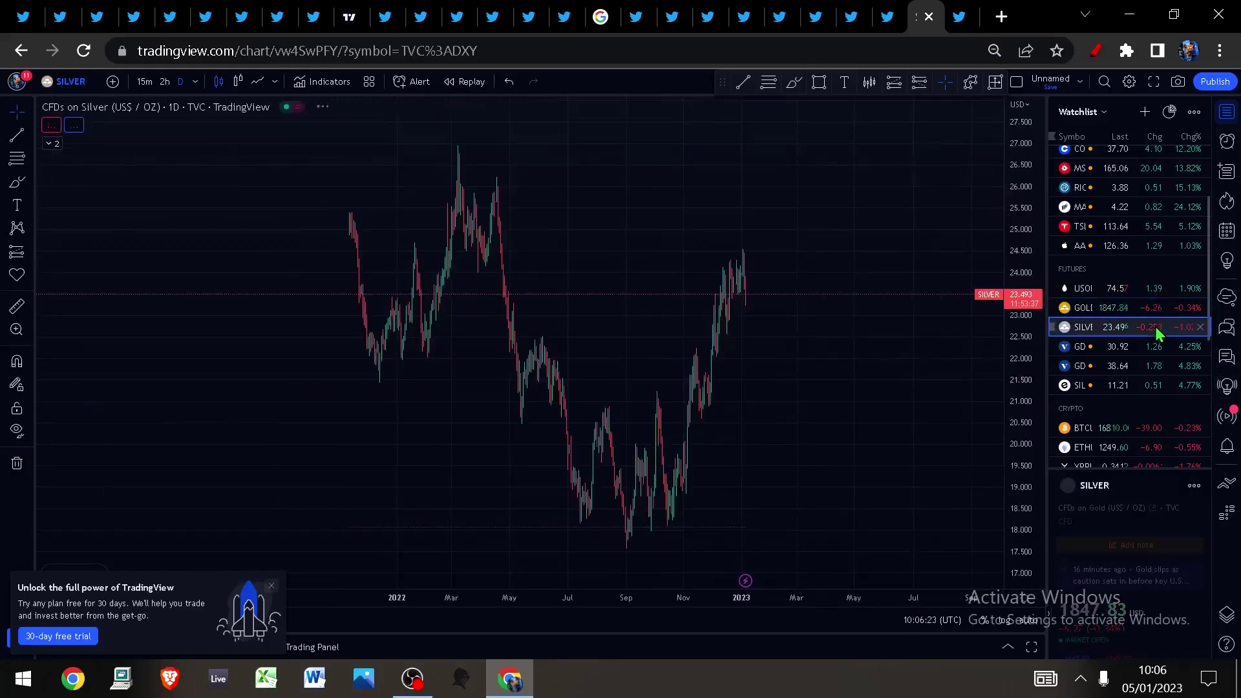
{"action": "scroll", "coordinate": [931, 382], "scroll_direction": "up", "scroll_amount": 5}
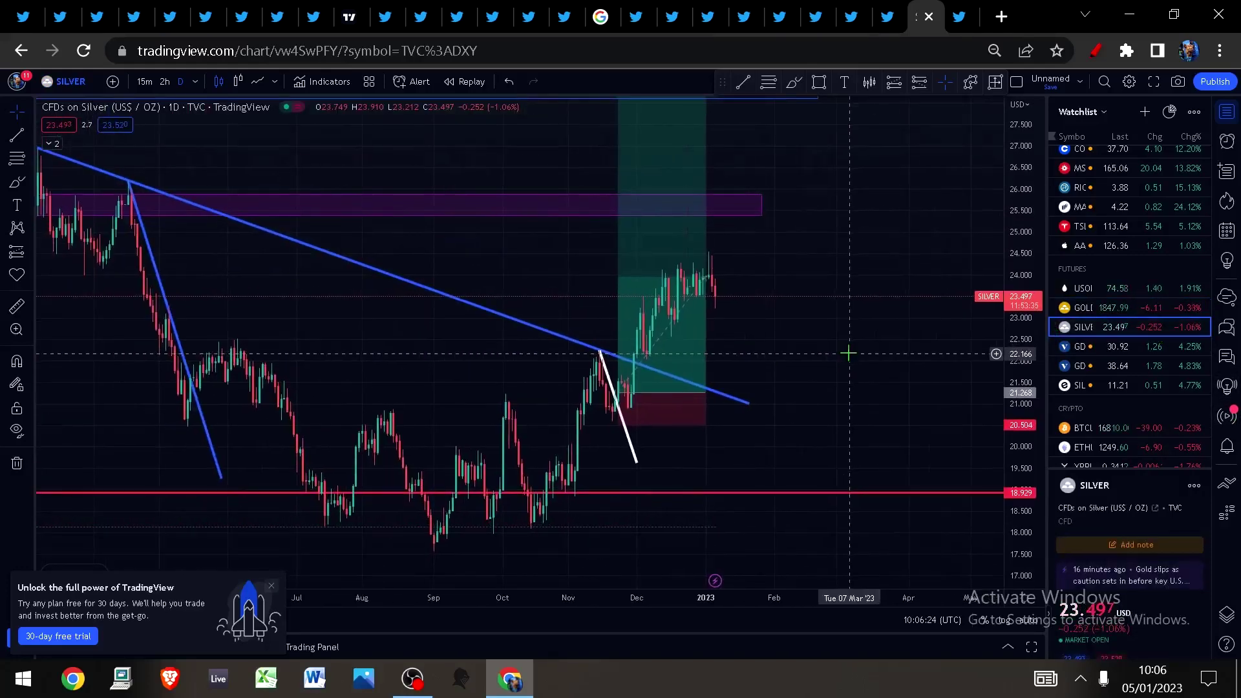
{"action": "scroll", "coordinate": [795, 342], "scroll_direction": "down", "scroll_amount": 2}
{"action": "scroll", "coordinate": [905, 355], "scroll_direction": "up", "scroll_amount": 2}
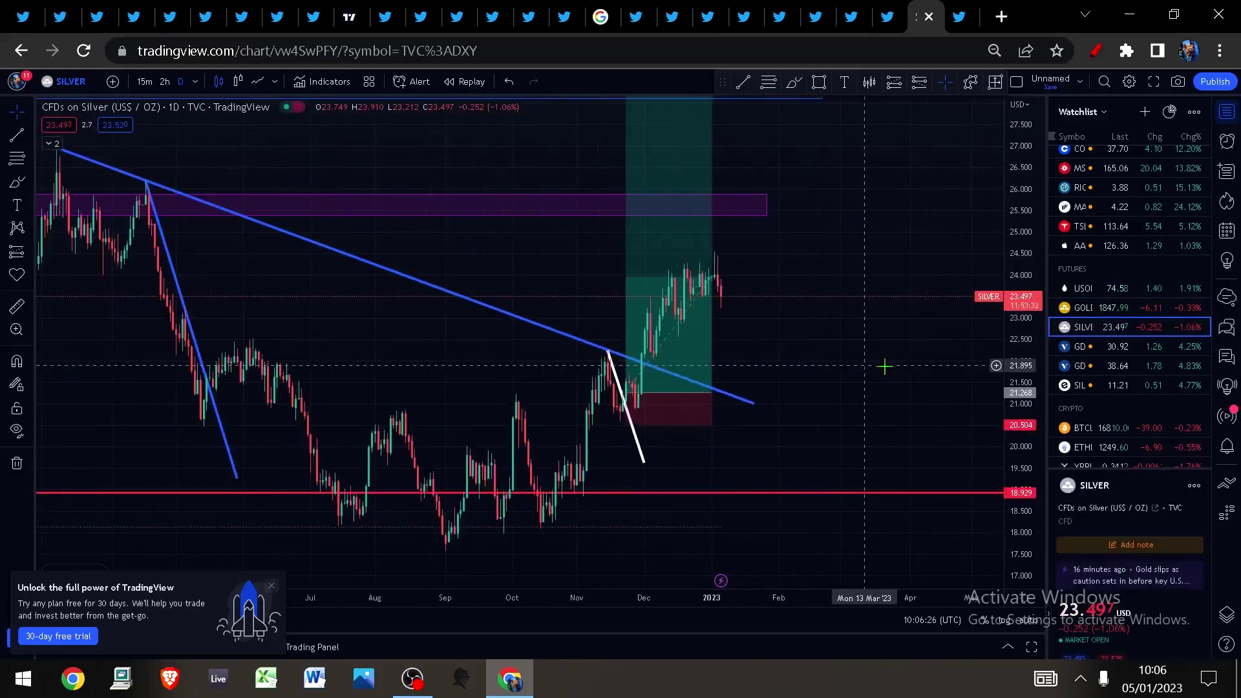
{"action": "scroll", "coordinate": [798, 330], "scroll_direction": "down", "scroll_amount": 3}
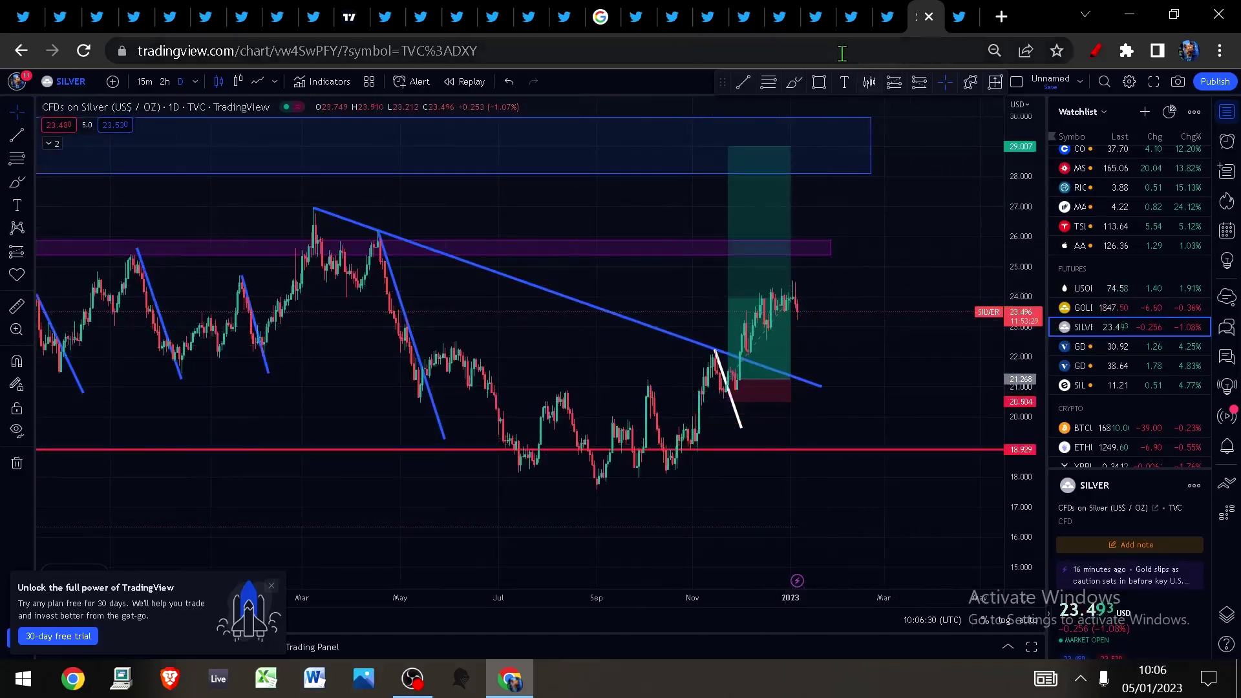
{"action": "left_click", "coordinate": [743, 81]}
{"action": "left_click", "coordinate": [675, 471]}
{"action": "left_click", "coordinate": [835, 268]}
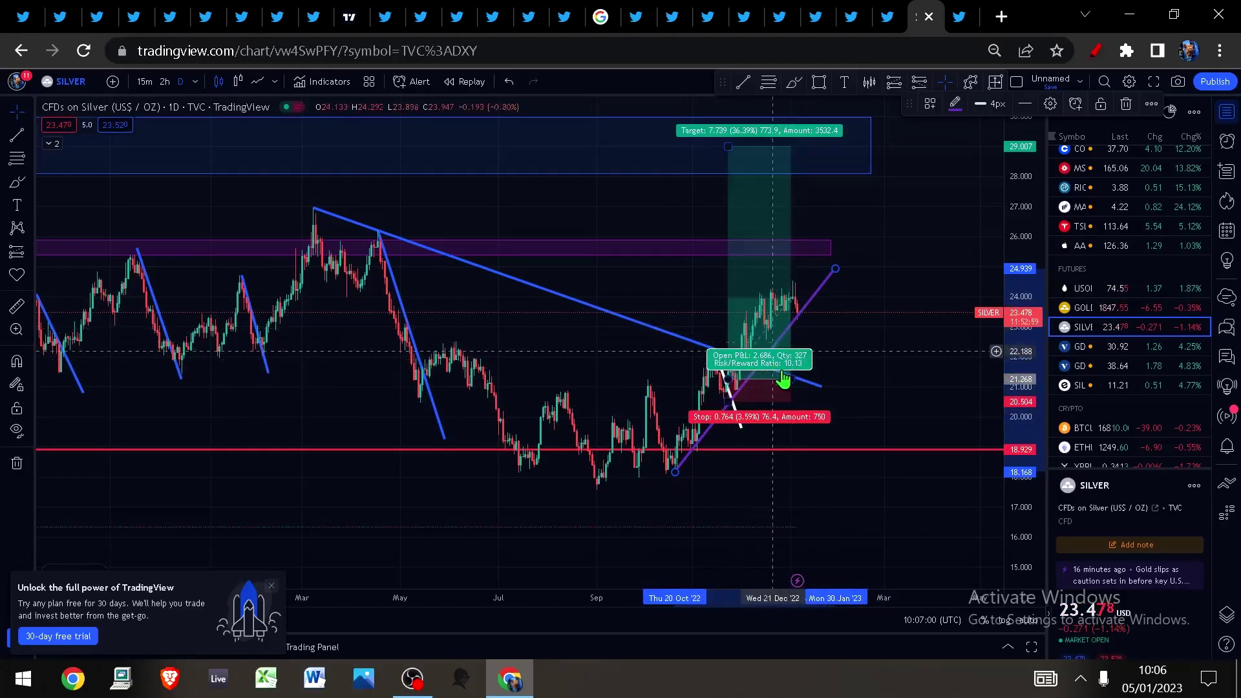
{"action": "scroll", "coordinate": [788, 378], "scroll_direction": "down", "scroll_amount": 2}
{"action": "scroll", "coordinate": [788, 377], "scroll_direction": "down", "scroll_amount": 4}
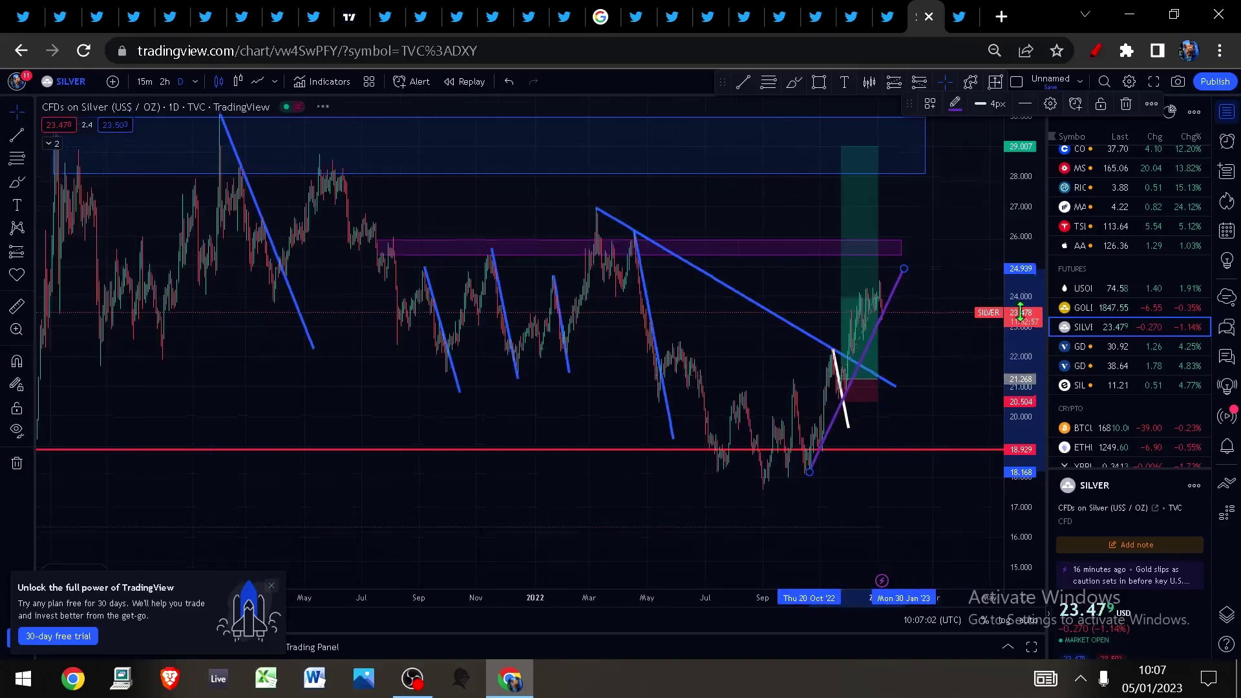
{"action": "left_click_drag", "start_coordinate": [881, 429], "coordinate": [558, 439]}
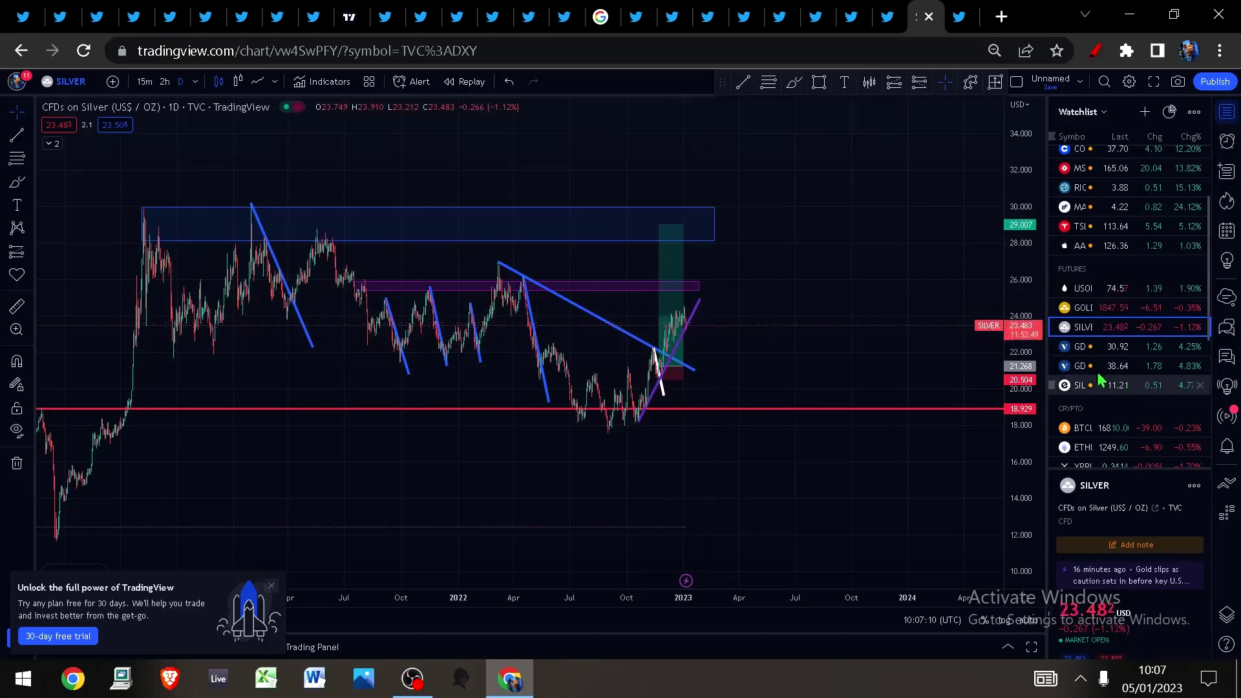
{"action": "scroll", "coordinate": [841, 369], "scroll_direction": "down", "scroll_amount": 2}
{"action": "scroll", "coordinate": [937, 362], "scroll_direction": "up", "scroll_amount": 3}
{"action": "left_click_drag", "start_coordinate": [1016, 349], "coordinate": [1016, 323]}
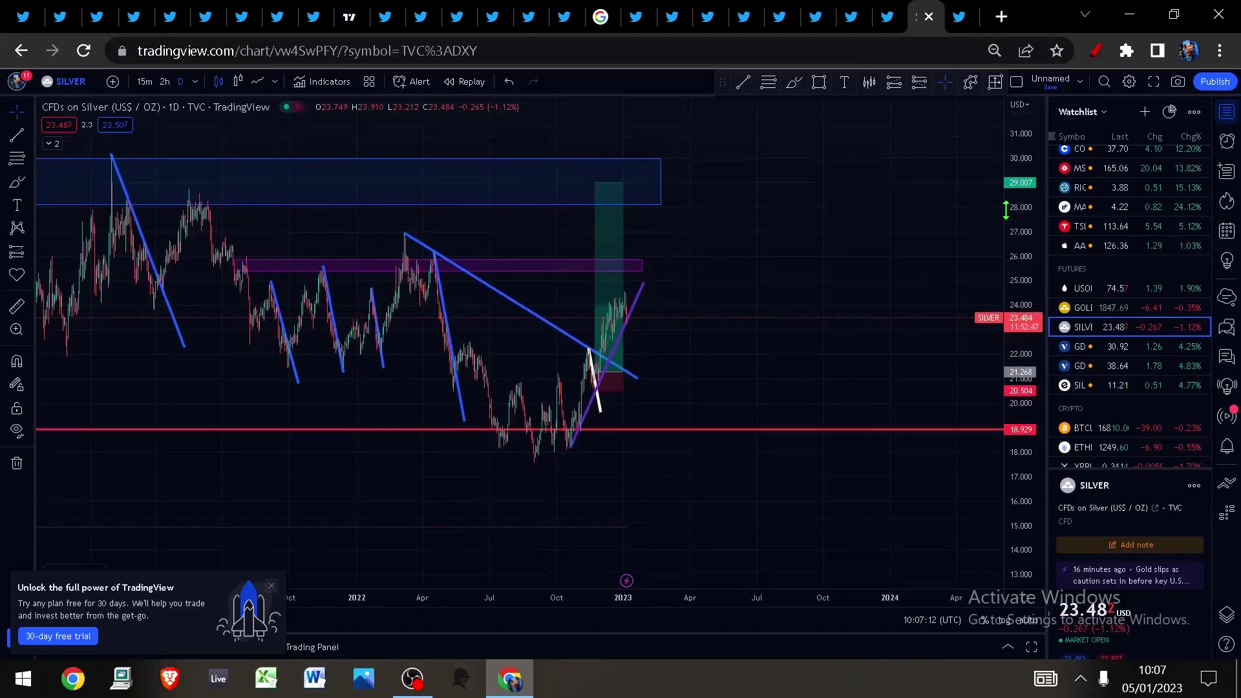
{"action": "scroll", "coordinate": [723, 371], "scroll_direction": "up", "scroll_amount": 2}
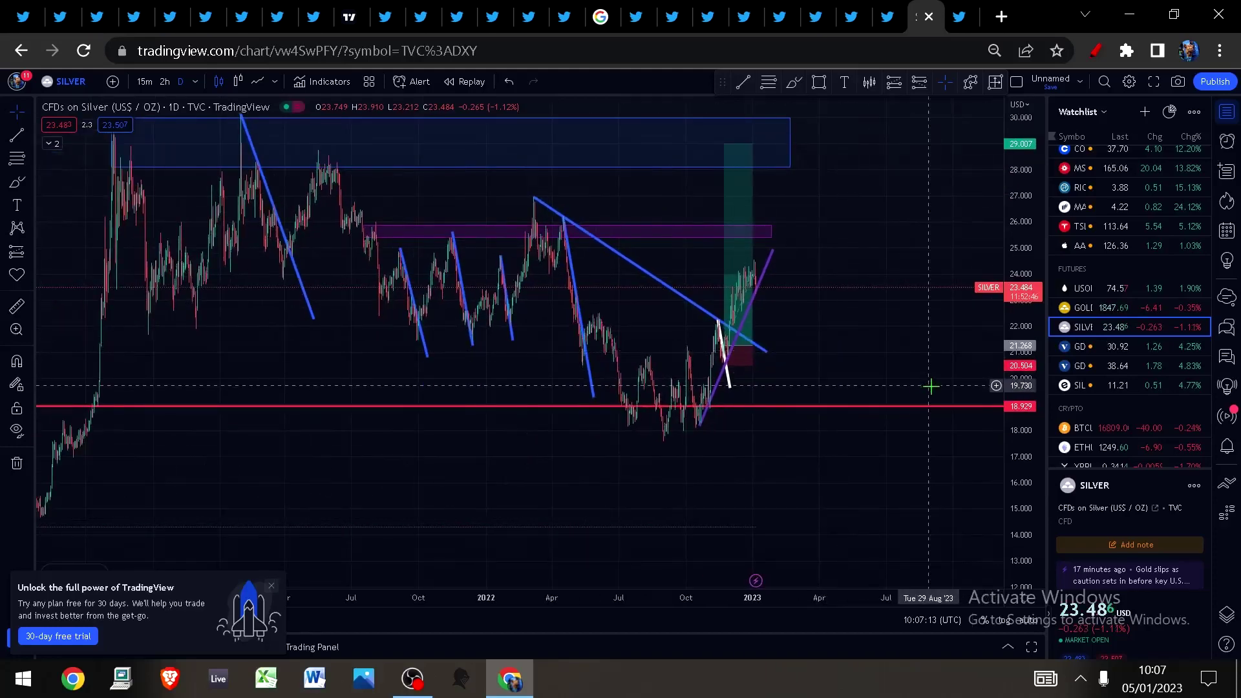
Show the GDX gold miners chart and slide its price history to the right
{"action": "left_click", "coordinate": [1131, 347]}
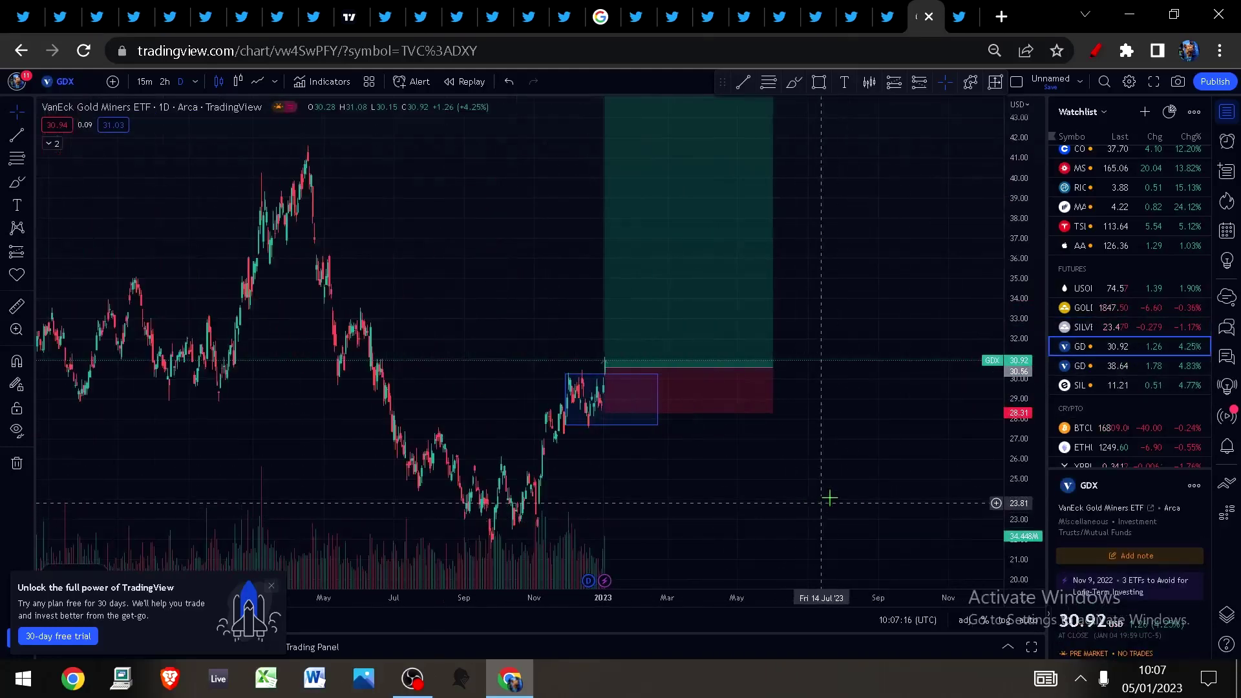
{"action": "scroll", "coordinate": [859, 491], "scroll_direction": "down", "scroll_amount": 3}
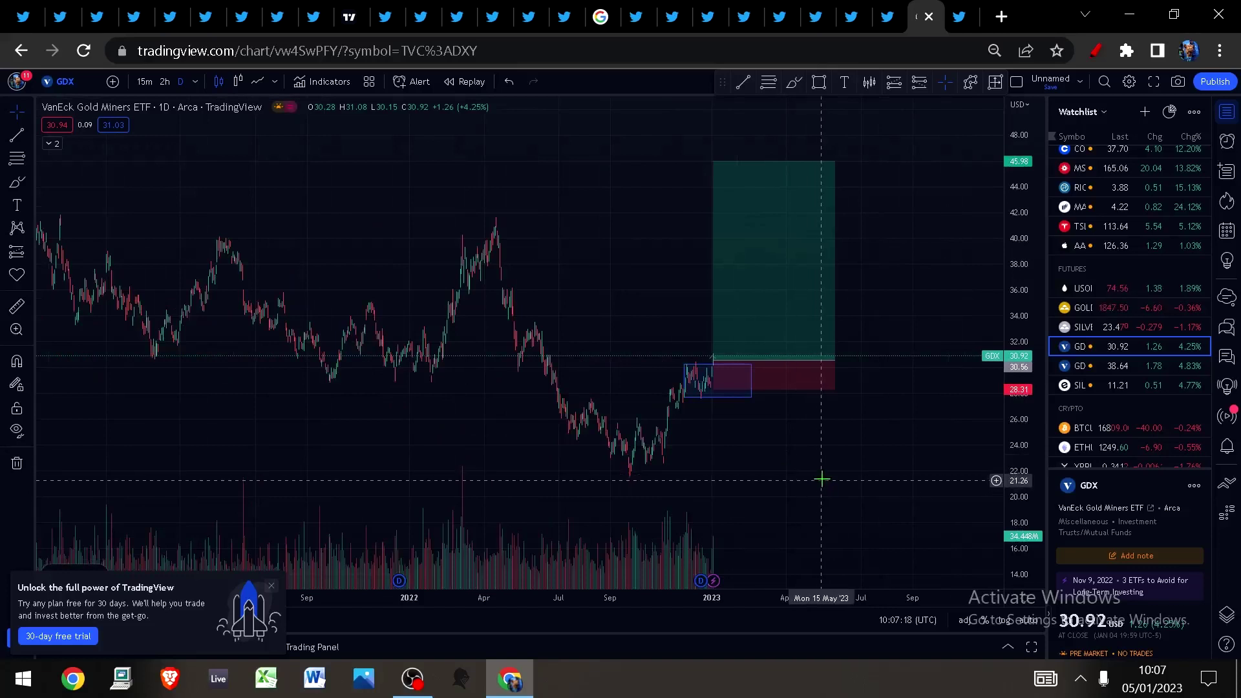
{"action": "scroll", "coordinate": [821, 479], "scroll_direction": "up", "scroll_amount": 2}
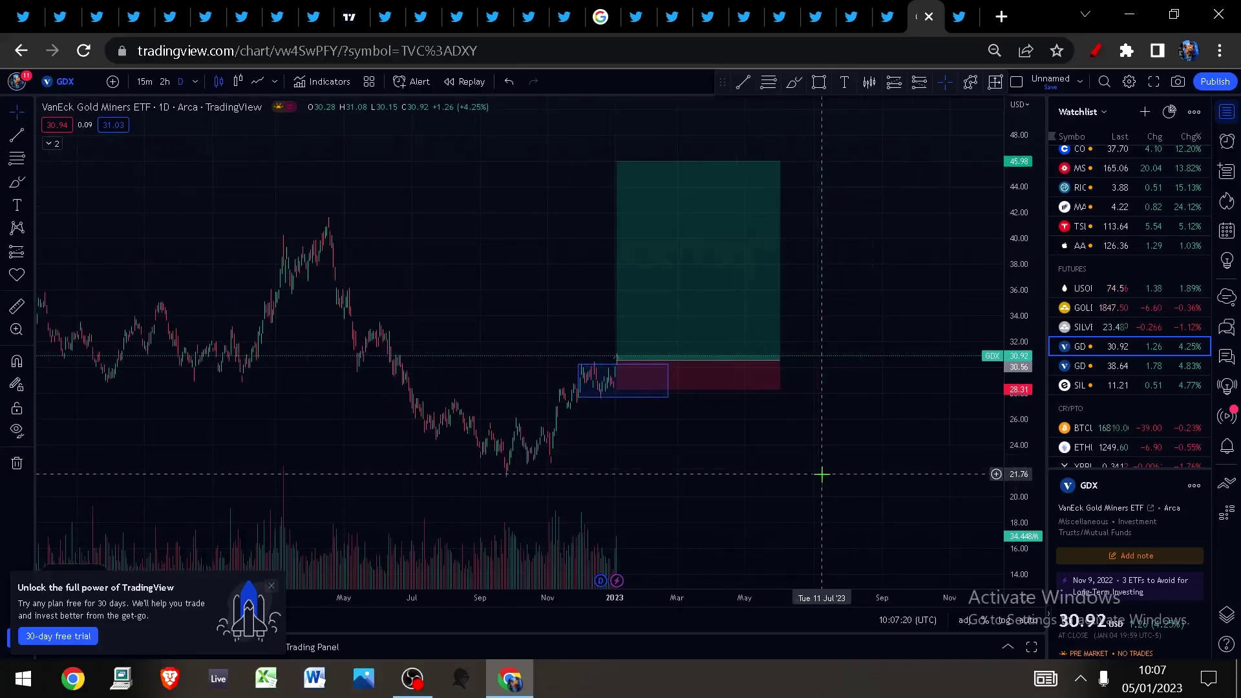
{"action": "scroll", "coordinate": [821, 474], "scroll_direction": "up", "scroll_amount": 1}
{"action": "left_click_drag", "start_coordinate": [546, 465], "coordinate": [779, 466]}
Check the GDXJ junior miners chart, then return to GDX and scroll the watchlist up
{"action": "left_click", "coordinate": [1122, 365]}
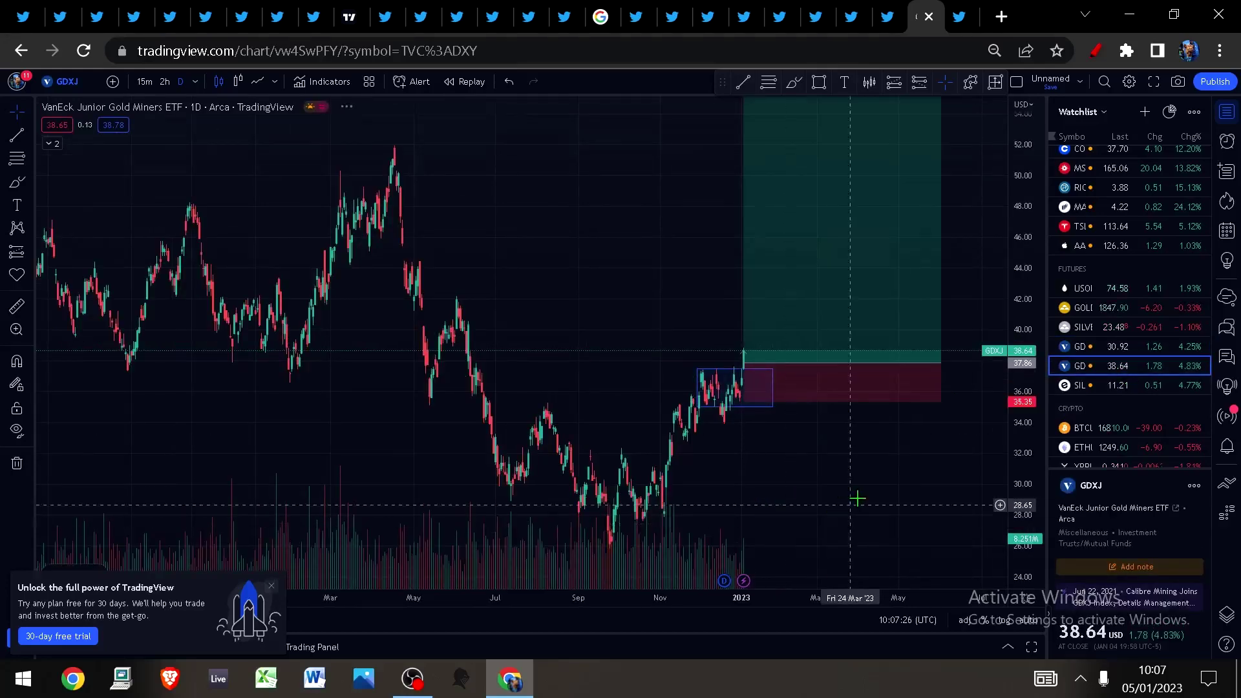
{"action": "scroll", "coordinate": [858, 495], "scroll_direction": "down", "scroll_amount": 3}
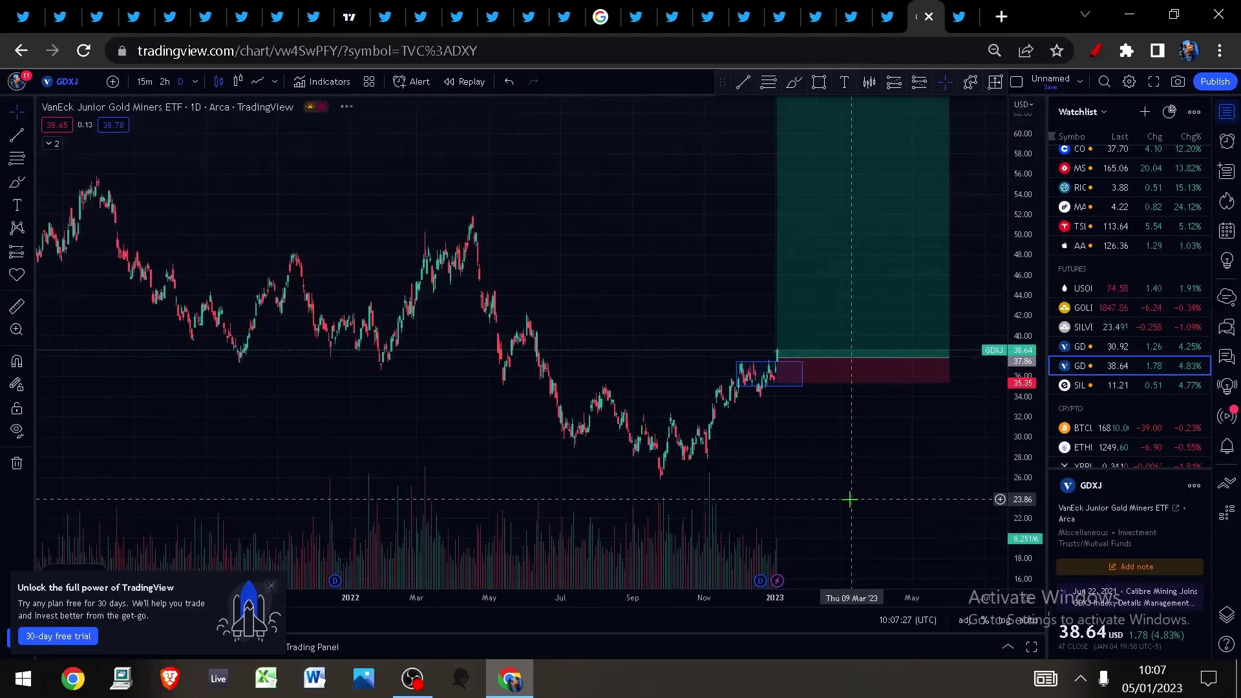
{"action": "scroll", "coordinate": [840, 491], "scroll_direction": "up", "scroll_amount": 1}
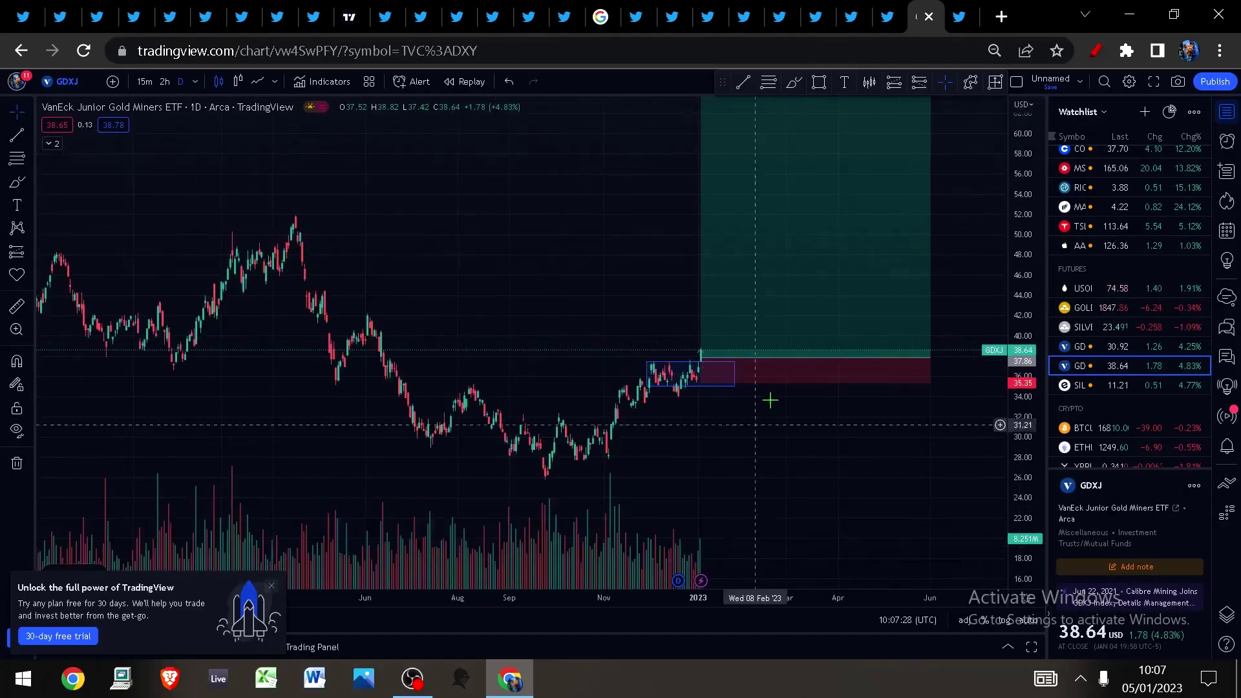
{"action": "left_click", "coordinate": [1107, 347]}
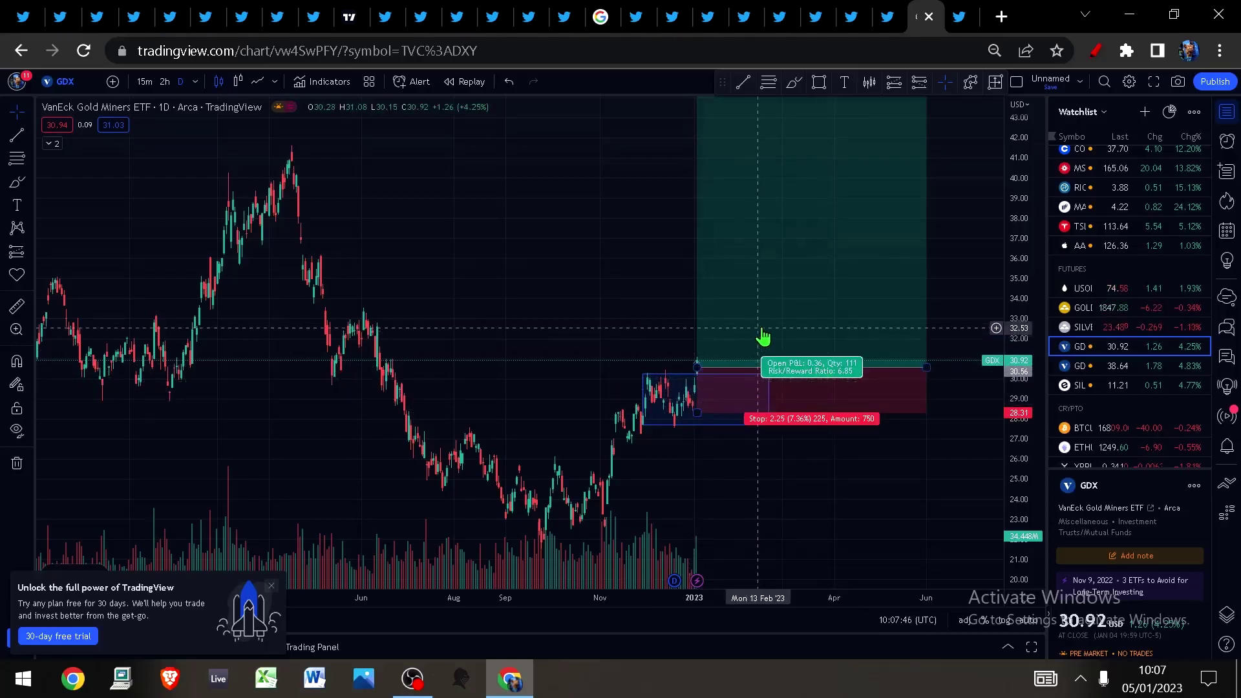
{"action": "scroll", "coordinate": [1118, 349], "scroll_direction": "up", "scroll_amount": 2}
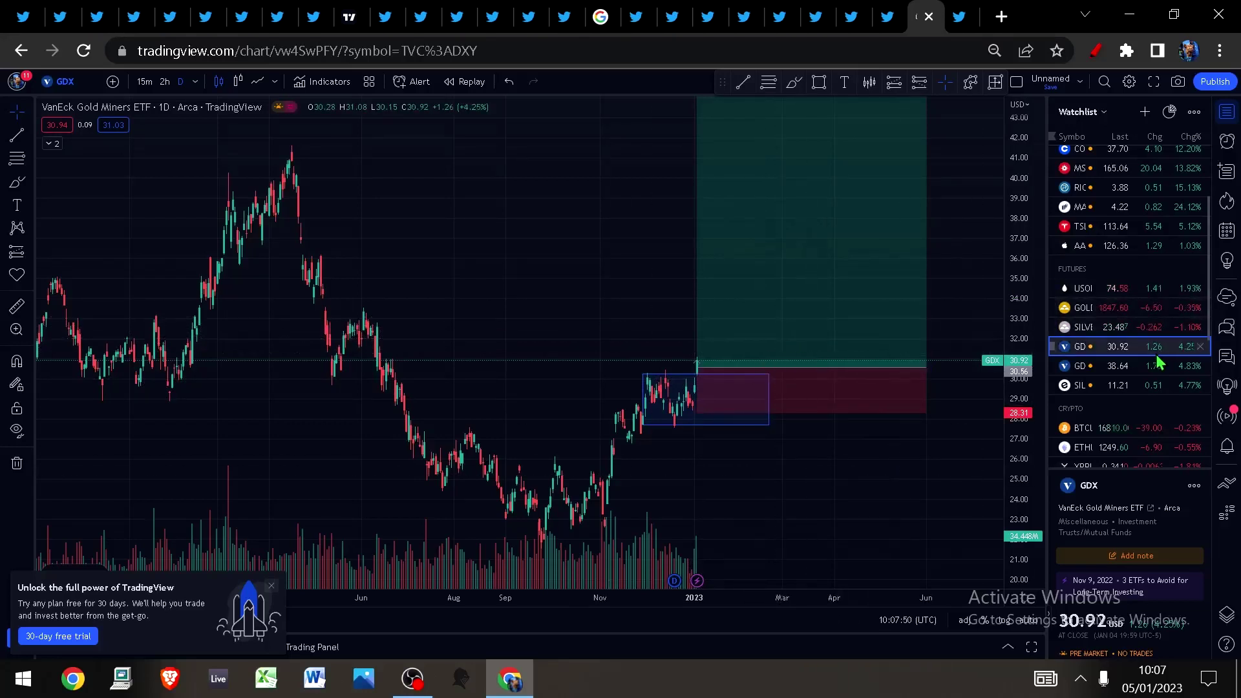
{"action": "scroll", "coordinate": [1106, 346], "scroll_direction": "up", "scroll_amount": 1}
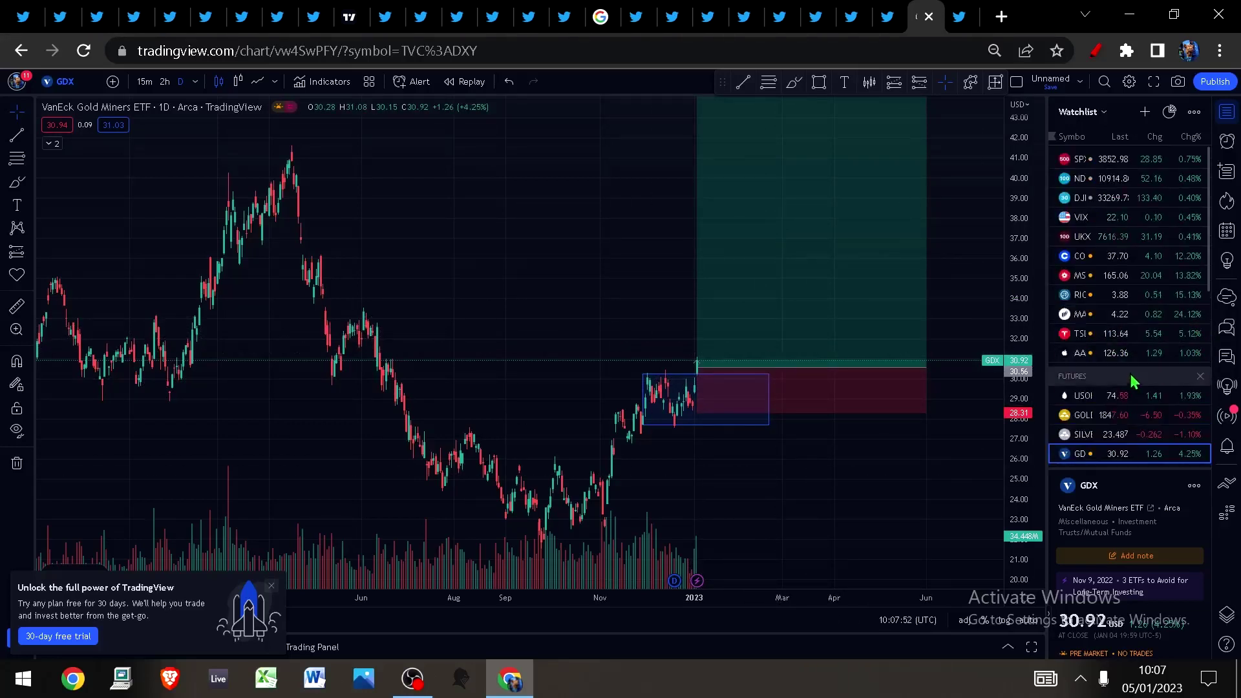
Open the RIOT Blockchain chart, zoom out and shift it to review the longer-term position
{"action": "left_click", "coordinate": [1099, 294]}
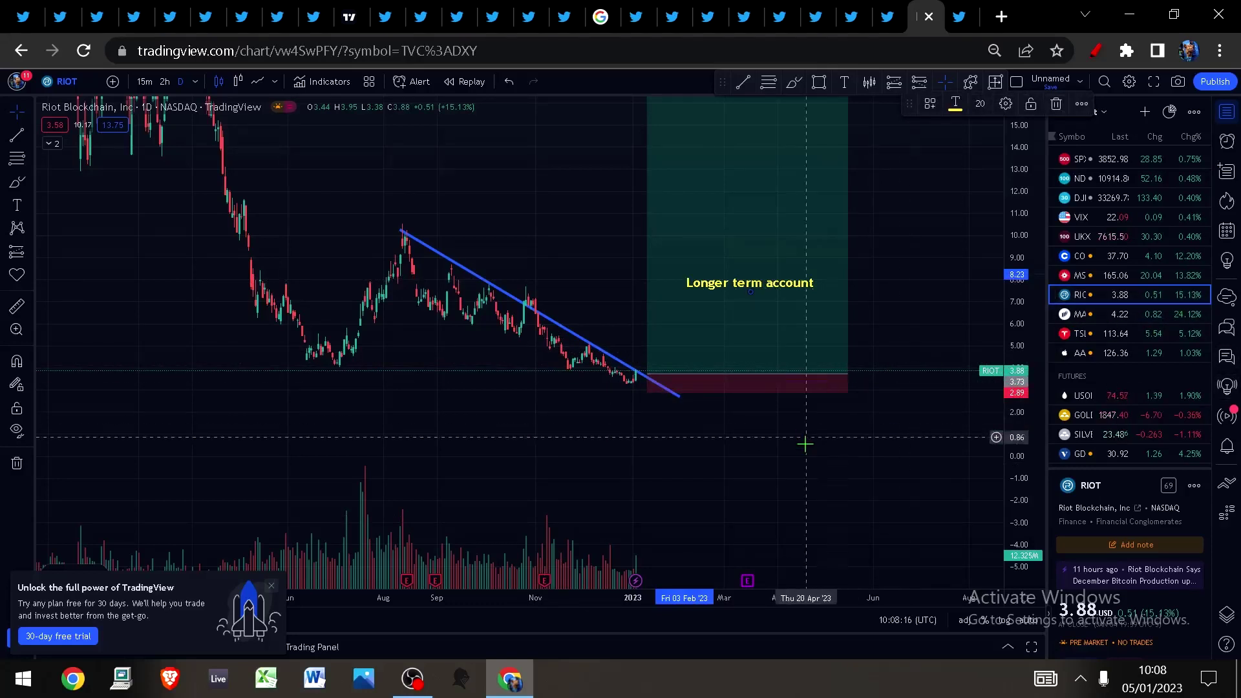
{"action": "scroll", "coordinate": [662, 460], "scroll_direction": "down", "scroll_amount": 1}
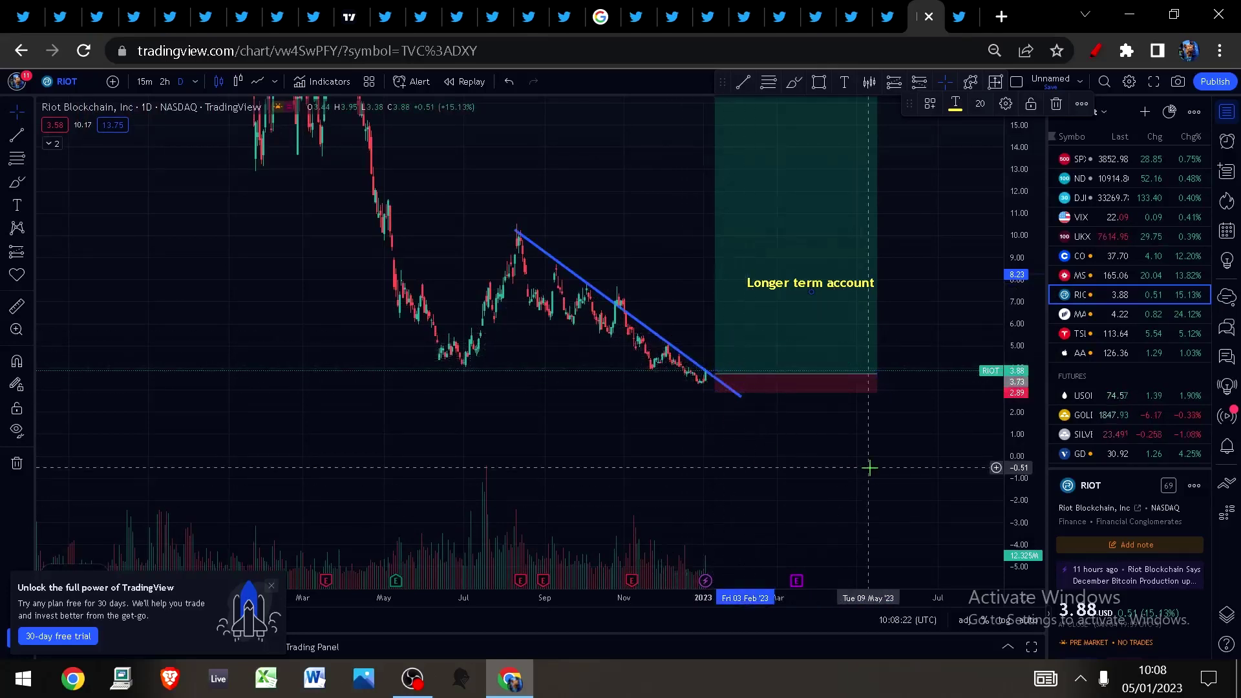
{"action": "left_click_drag", "start_coordinate": [869, 467], "coordinate": [768, 521]}
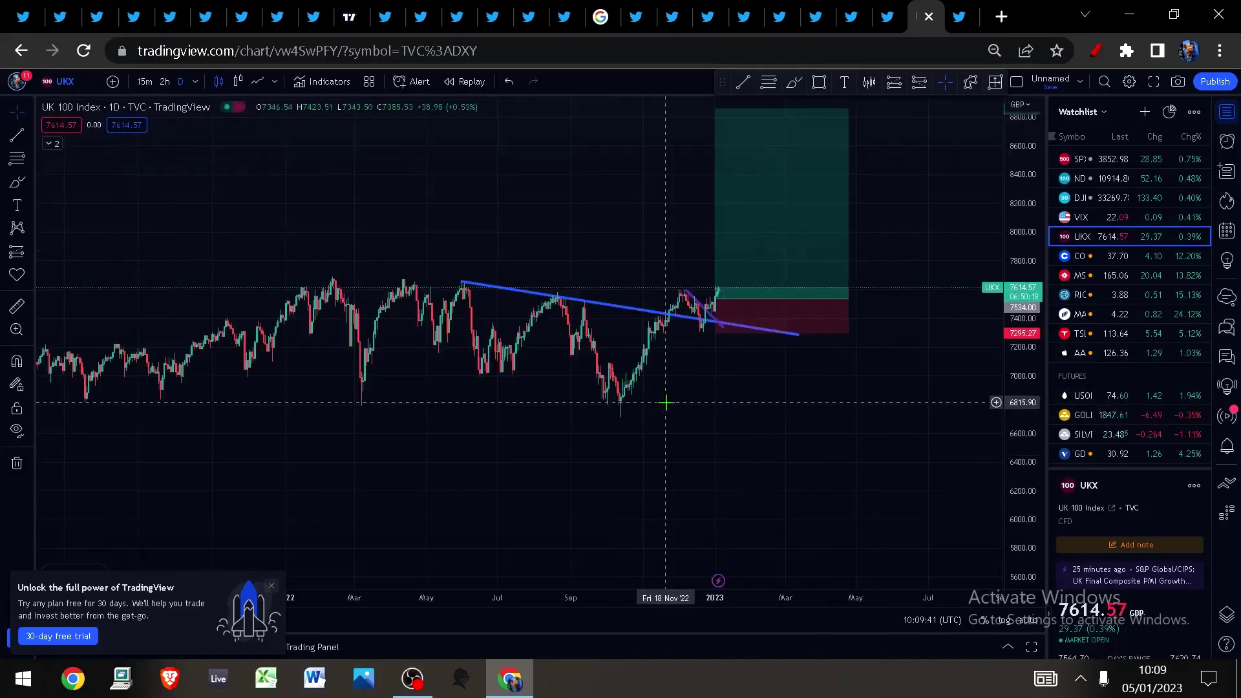
Measure the UK 100's move above the trendline, shift the chart left, then switch to VIX
{"action": "scroll", "coordinate": [720, 308], "scroll_direction": "up", "scroll_amount": 2}
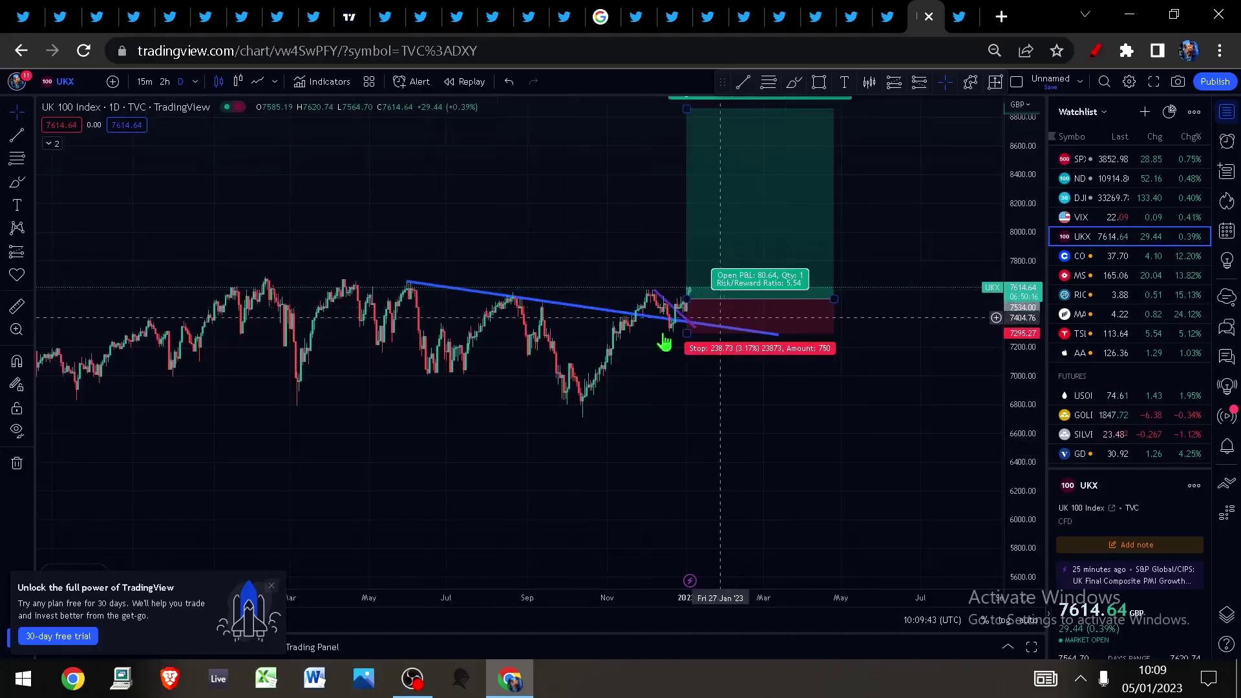
{"action": "left_click", "coordinate": [620, 289], "text": "shift"}
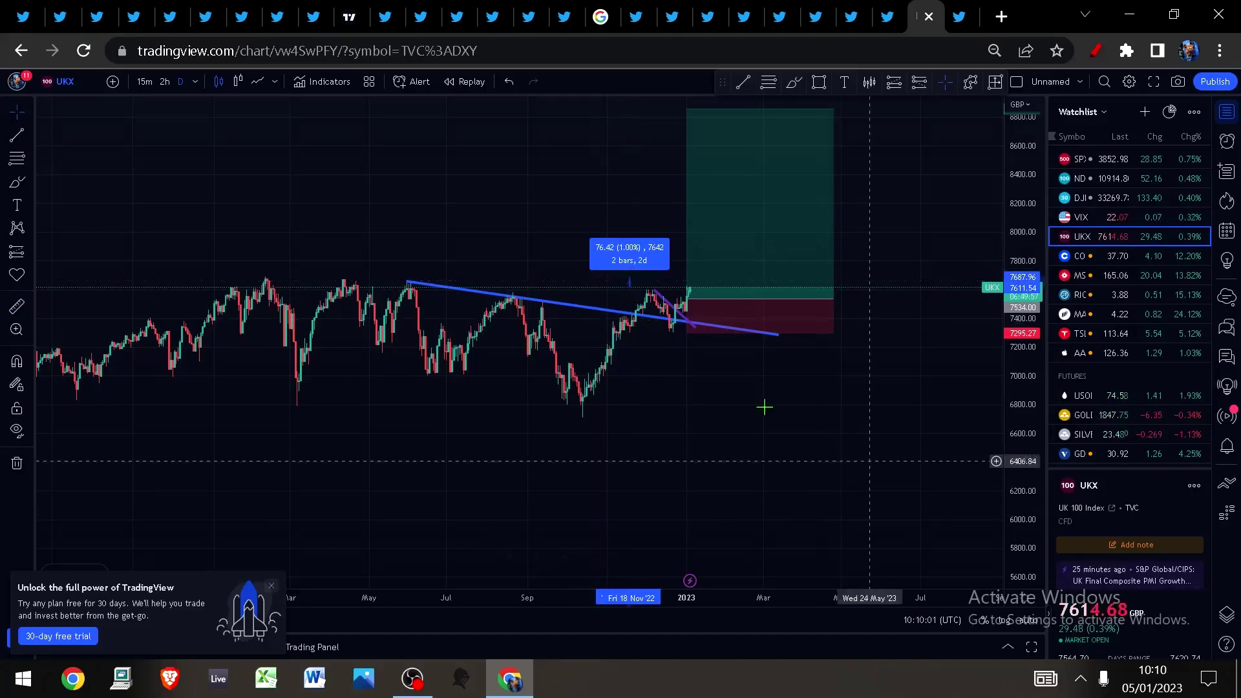
{"action": "scroll", "coordinate": [672, 362], "scroll_direction": "down", "scroll_amount": 3}
{"action": "left_click", "coordinate": [826, 467]}
{"action": "left_click_drag", "start_coordinate": [827, 470], "coordinate": [660, 482]}
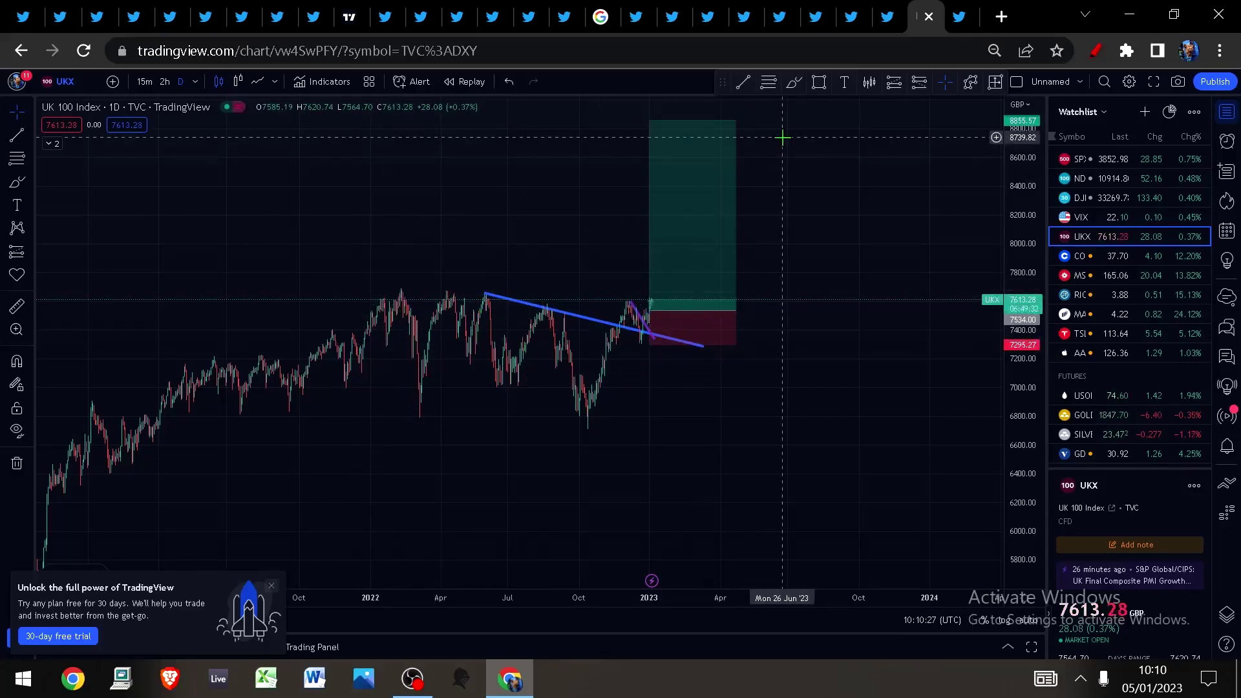
{"action": "key", "text": "Up"}
Zoom the VIX chart, then step to the Dow Jones chart and zoom it
{"action": "scroll", "coordinate": [770, 508], "scroll_direction": "down", "scroll_amount": 3}
{"action": "scroll", "coordinate": [826, 457], "scroll_direction": "up", "scroll_amount": 4}
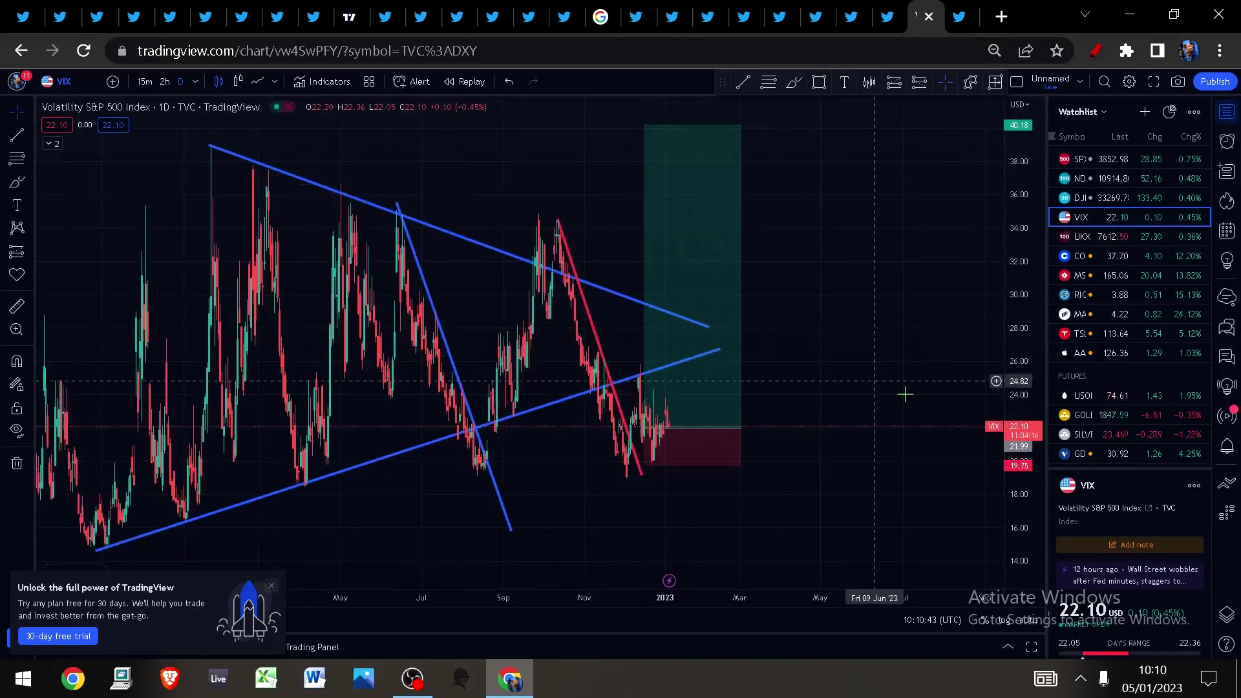
{"action": "key", "text": "Up"}
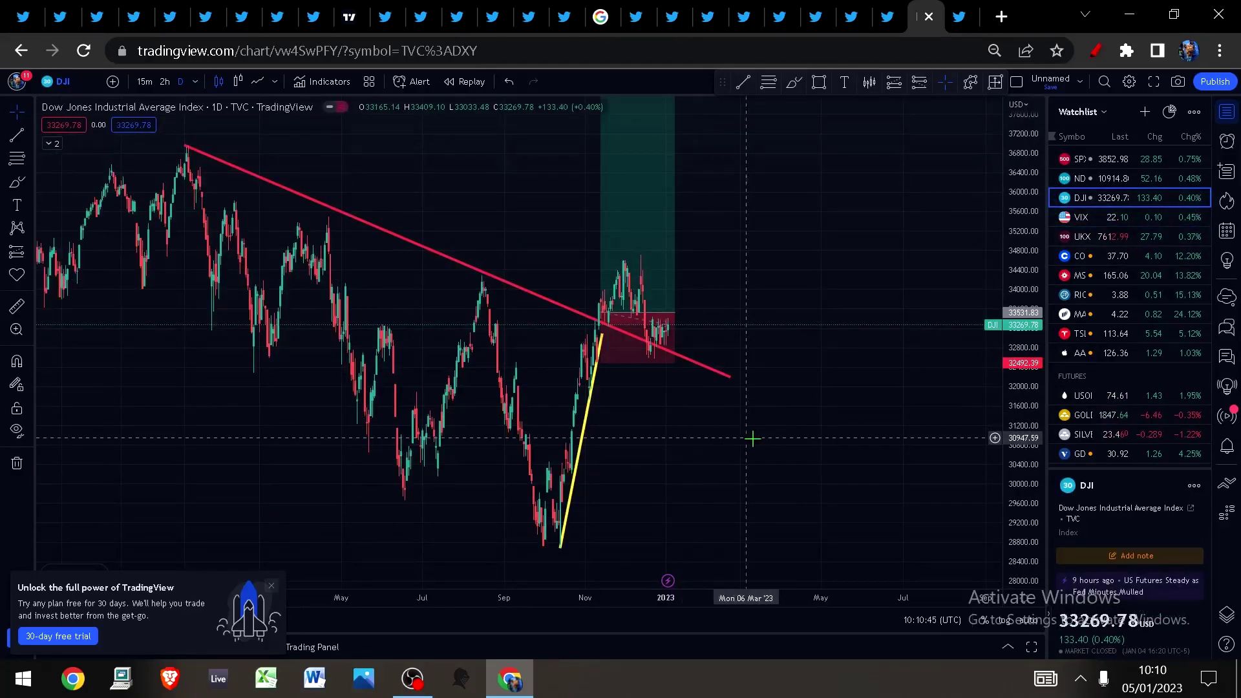
{"action": "scroll", "coordinate": [753, 439], "scroll_direction": "down", "scroll_amount": 5}
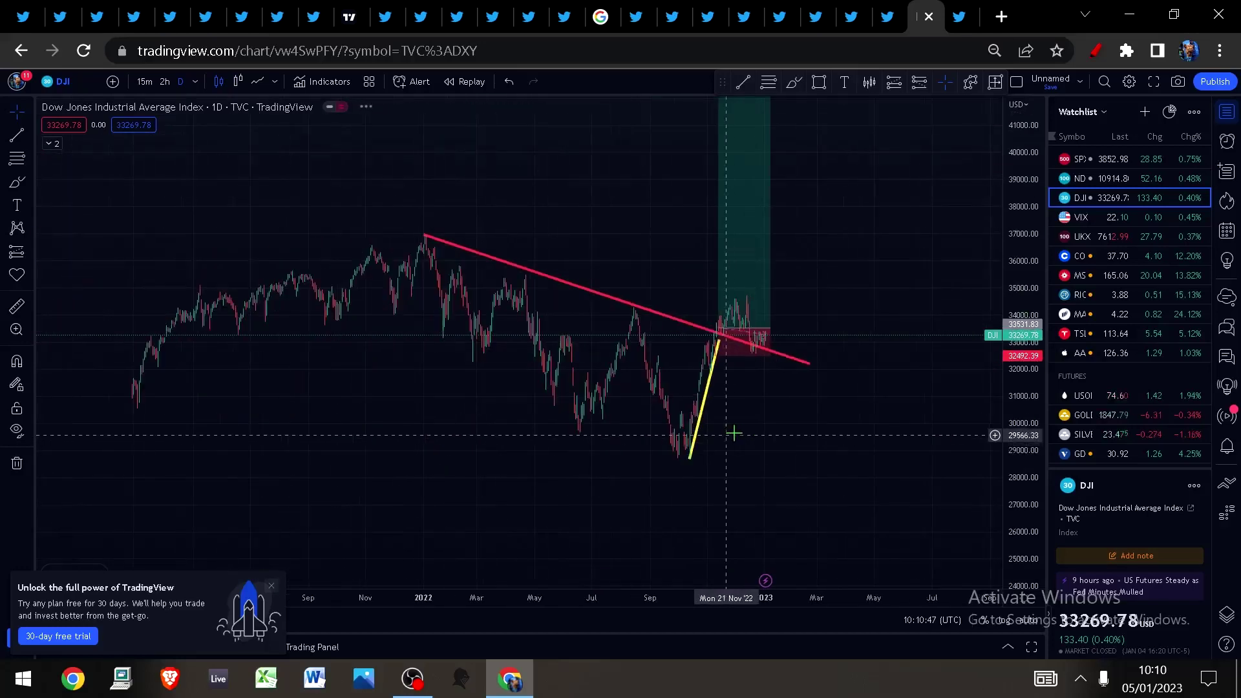
{"action": "scroll", "coordinate": [736, 433], "scroll_direction": "up", "scroll_amount": 2}
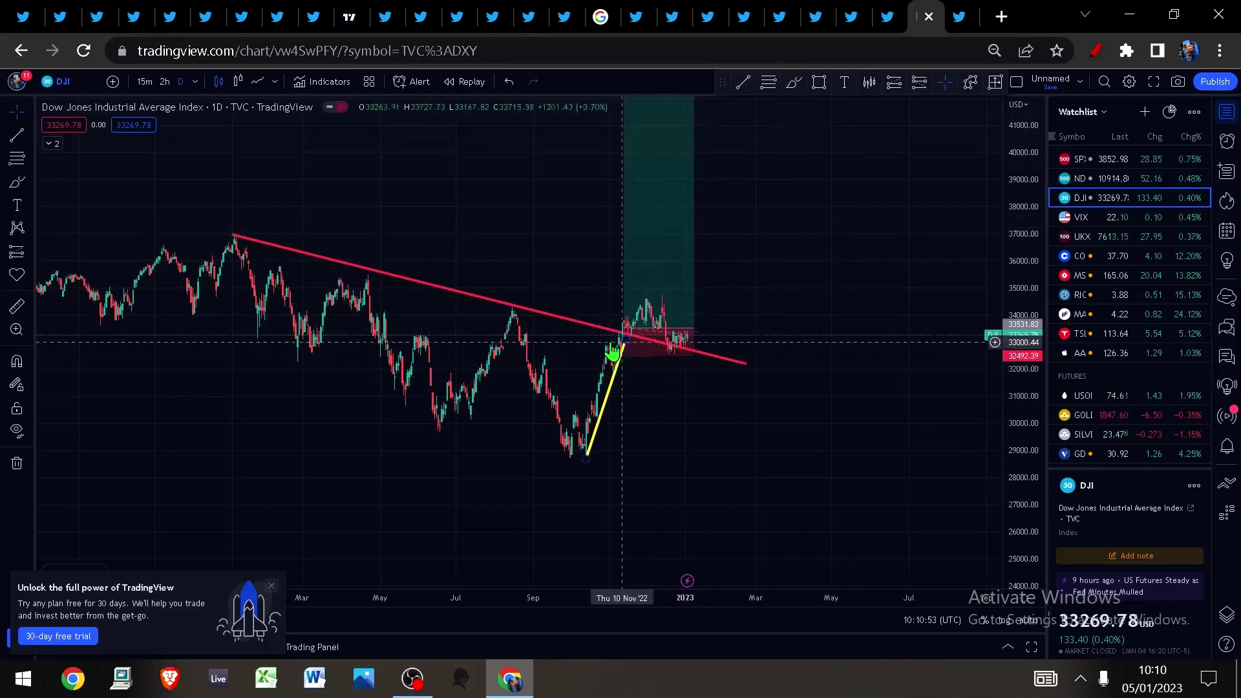
{"action": "mouse_move", "coordinate": [638, 364]}
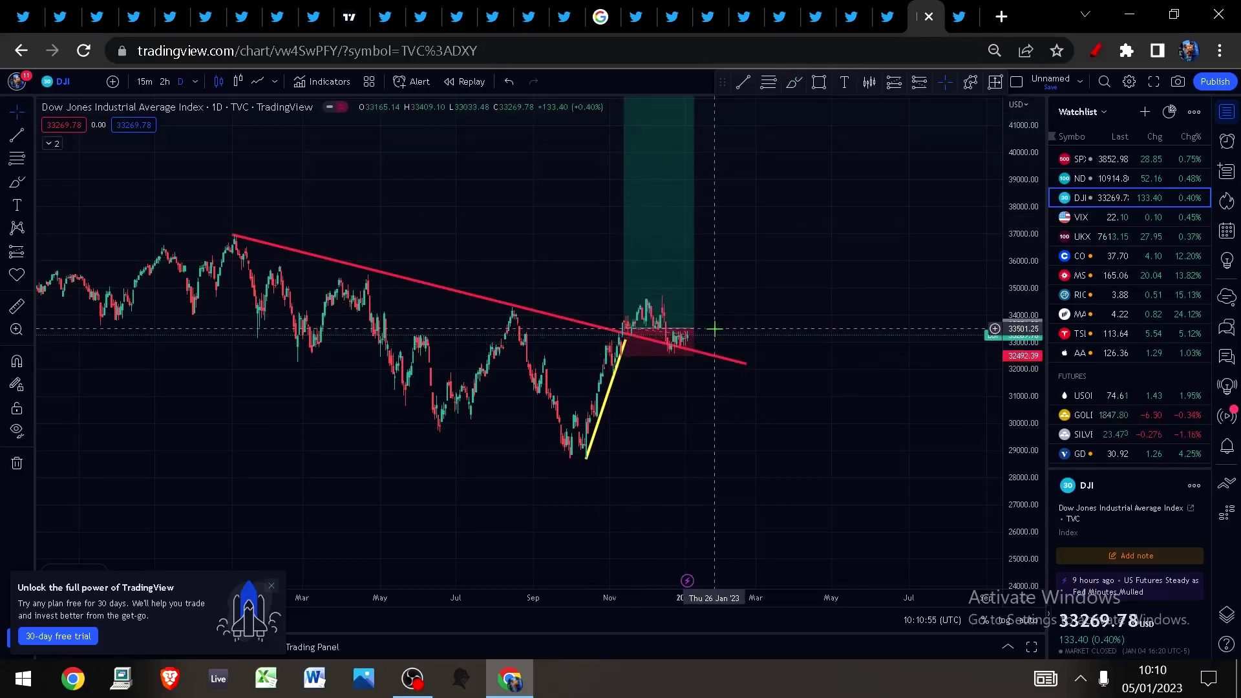
Switch to the S&P 500, bring lower price levels into view, and compare with the tweet's chart
{"action": "key", "text": "Up"}
{"action": "key", "text": "Up"}
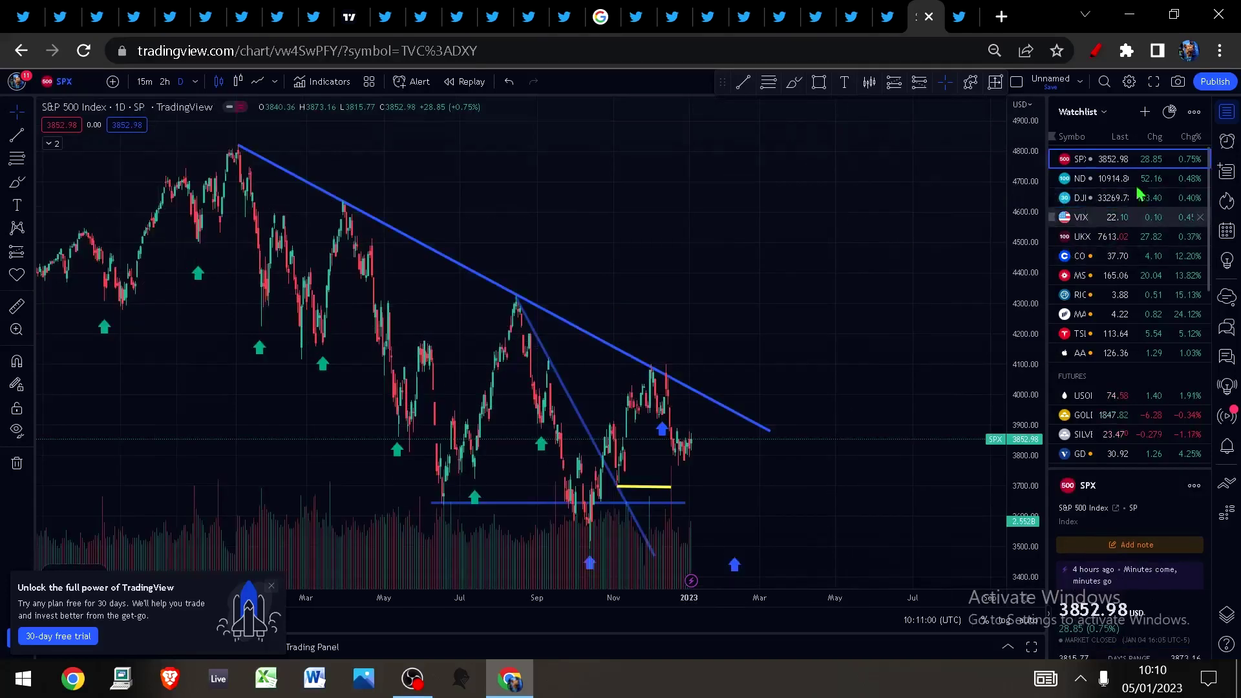
{"action": "left_click_drag", "start_coordinate": [837, 337], "coordinate": [812, 202]}
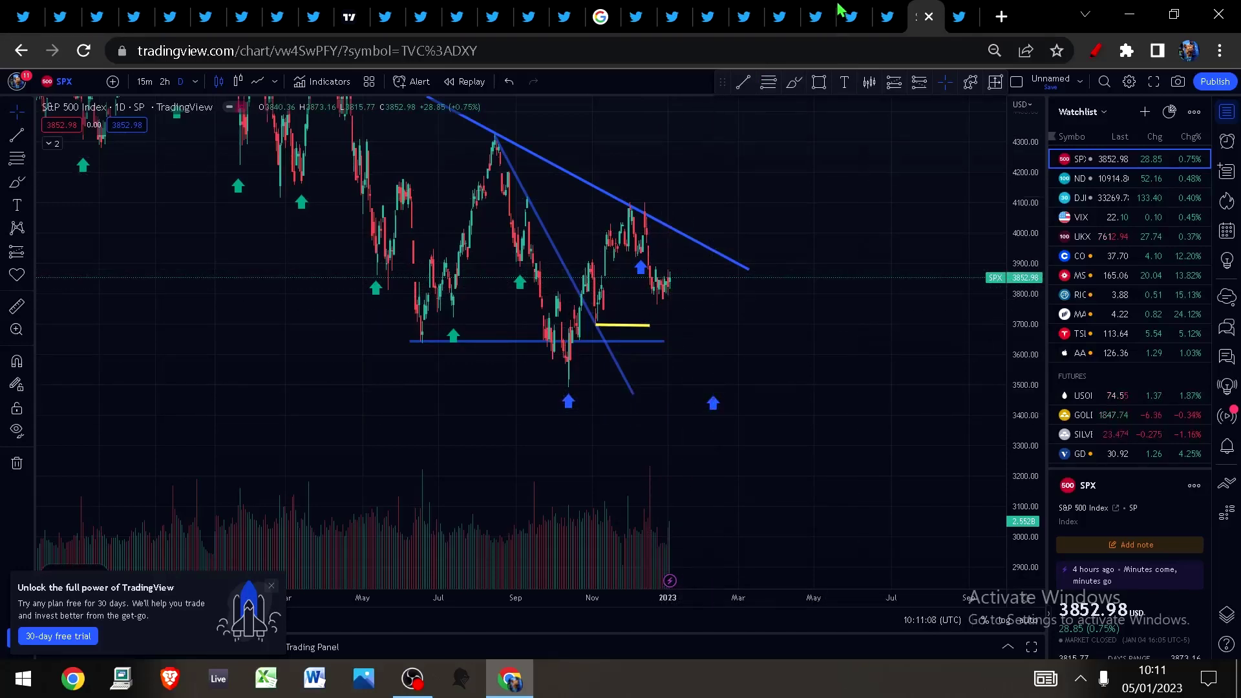
{"action": "left_click", "coordinate": [892, 11]}
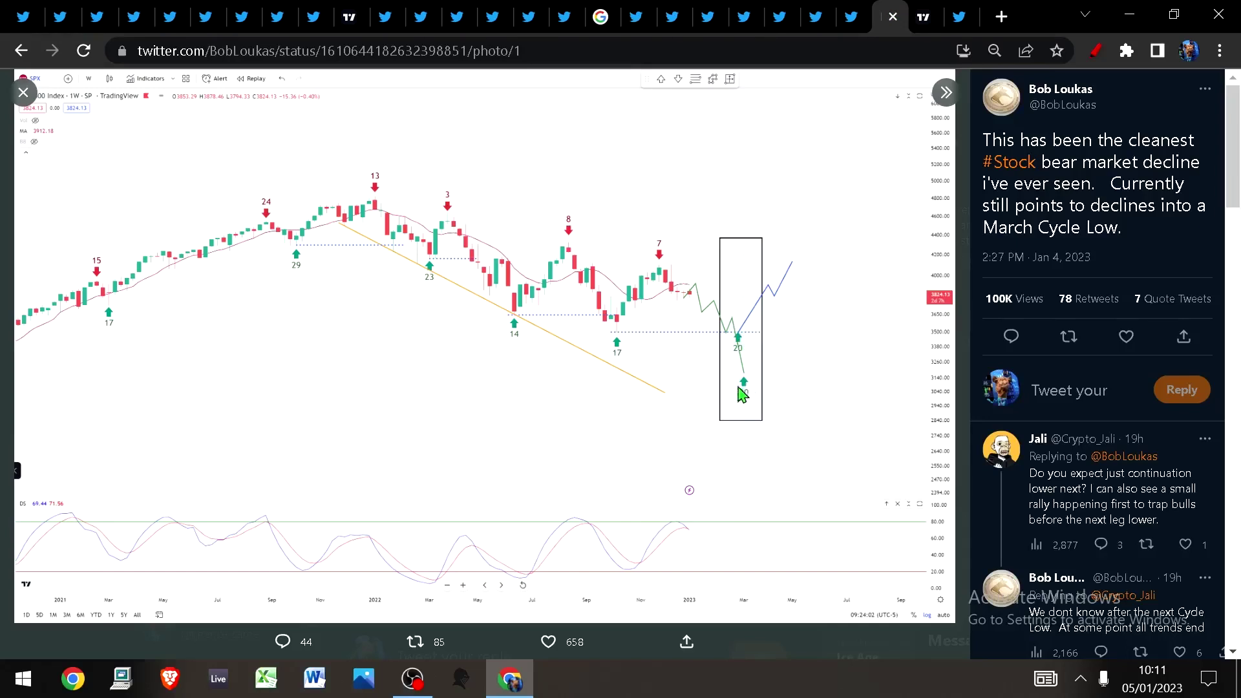
{"action": "left_click", "coordinate": [915, 9]}
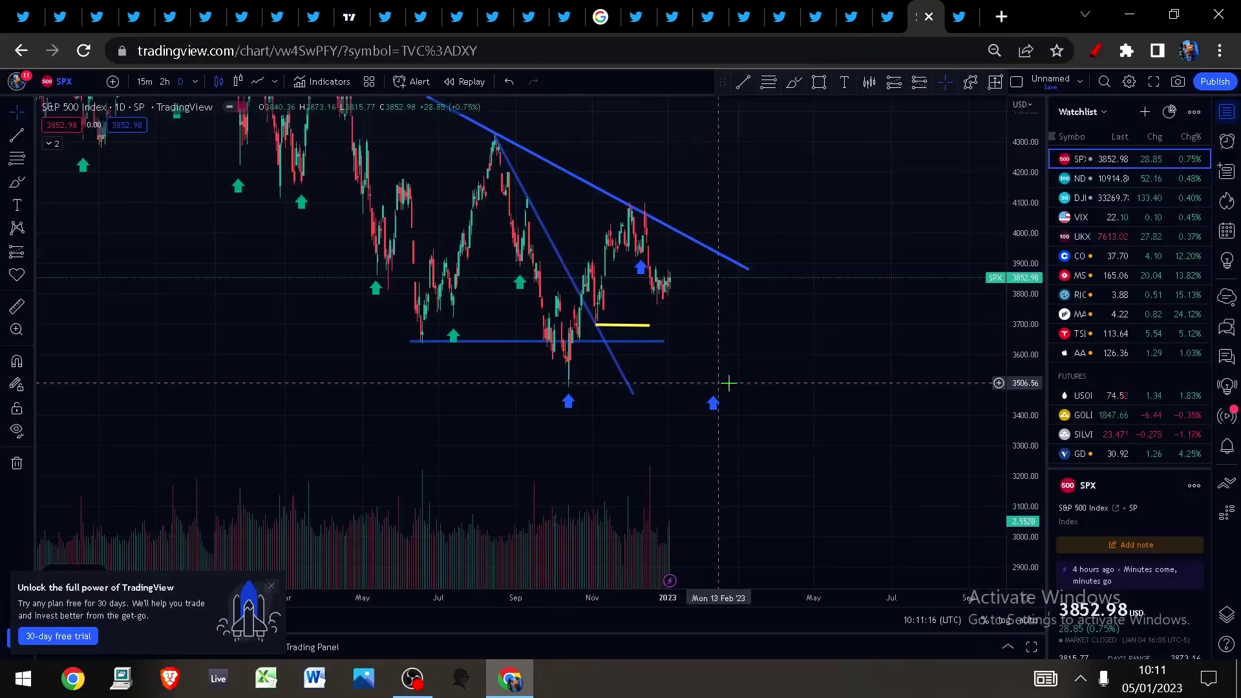
Brush a circle around the projected low below S&P 500 support, then move to the Twitter header image
{"action": "left_click", "coordinate": [793, 81]}
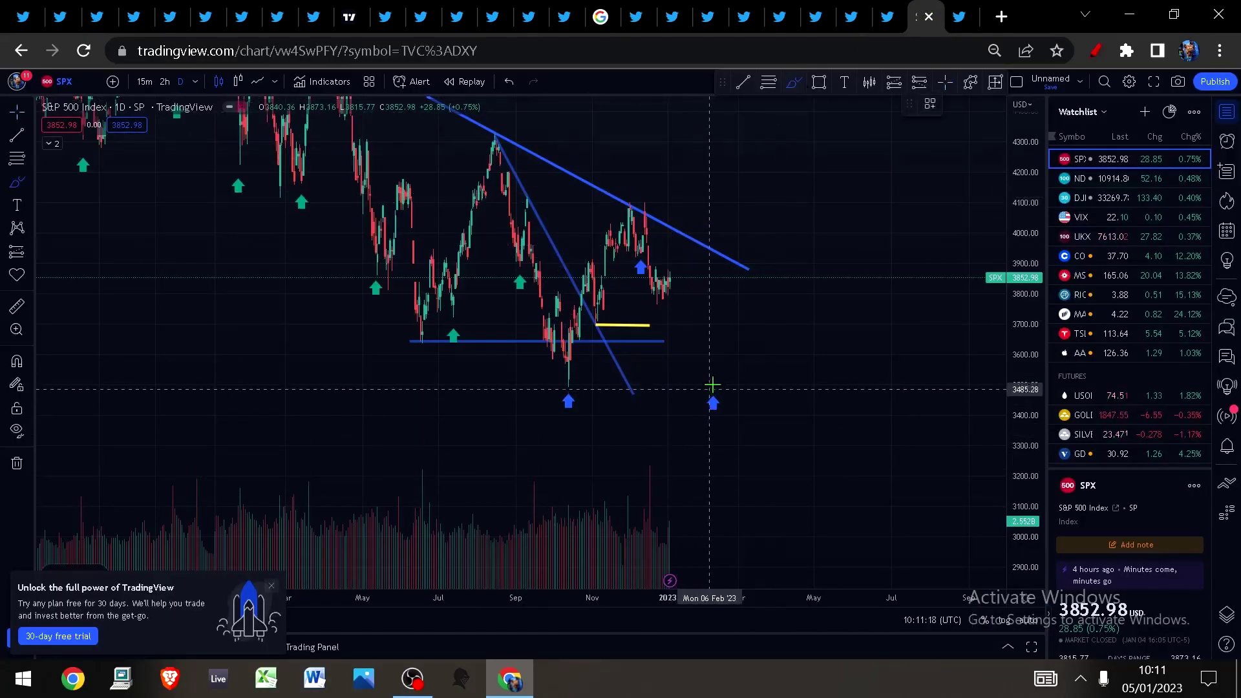
{"action": "mouse_move", "coordinate": [711, 386]}
{"action": "left_mouse_down"}
{"action": "mouse_move", "coordinate": [681, 432]}
{"action": "mouse_move", "coordinate": [706, 391]}
{"action": "left_mouse_up"}
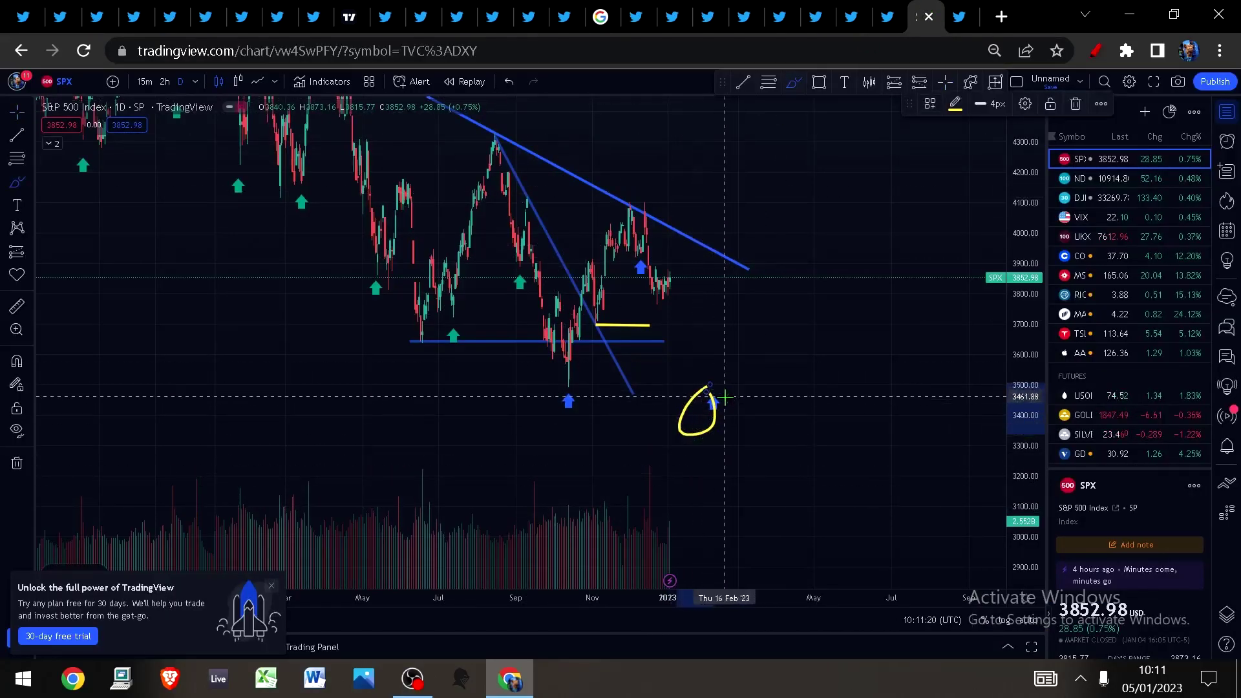
{"action": "key", "text": "ctrl+Tab"}
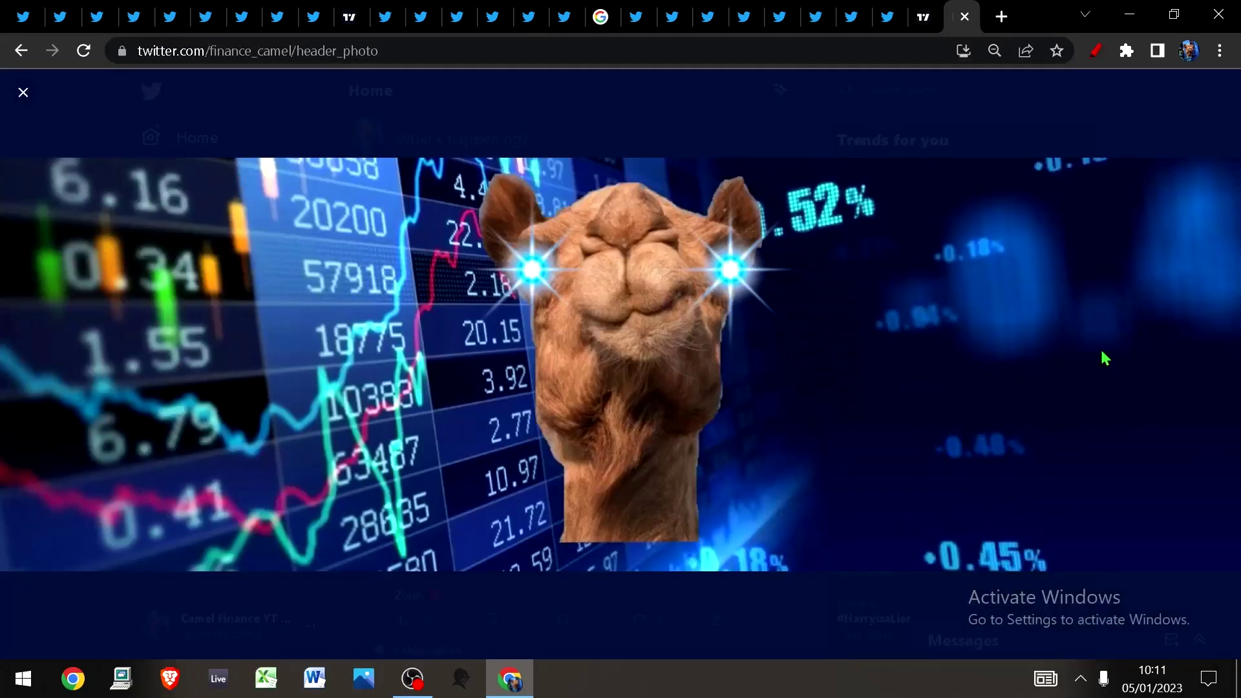